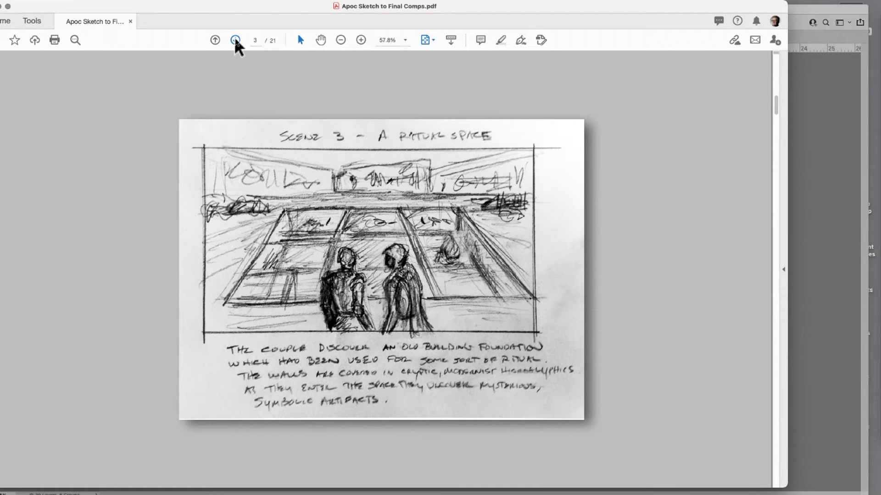
Advance the PDF to the burning ruins composite on page 4 and move the document window fully into view
click(235, 40)
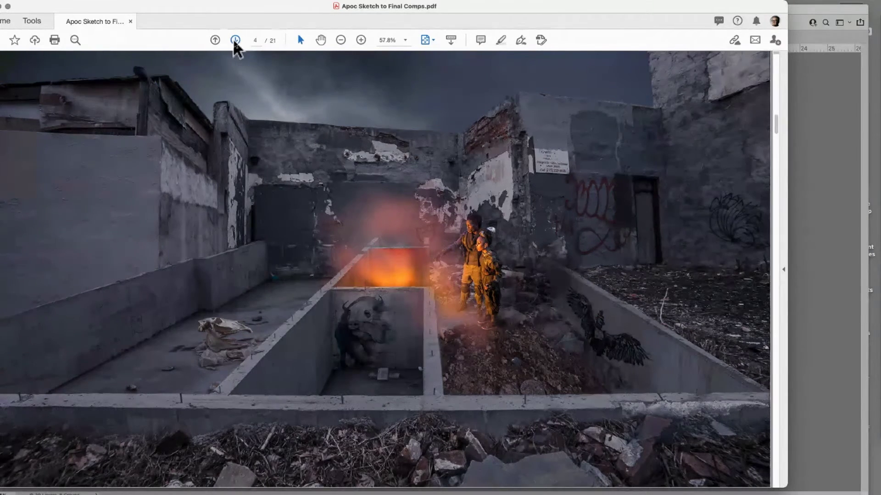
drag(271, 9, 293, 4)
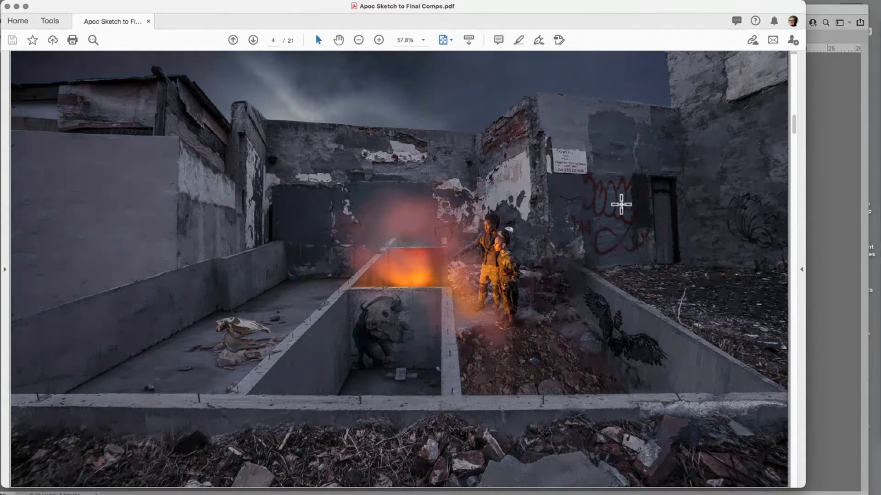
Start the pointer-highlighting utility and try it over the composite on page 4
mouse_move(688, 491)
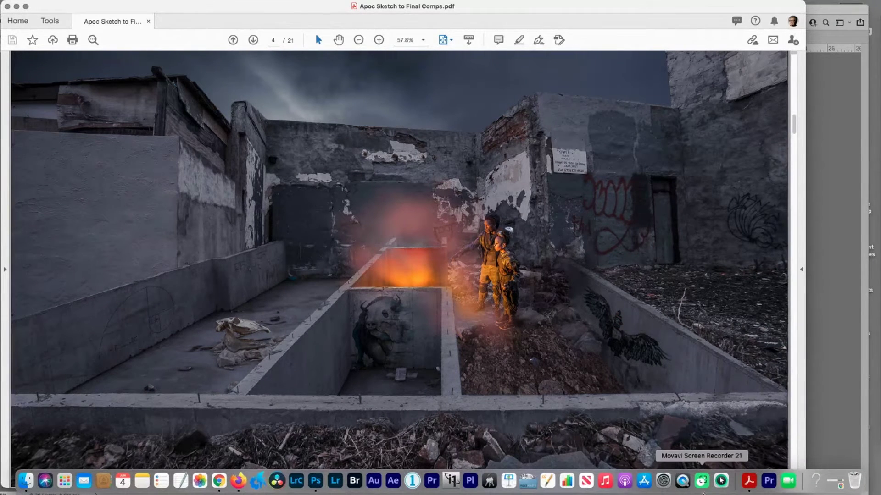
click(721, 481)
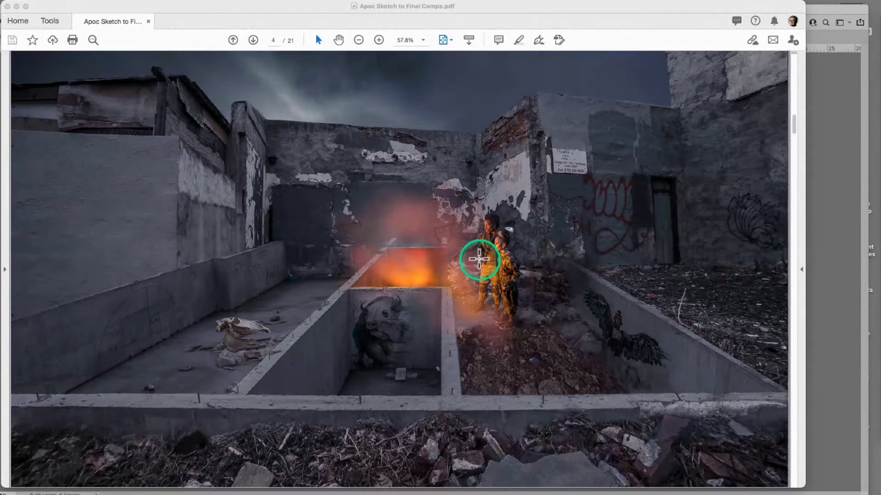
click(590, 290)
click(263, 92)
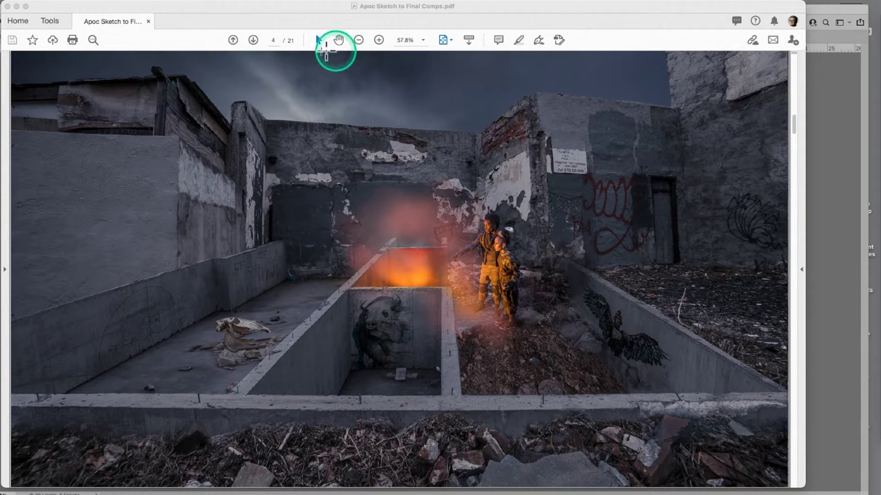
Review the character and costume references on pages 5 to 8 and the Apocalyptech poster on page 9
click(253, 40)
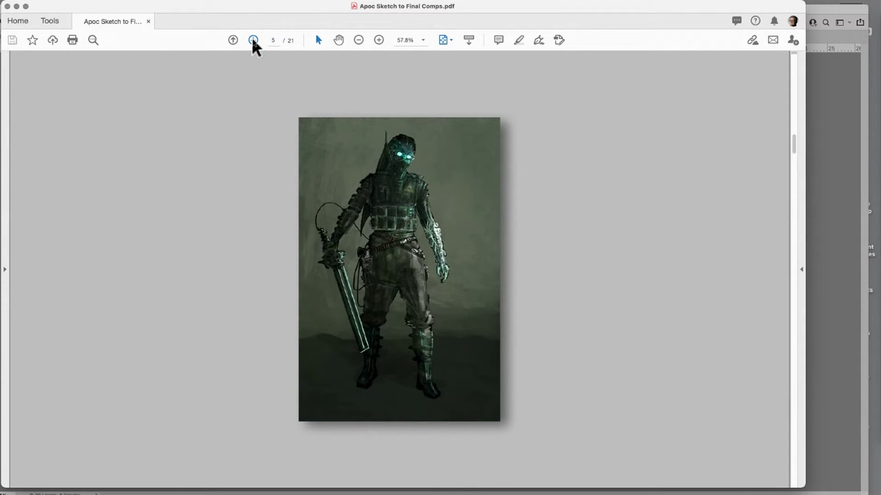
click(253, 40)
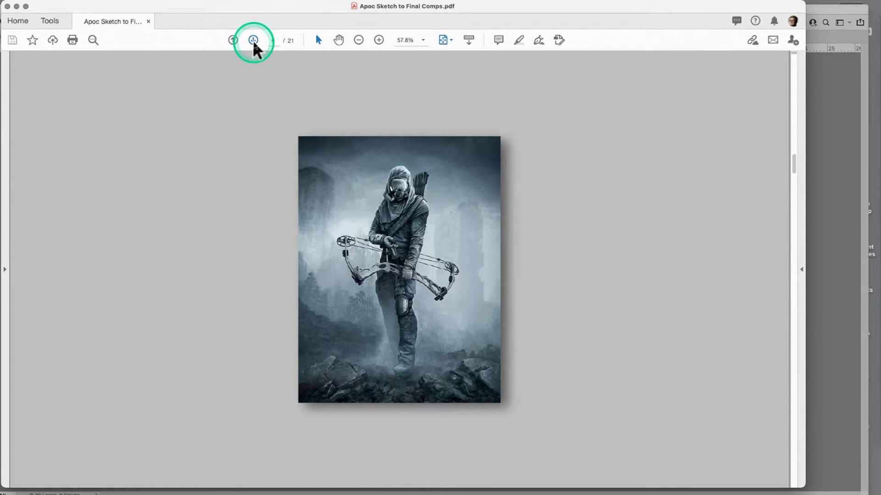
click(253, 41)
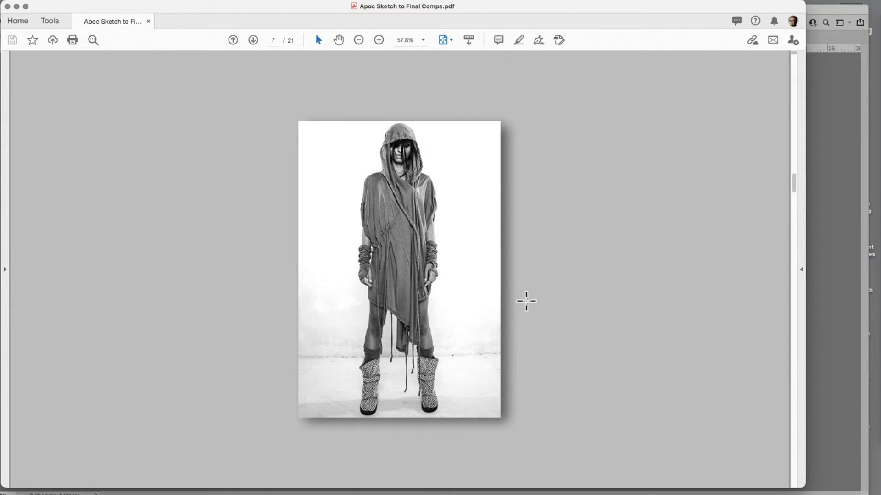
click(253, 40)
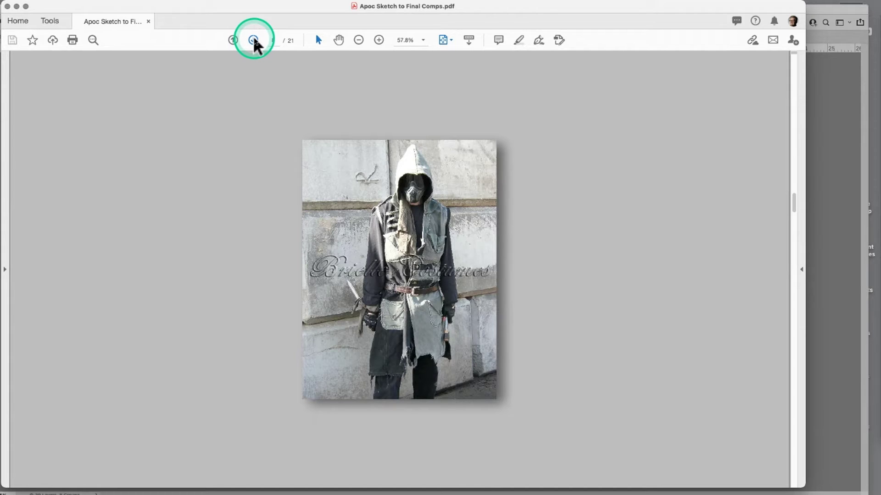
click(253, 41)
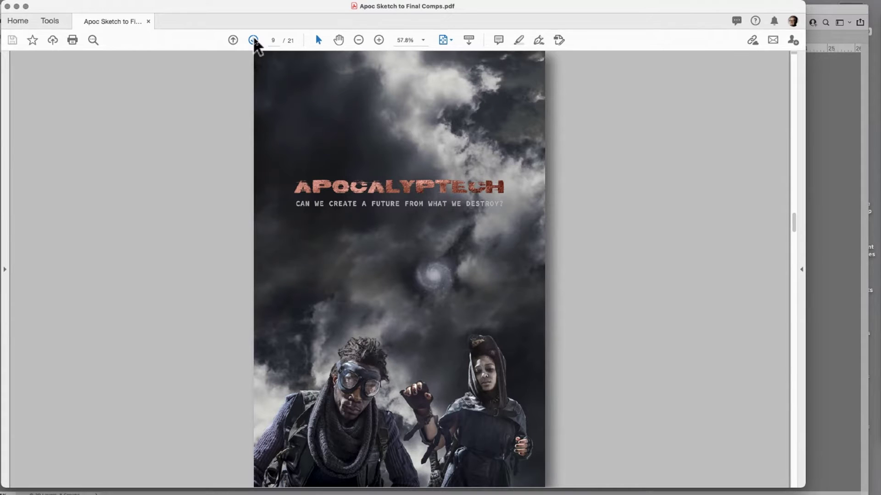
Examine the blue ruins scene with the staircase and red star hatch on page 10
click(252, 40)
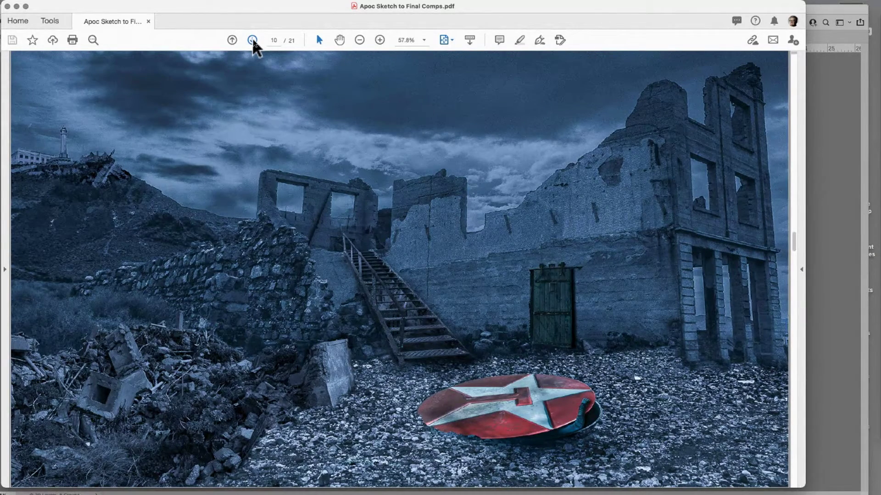
click(377, 206)
click(719, 458)
mouse_move(458, 411)
mouse_down()
mouse_move(629, 364)
mouse_move(628, 378)
mouse_up()
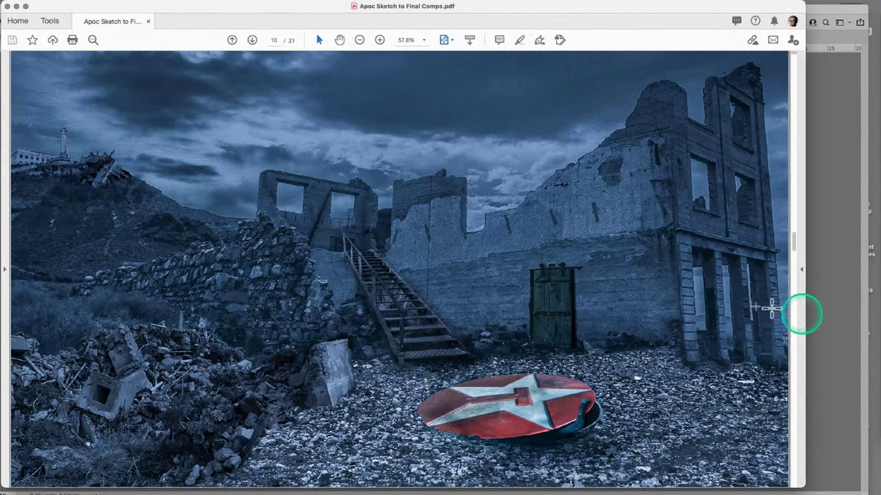
click(728, 303)
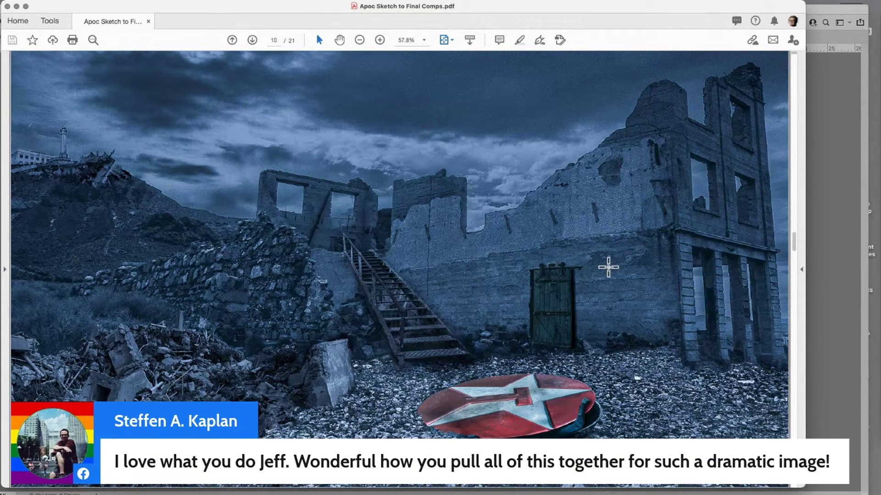
click(821, 262)
click(626, 320)
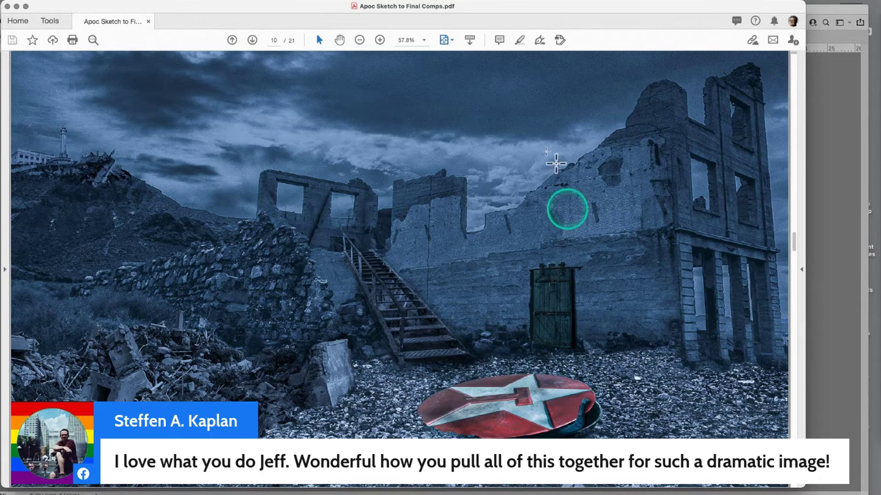
Examine the sliding door scene on page 11 and the open hatch scene on page 12
click(253, 40)
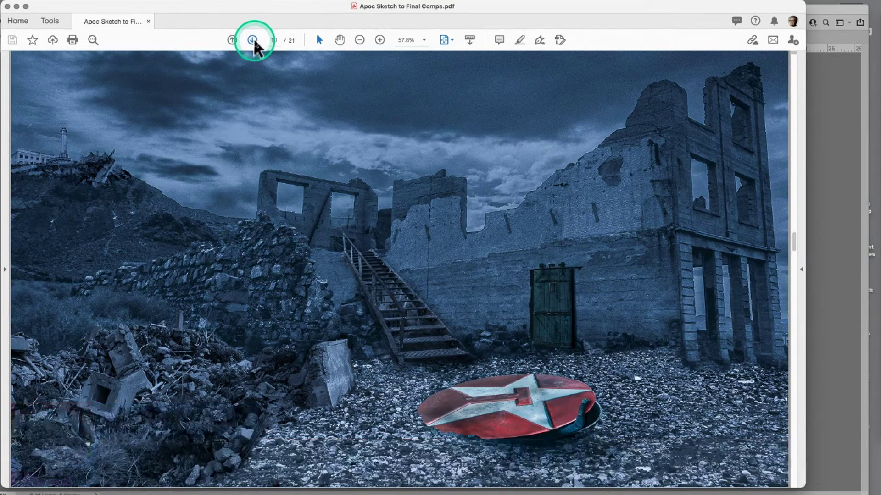
click(254, 40)
click(253, 40)
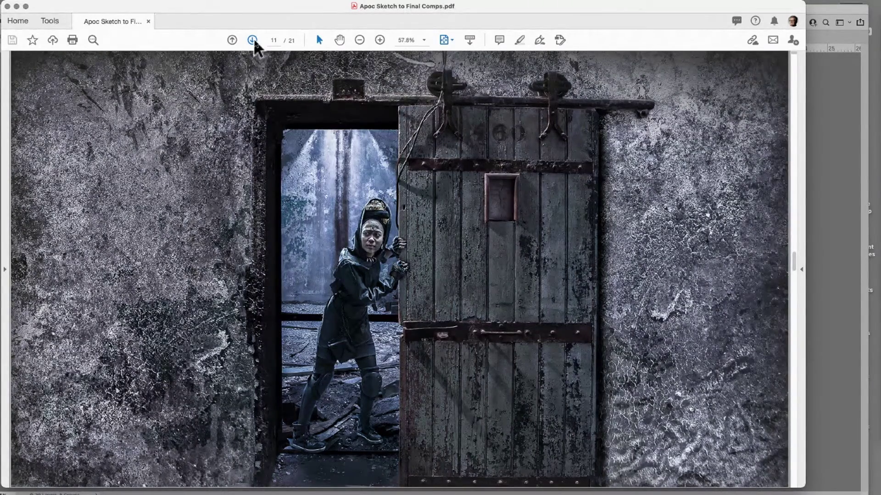
click(456, 65)
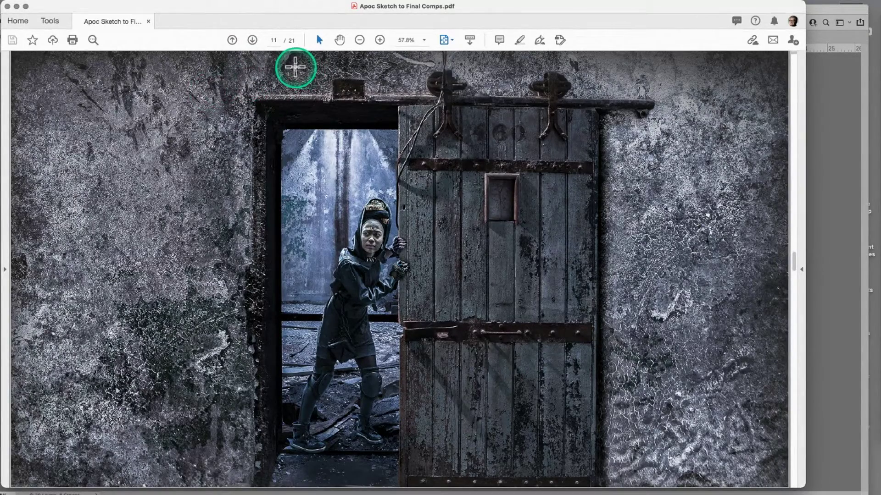
click(251, 40)
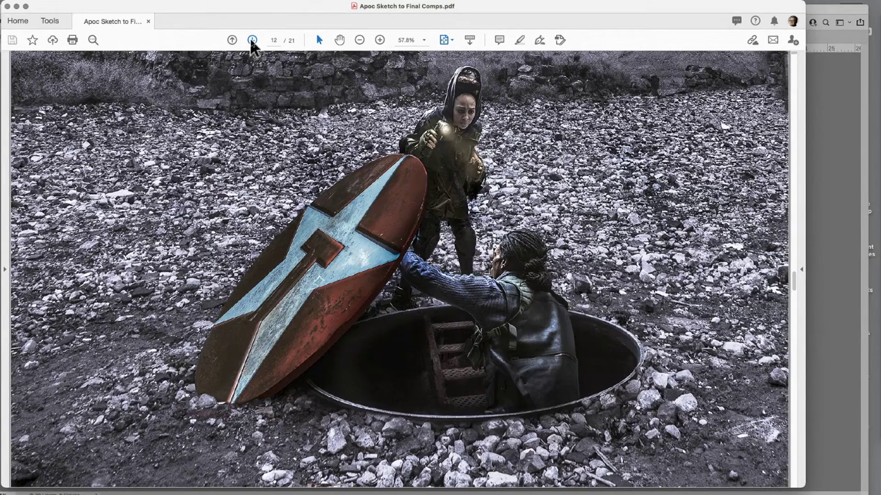
click(670, 358)
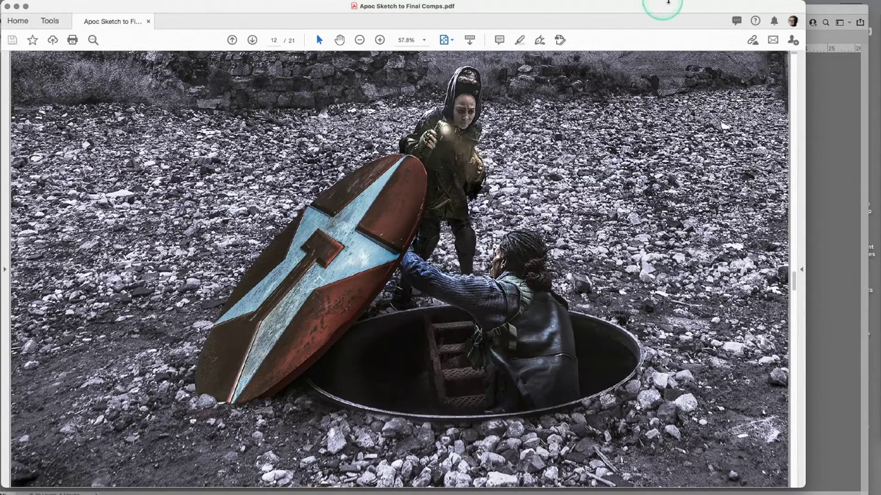
Review the glowing palm scene on page 13, the couple's portrait on page 14 and the digging scene on page 15
click(251, 41)
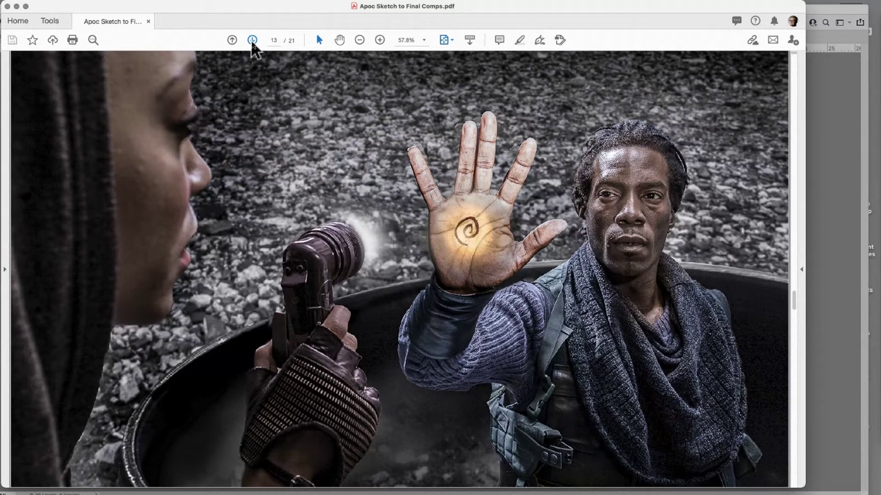
click(299, 18)
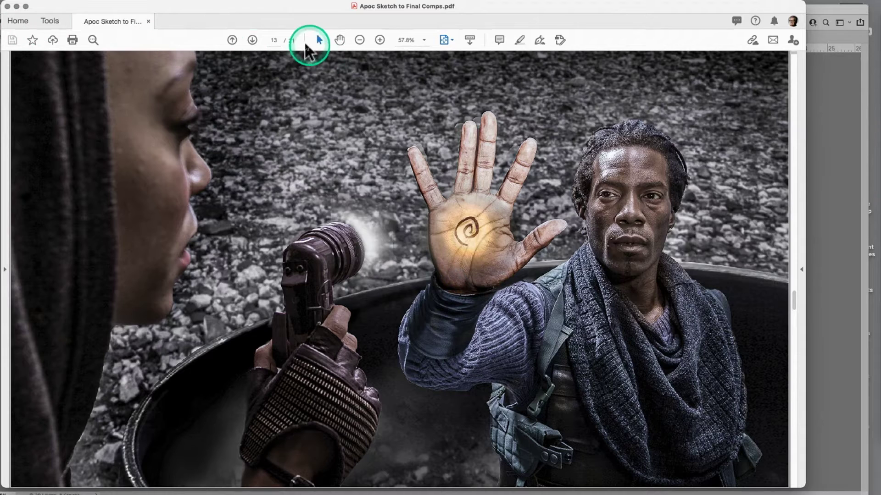
click(233, 41)
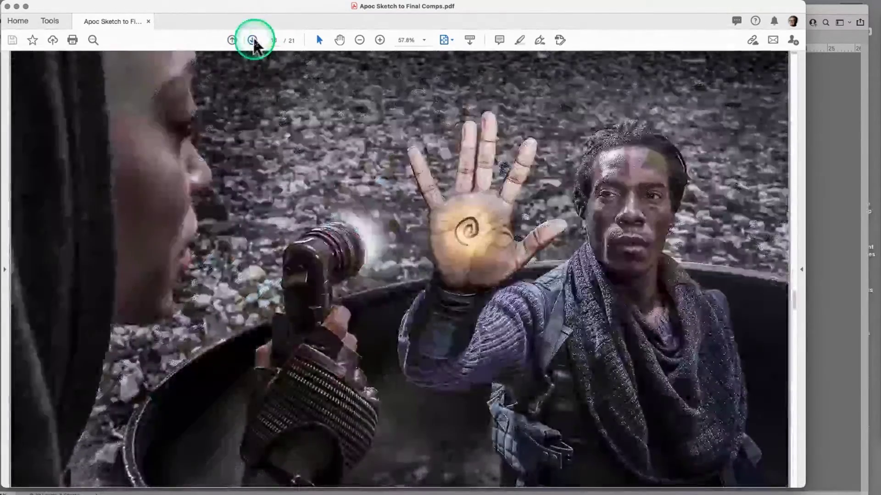
click(253, 41)
click(252, 41)
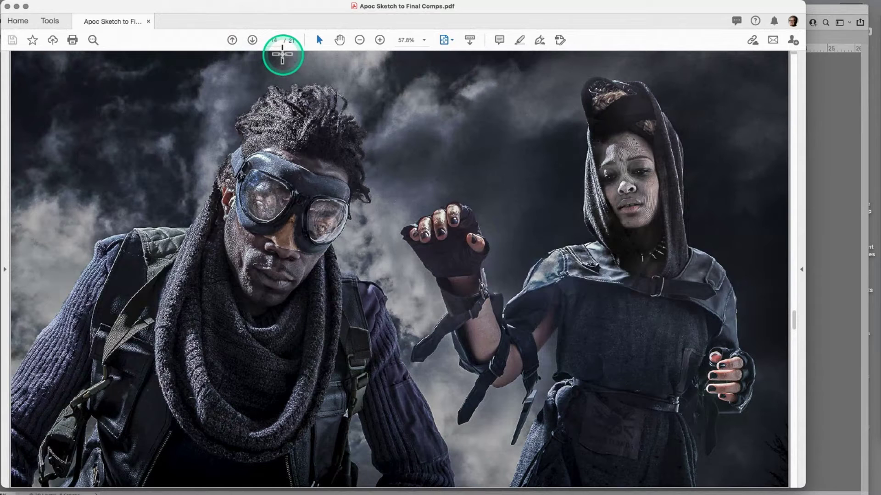
click(233, 42)
click(254, 41)
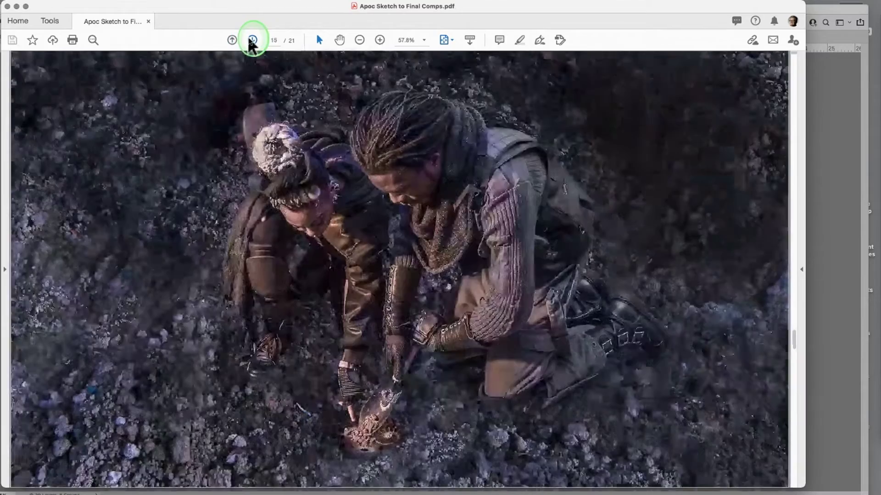
click(251, 42)
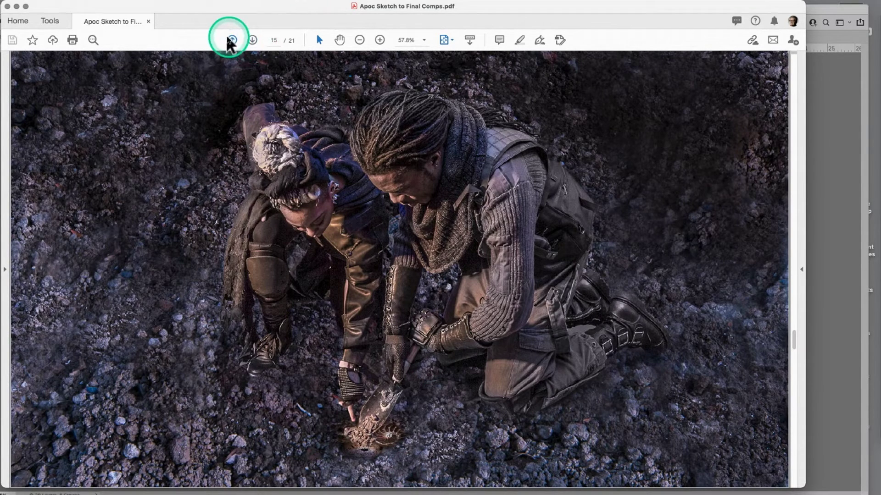
Review the remaining composites from the skull and nautilus on page 16 to the glowing tunnel on page 21
click(252, 40)
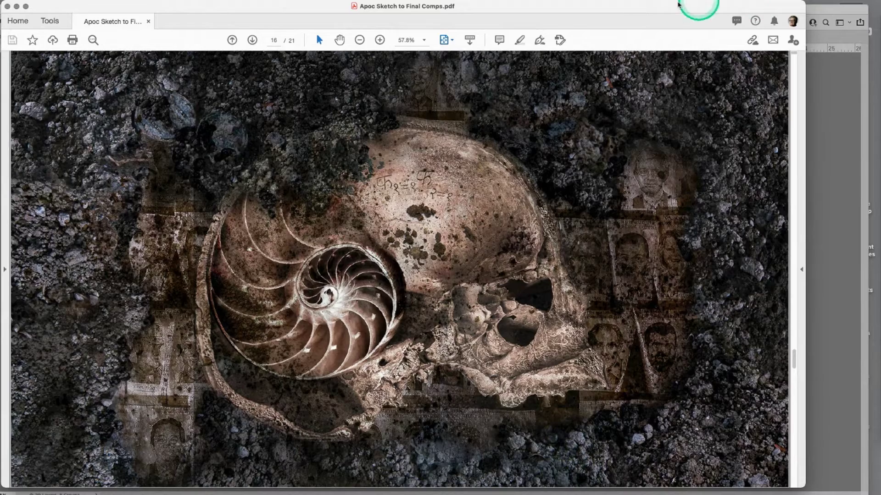
click(197, 70)
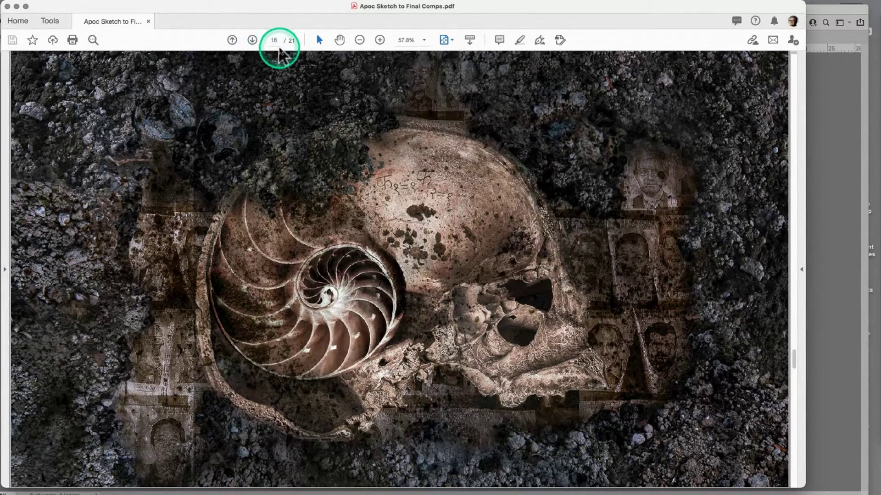
click(253, 41)
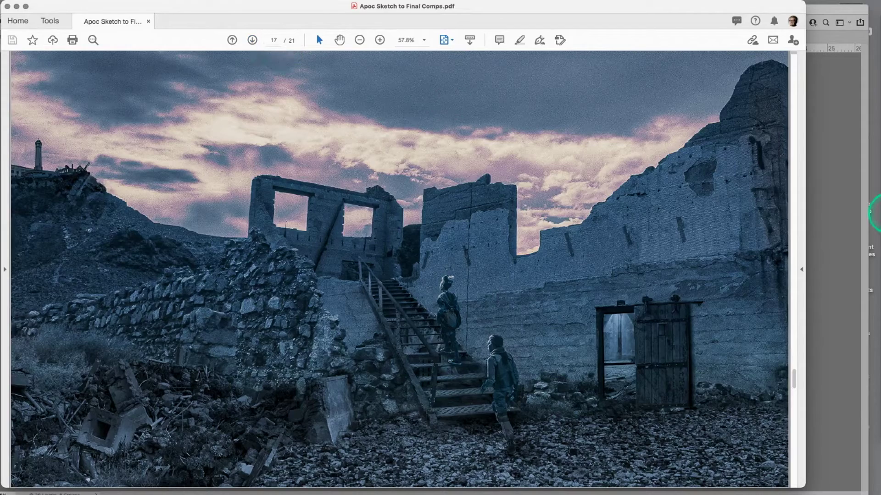
click(252, 40)
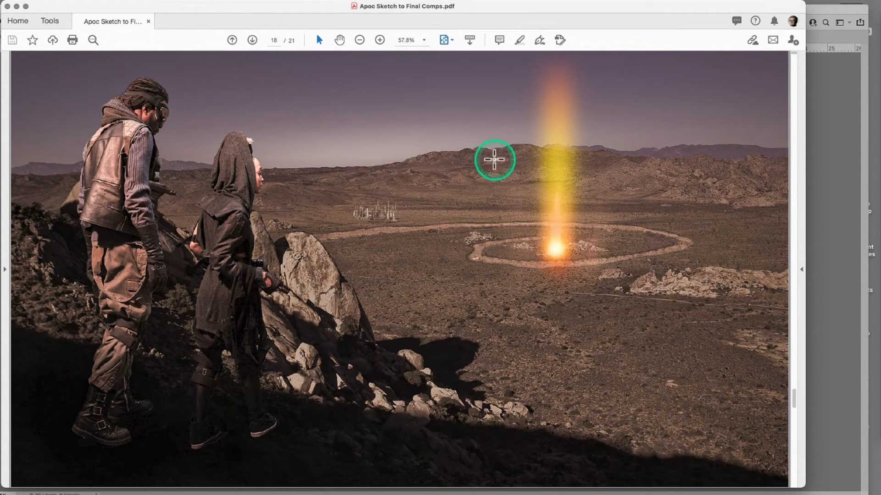
click(251, 40)
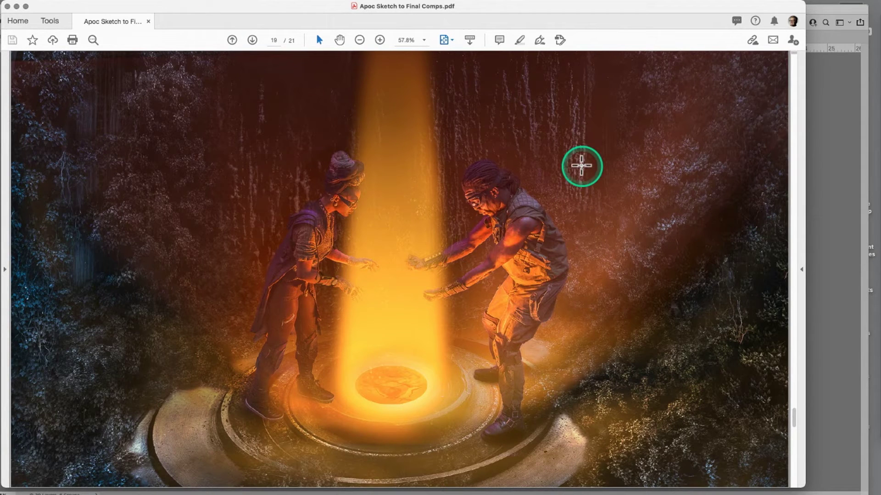
click(253, 40)
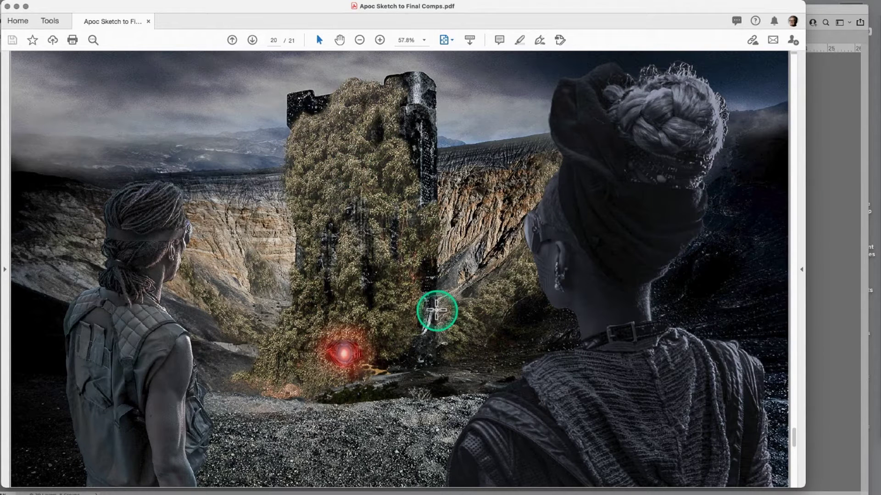
click(252, 40)
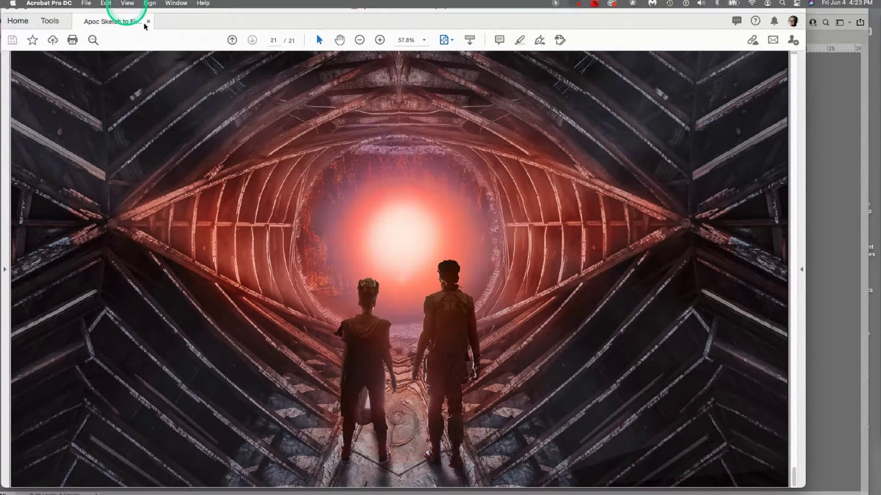
Switch to Photoshop with Cross Tunnel2.tif, bring its window fully into view and shift the floating Layers panel inward
click(837, 124)
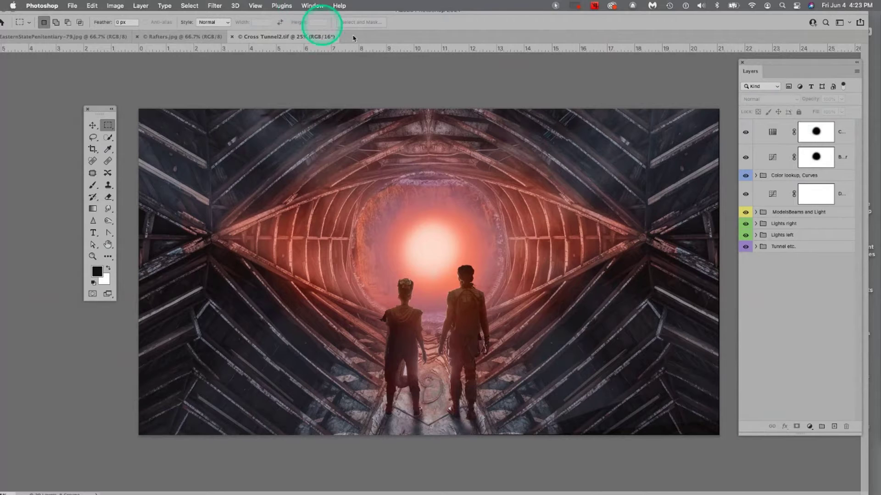
mouse_move(388, 11)
mouse_down()
mouse_move(379, 9)
mouse_move(399, 5)
mouse_move(392, 3)
mouse_up()
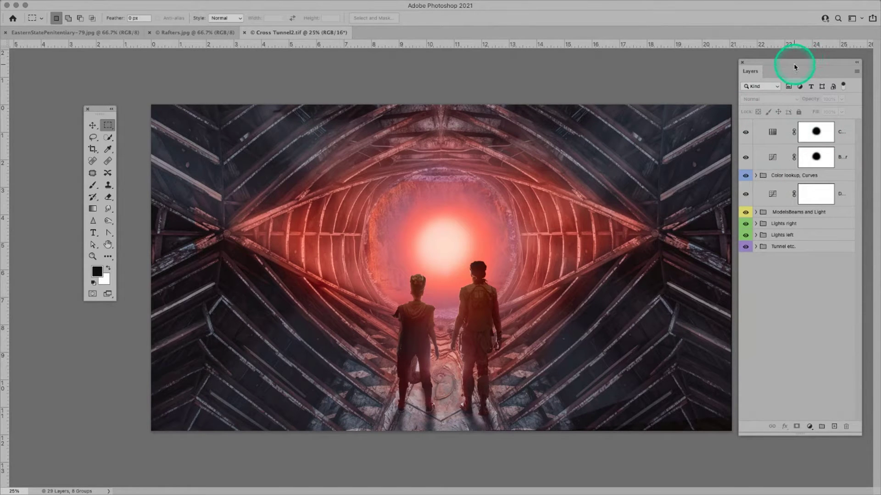
drag(792, 62, 773, 64)
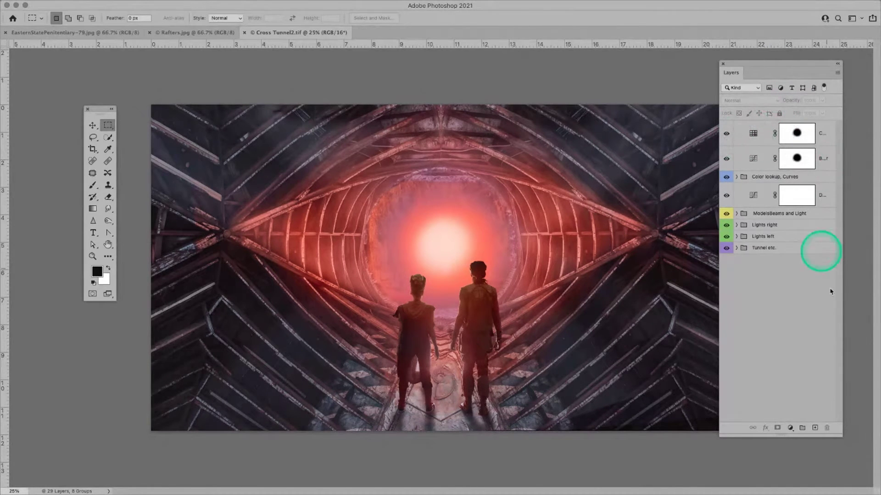
Widen the Layers panel to make the layer names readable, and compare the image with and without the topmost Color Lookup adjustment
drag(842, 434, 877, 433)
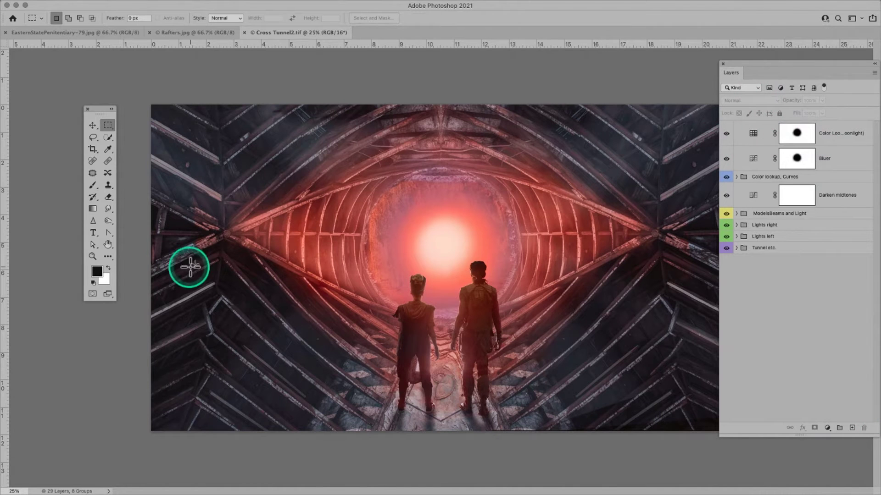
click(726, 133)
click(726, 133)
click(726, 133)
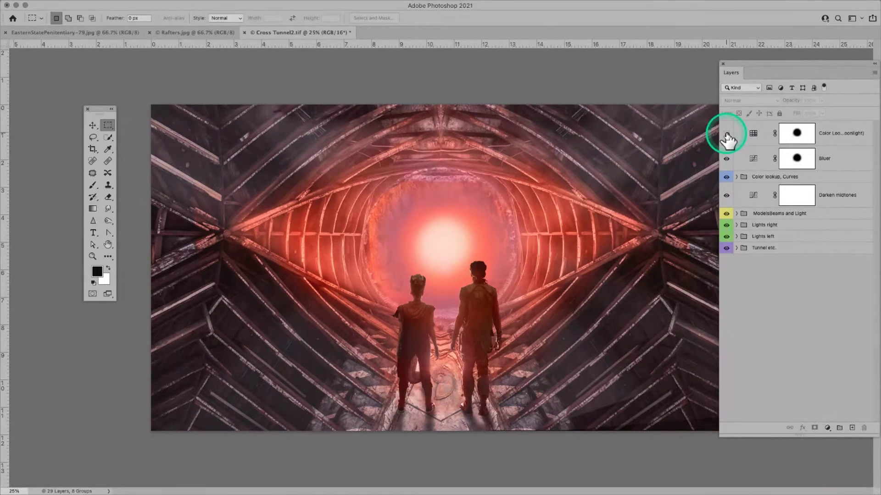
click(726, 134)
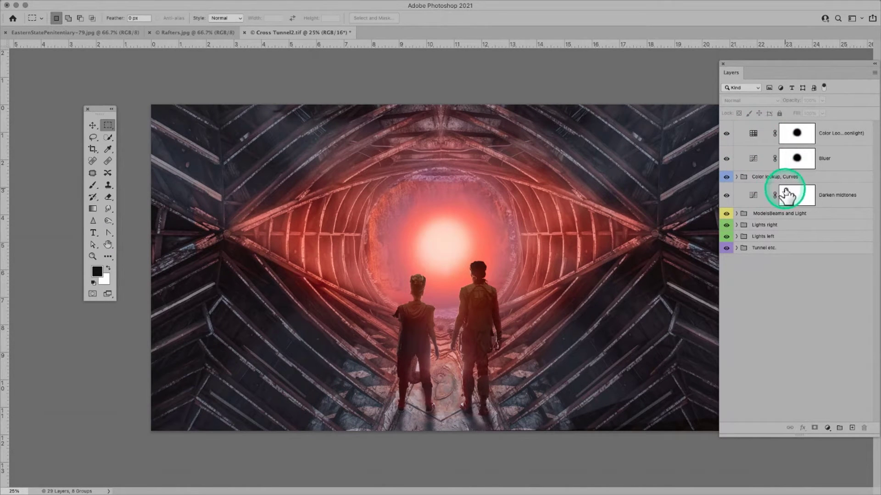
Expand the Color lookup, Curves group and compare the image with and without its Color Lookup layer
click(734, 178)
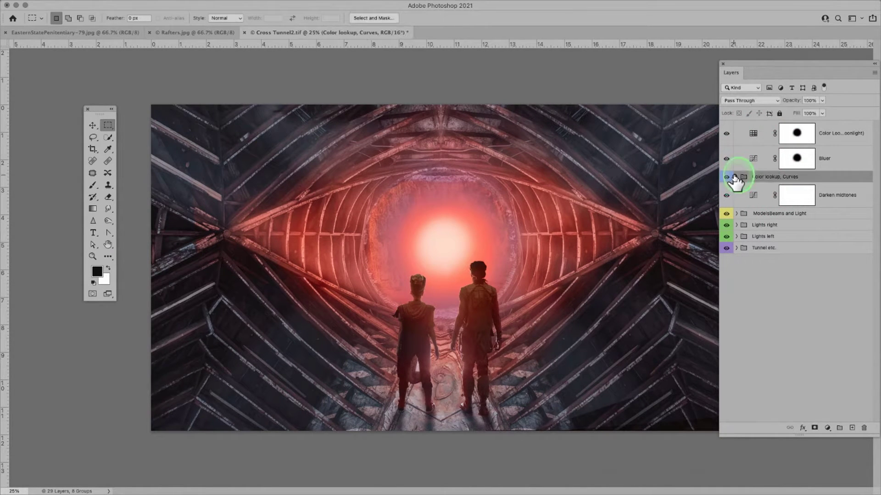
click(737, 177)
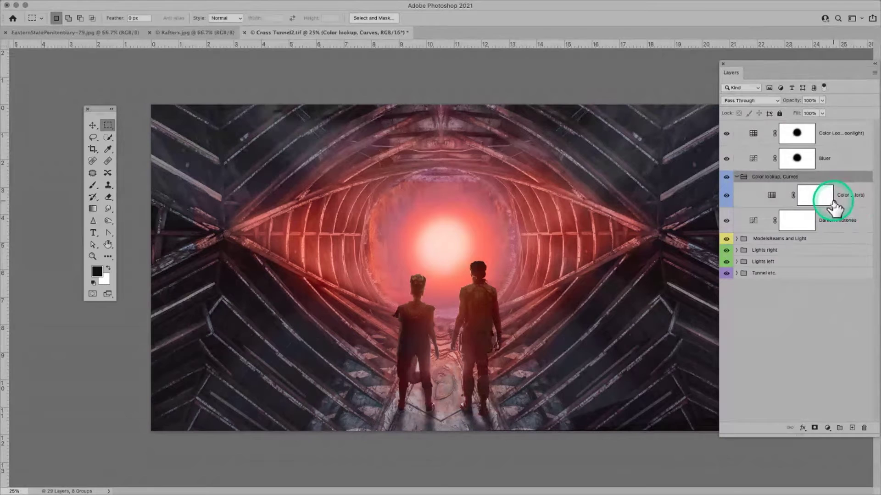
click(727, 197)
click(726, 197)
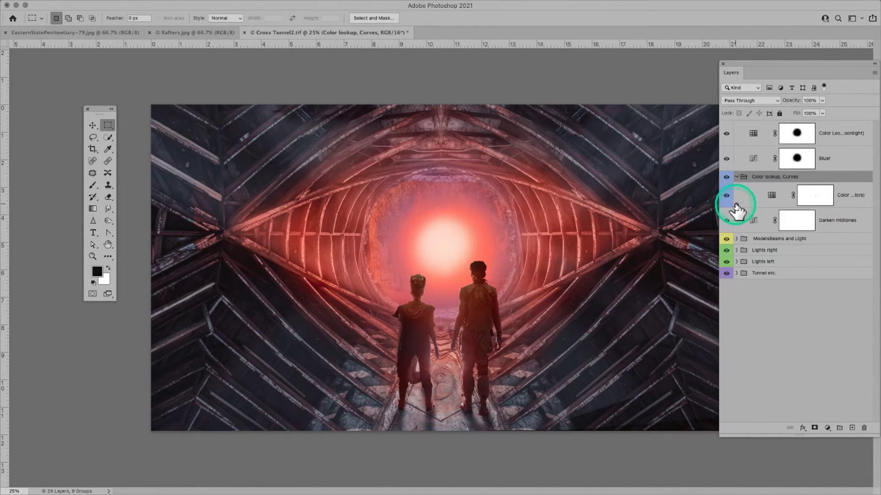
Compare the composite with and without the Darken midtones curves, leaving them visible, and collapse the Color lookup, Curves group
click(727, 220)
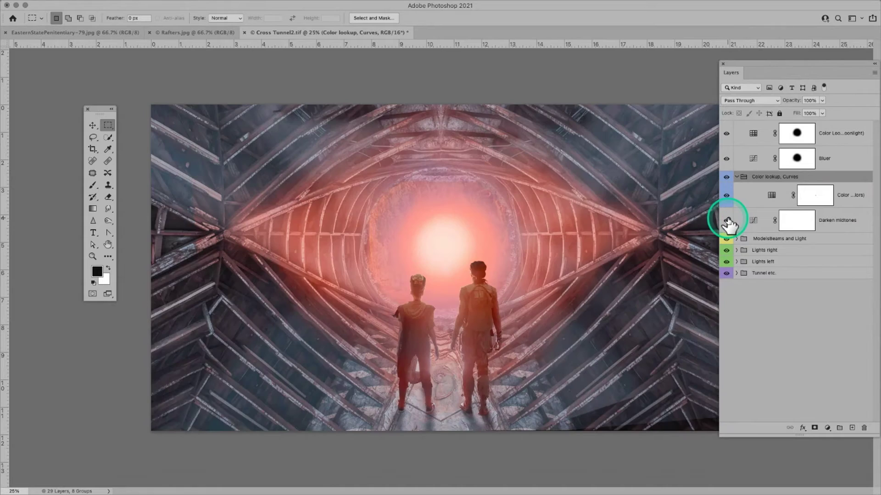
click(727, 221)
click(727, 220)
click(727, 220)
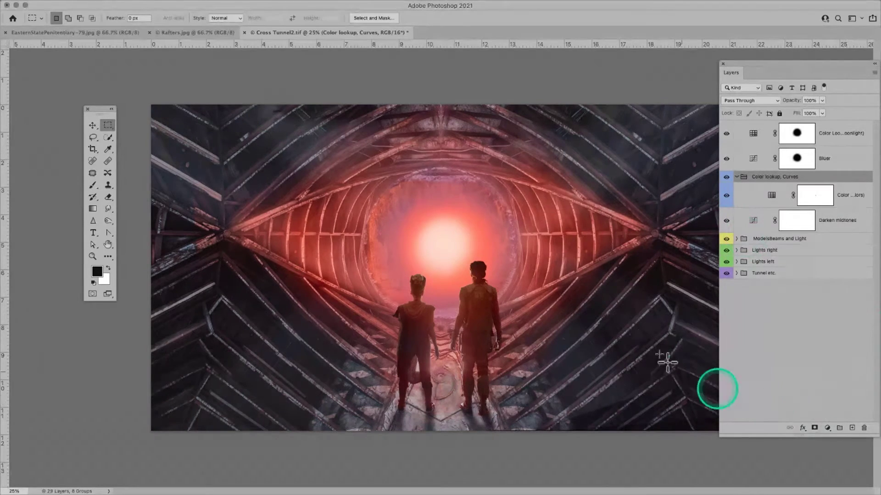
click(736, 177)
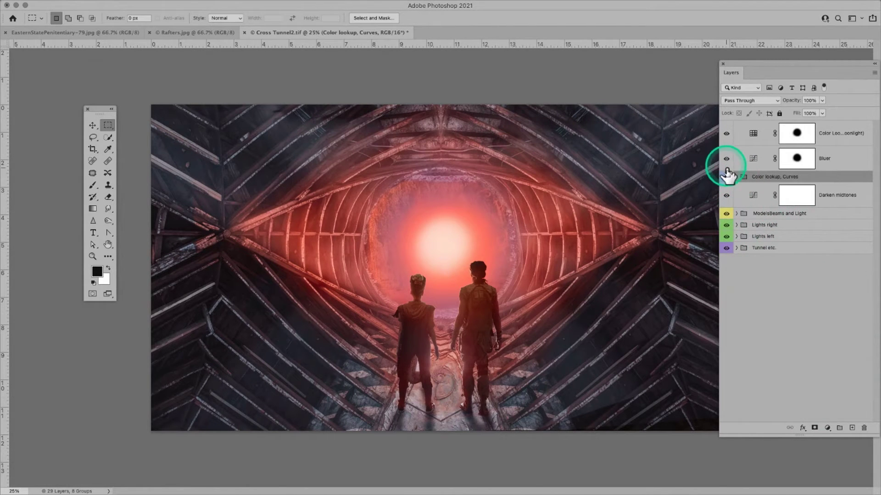
Expand the ModelsBeams and Light group, compare the image with and without its Eye glow and E+L 2 layers, and collapse it
click(737, 214)
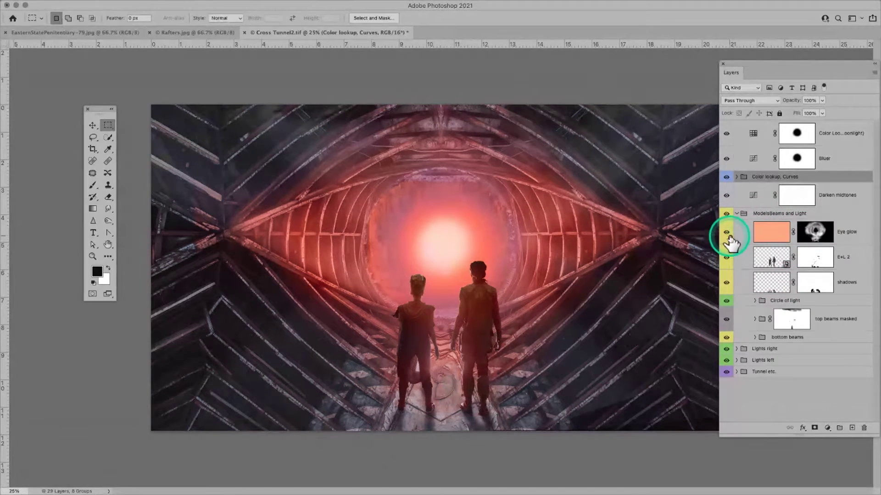
click(727, 233)
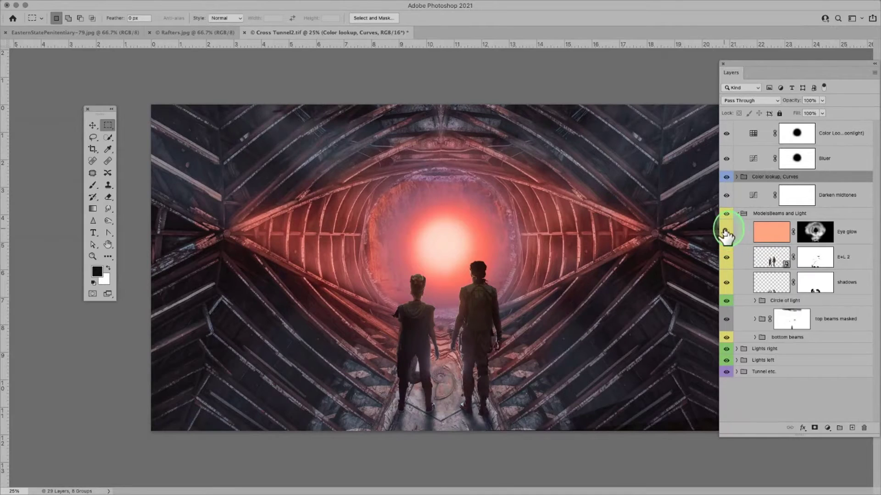
click(726, 233)
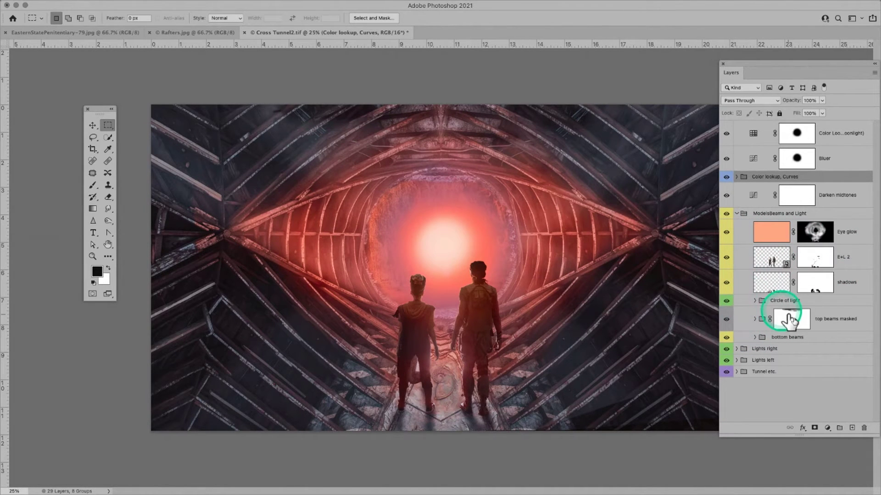
click(727, 258)
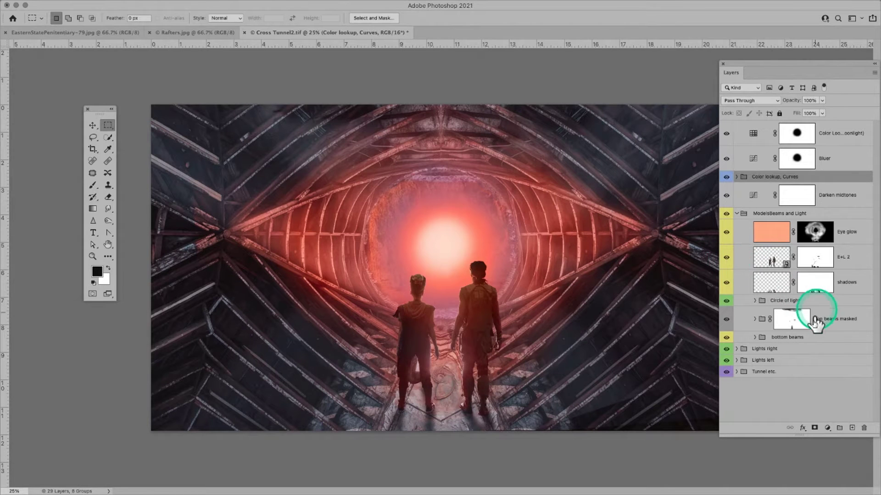
click(738, 214)
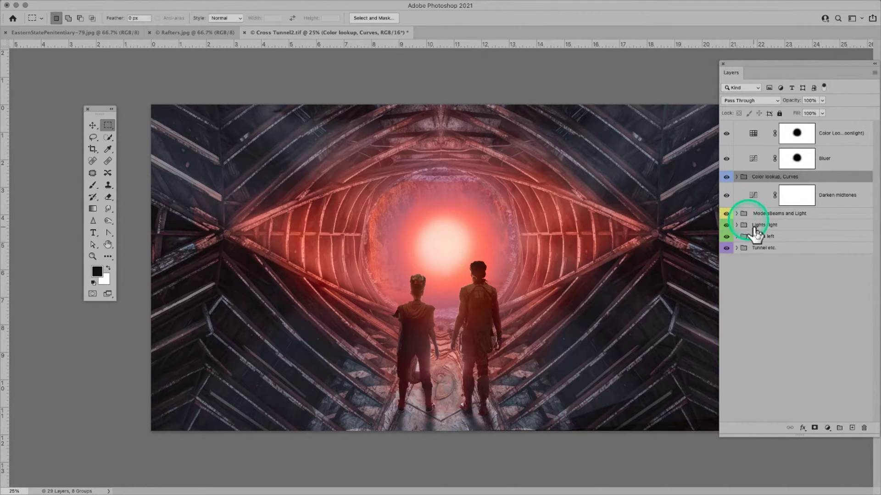
Reopen the ModelsBeams and Light group and expand its Circle of light subgroup to inspect the glow layers
click(737, 214)
click(755, 301)
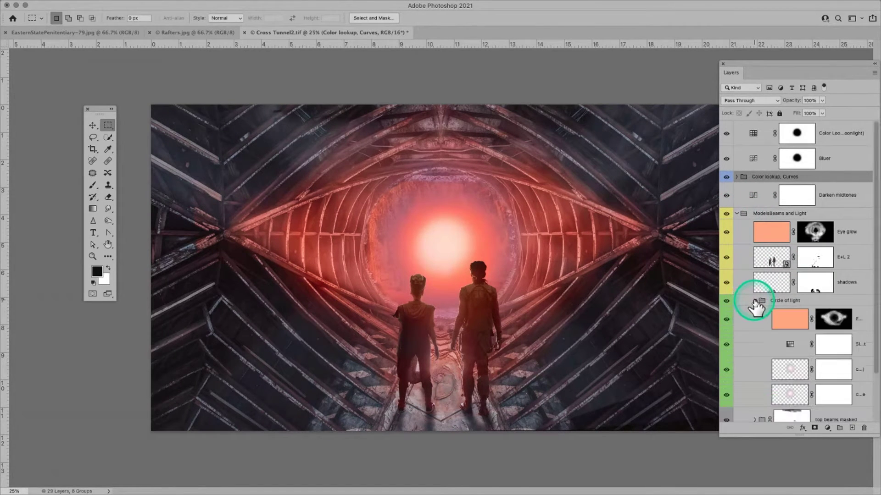
scroll(821, 354, down, 1)
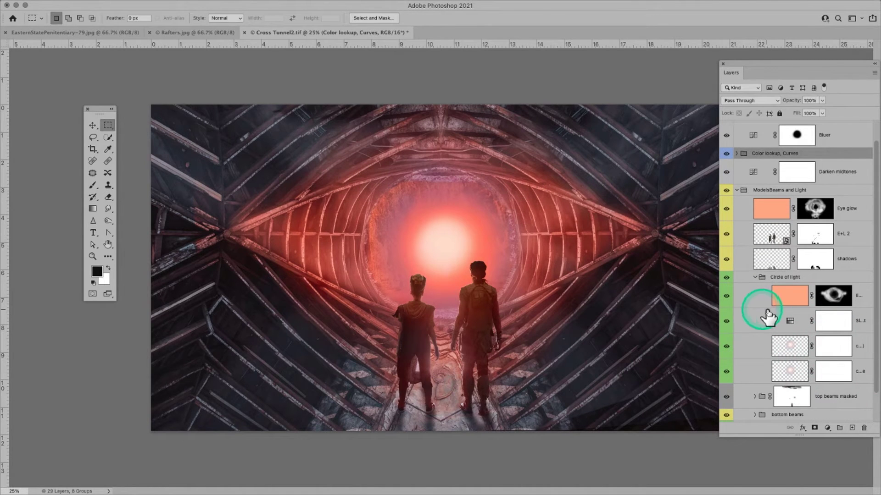
scroll(774, 329, down, 1)
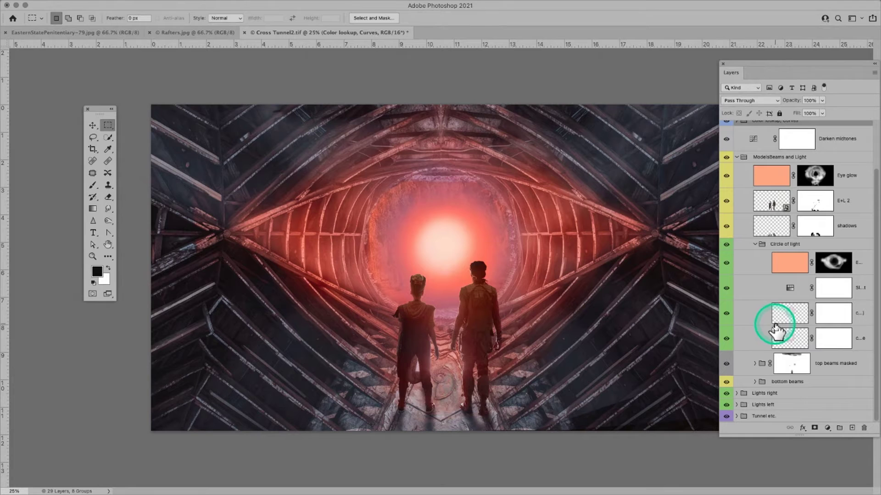
Expand the Tunnel etc. group and review its layers from the nautilus down to the black background
click(737, 416)
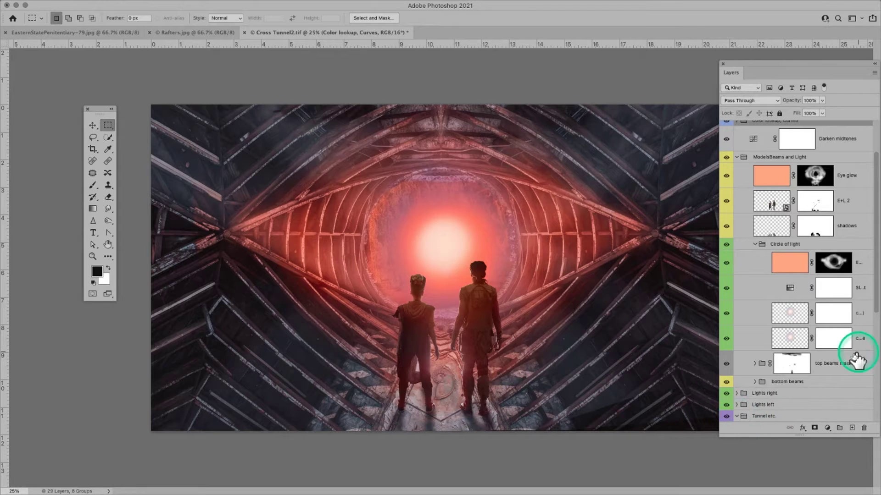
scroll(865, 357, down, 8)
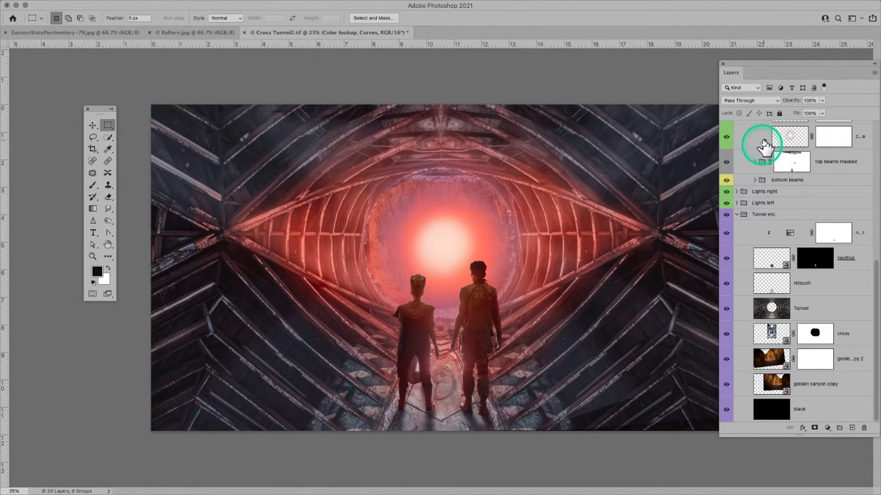
scroll(764, 146, up, 5)
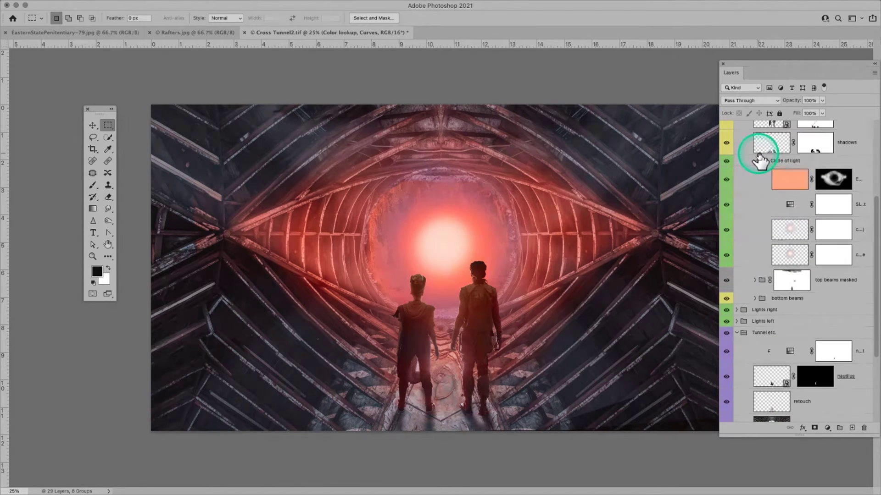
scroll(760, 161, up, 4)
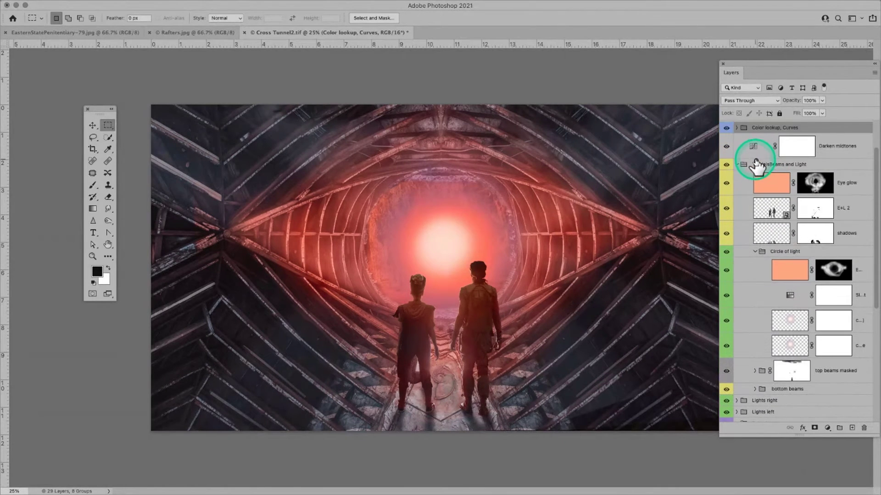
Hide the ModelsBeams and Light group and bring the Tunnel etc. layers into view
click(726, 165)
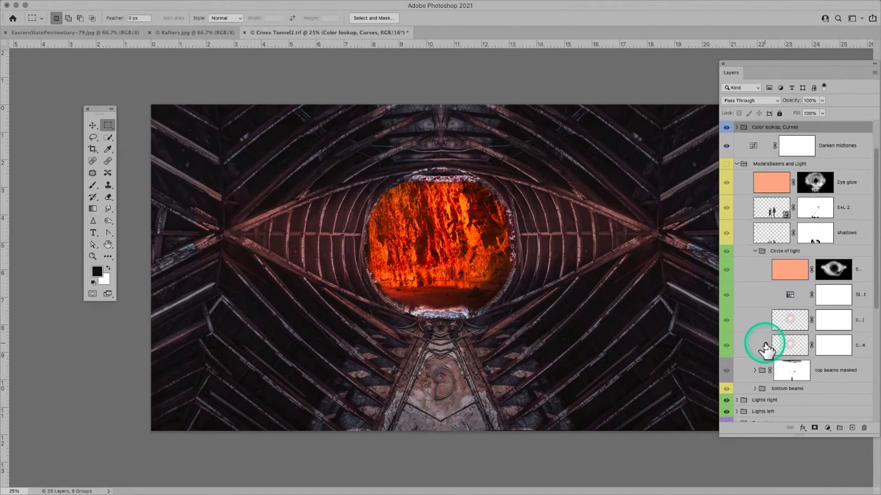
scroll(789, 302, down, 5)
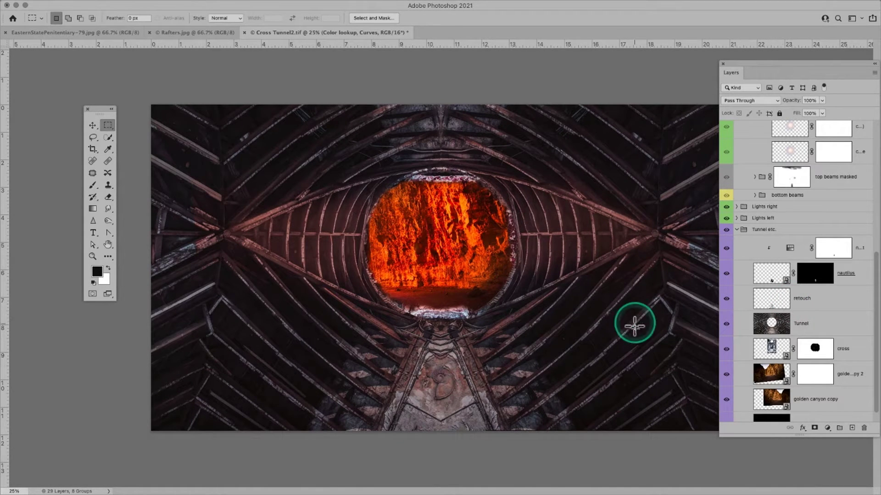
scroll(771, 354, down, 1)
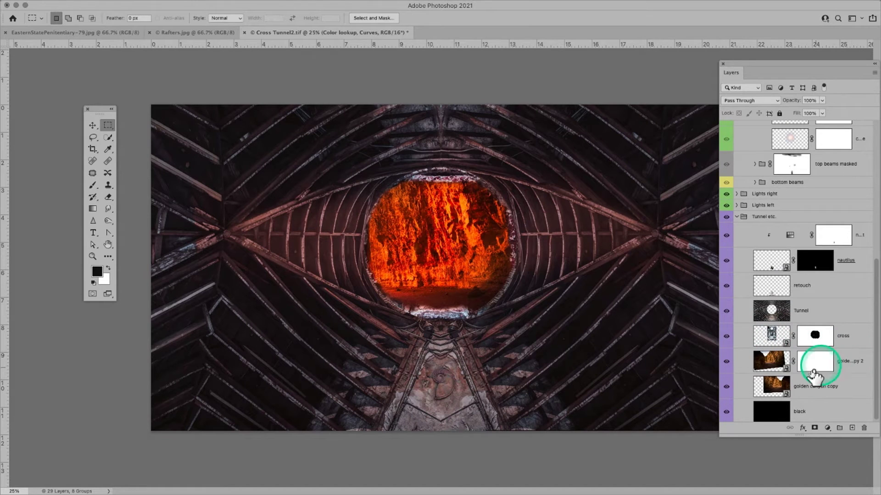
Isolate the cross layer in the Tunnel etc. group by hiding all other layers
click(783, 362)
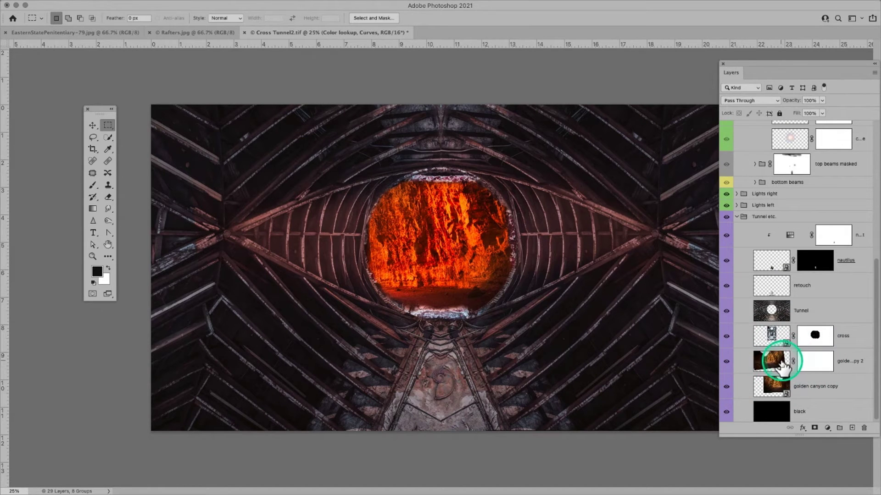
click(728, 362)
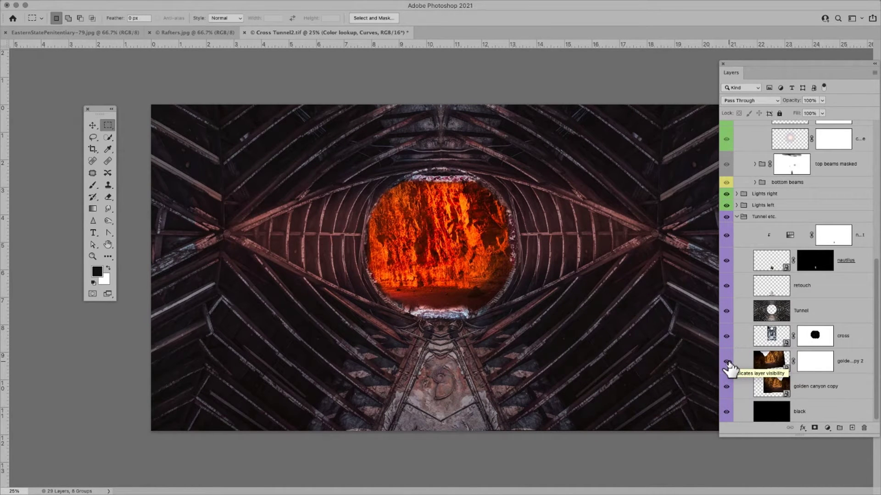
mouse_move(730, 367)
mouse_down()
mouse_move(786, 311)
mouse_move(777, 364)
mouse_move(734, 362)
mouse_move(733, 371)
mouse_move(731, 354)
mouse_up()
scroll(733, 371, up, 1)
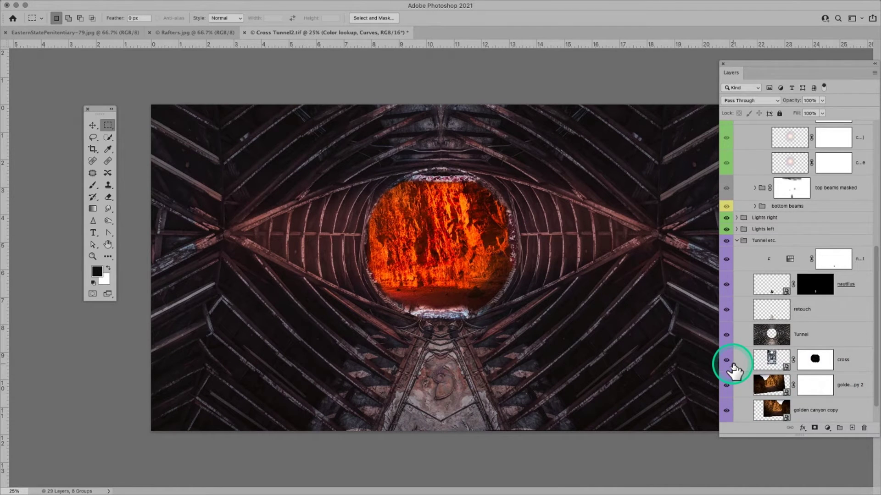
right_click(731, 366)
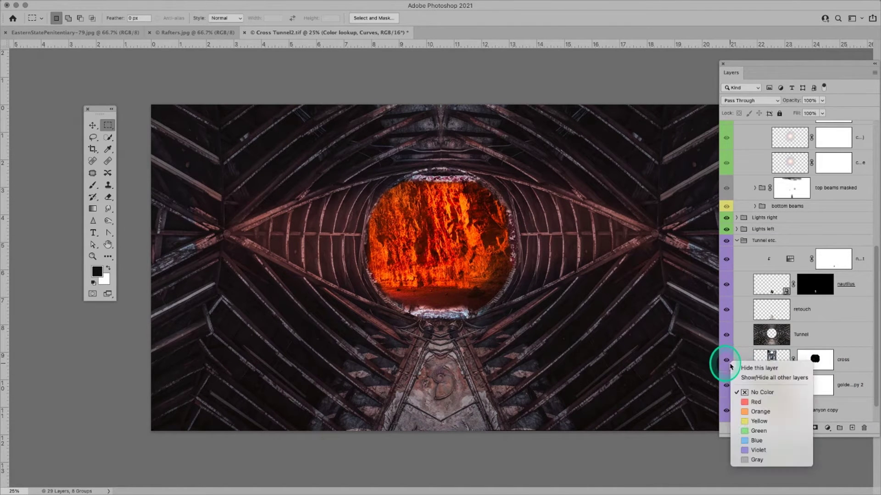
click(774, 378)
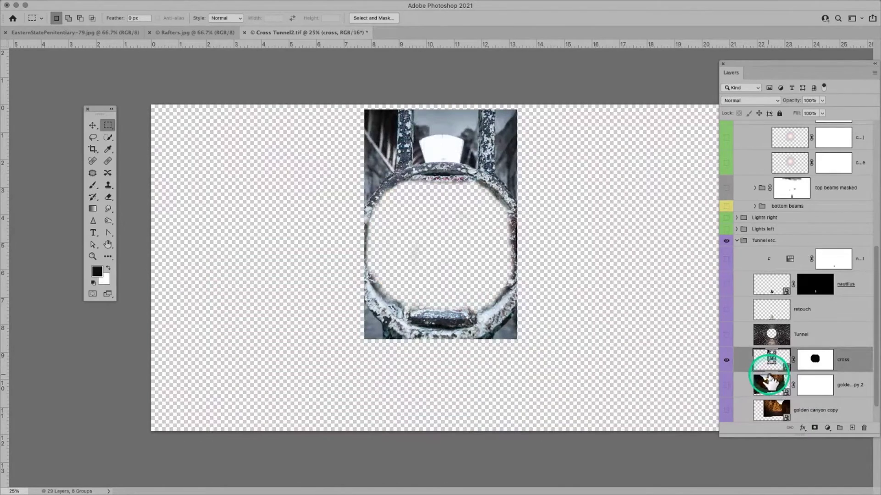
Show the golden canyon copy 2 layer behind the round cross frame, and hide the cross layer
mouse_move(770, 380)
mouse_down()
mouse_move(731, 318)
mouse_move(728, 350)
mouse_move(775, 359)
mouse_move(393, 95)
mouse_up()
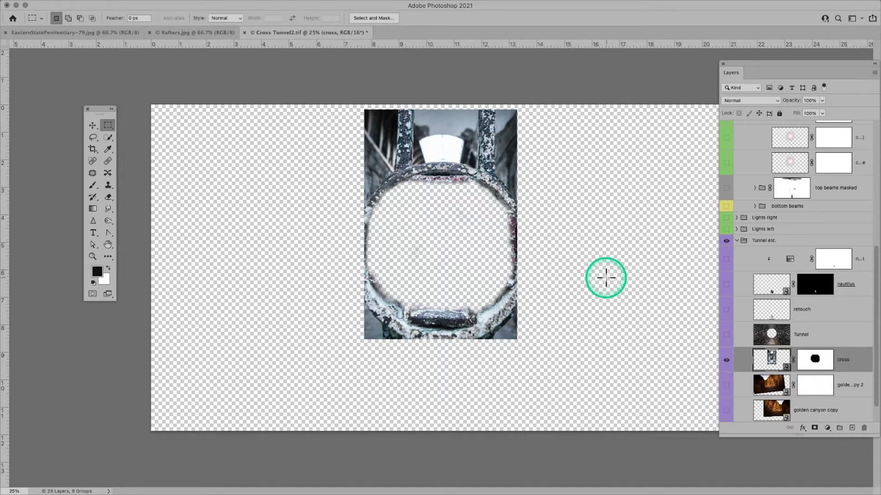
click(727, 386)
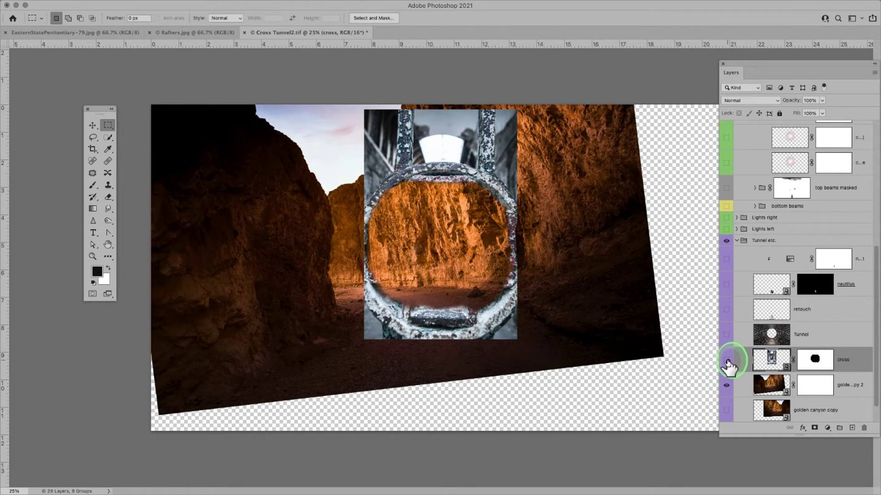
click(726, 361)
Preview the lower golden canyon copy layer and hide it again, and turn on the black background layer
scroll(790, 380, down, 2)
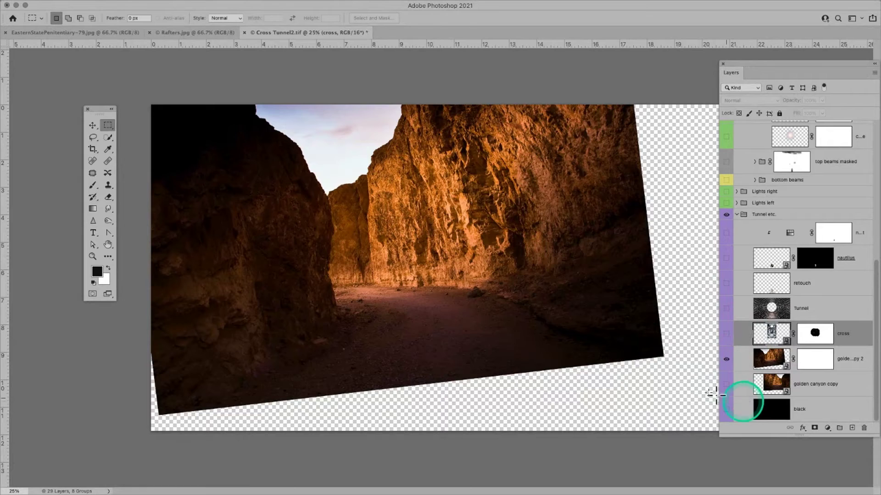
click(727, 384)
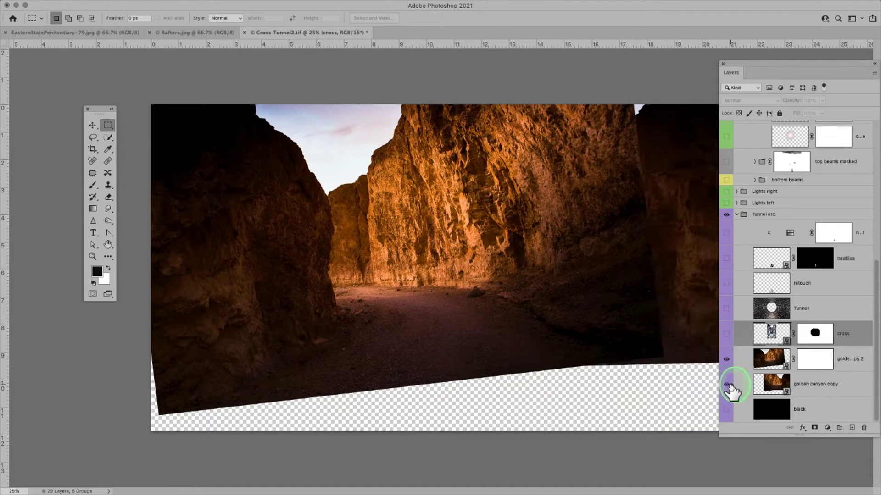
click(726, 384)
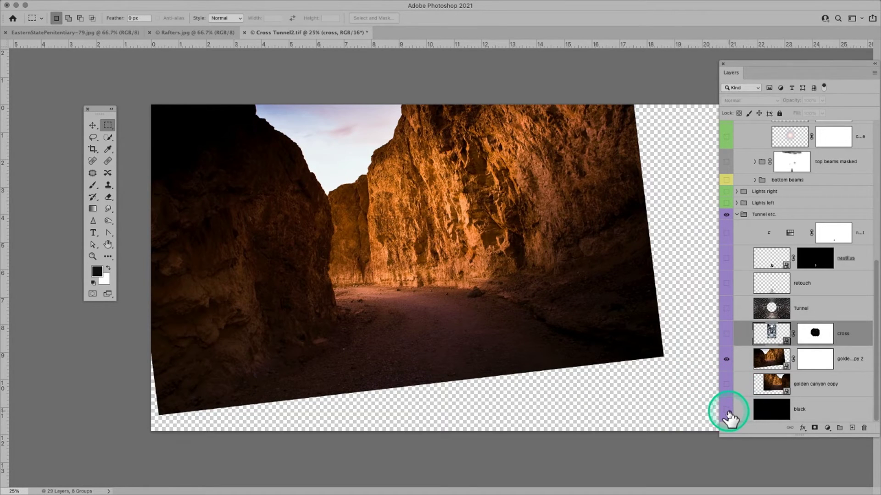
click(727, 409)
click(728, 410)
click(729, 410)
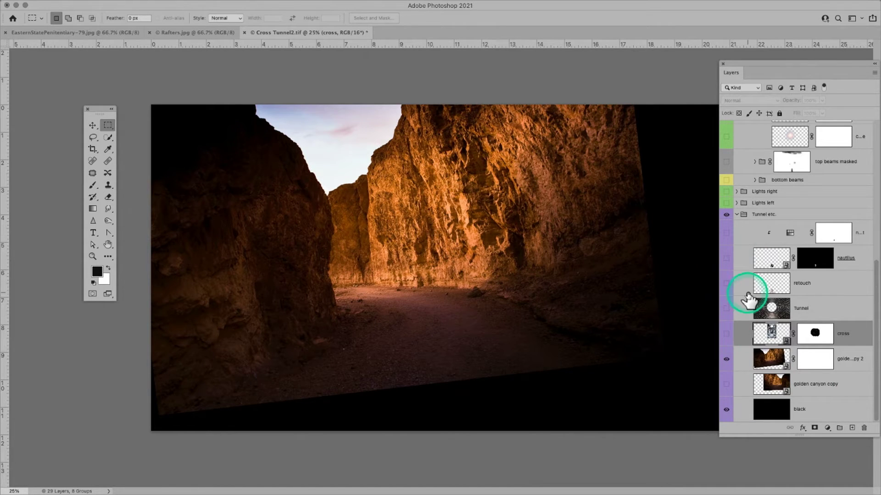
Isolate the Tunnel layer by showing it and hiding the golden canyon copy 2 and black layers
click(727, 309)
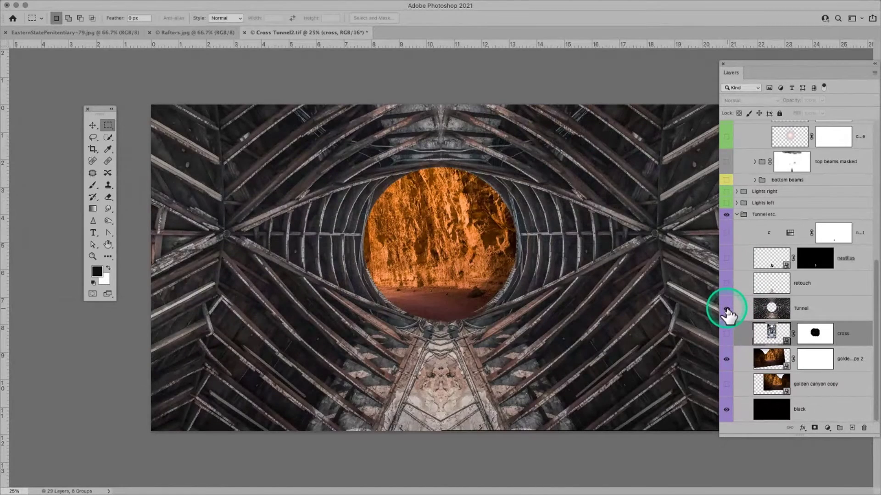
click(726, 360)
click(726, 408)
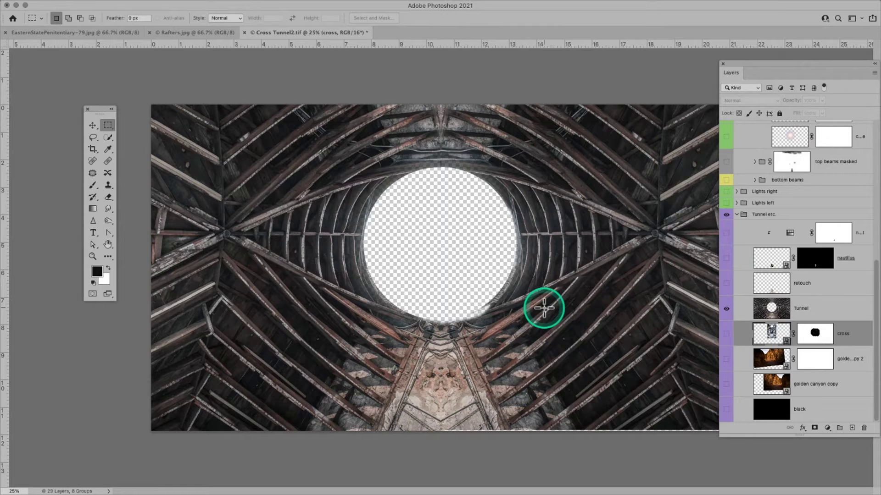
Examine the source images EasternStatePenitentiary-79.jpg and Rafters.jpg, and return to Cross Tunnel2.tif
click(75, 33)
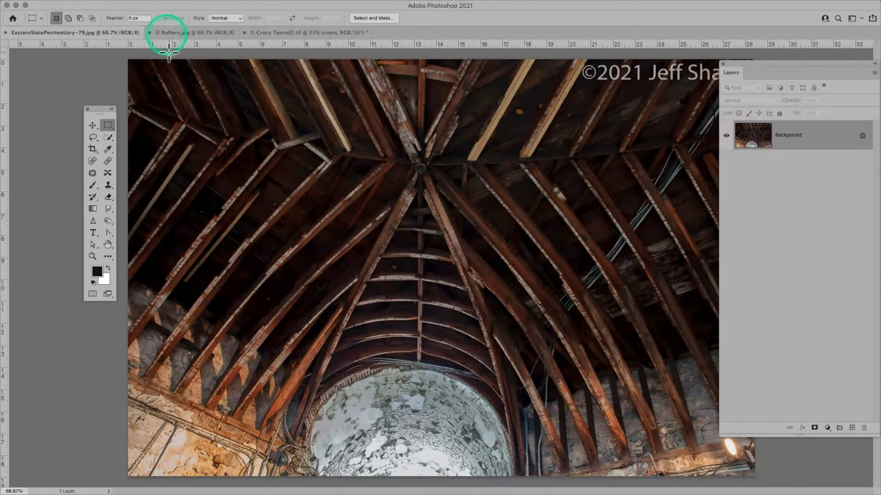
click(195, 34)
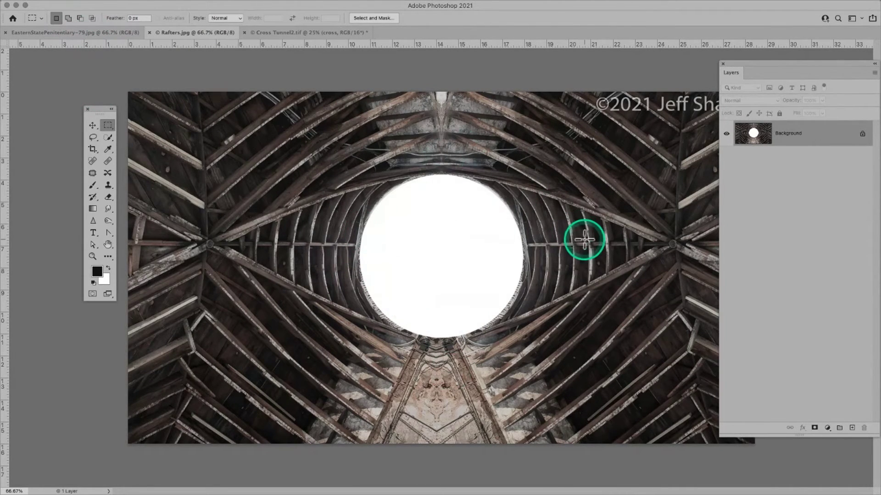
click(289, 32)
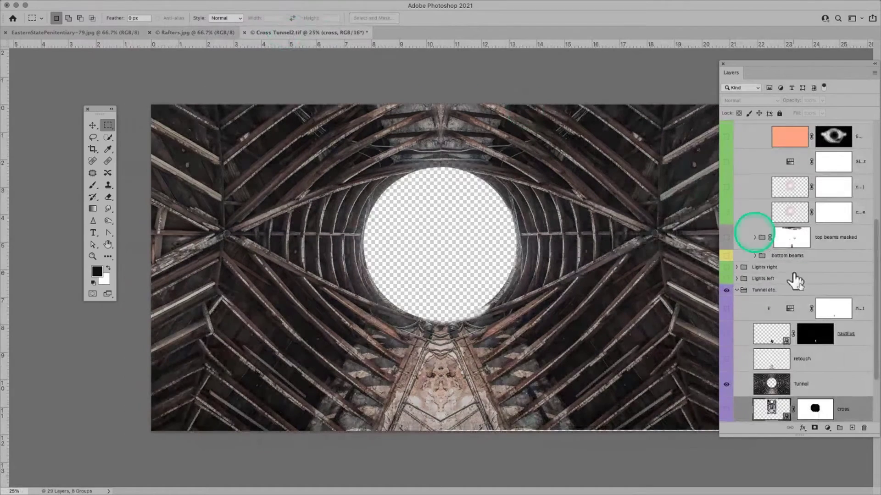
Preview the Color Lookup (moonlight) layer and try to restore the visibility of all other layers from it
scroll(814, 285, down, 3)
scroll(862, 362, up, 10)
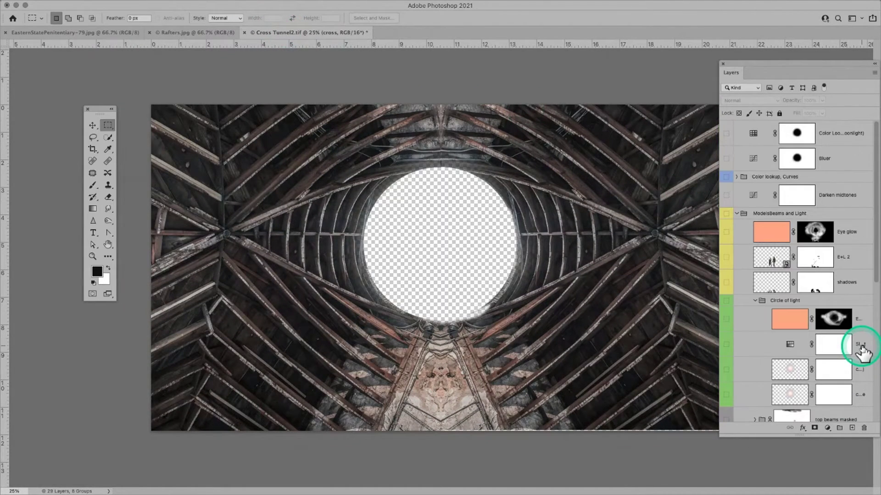
click(727, 134)
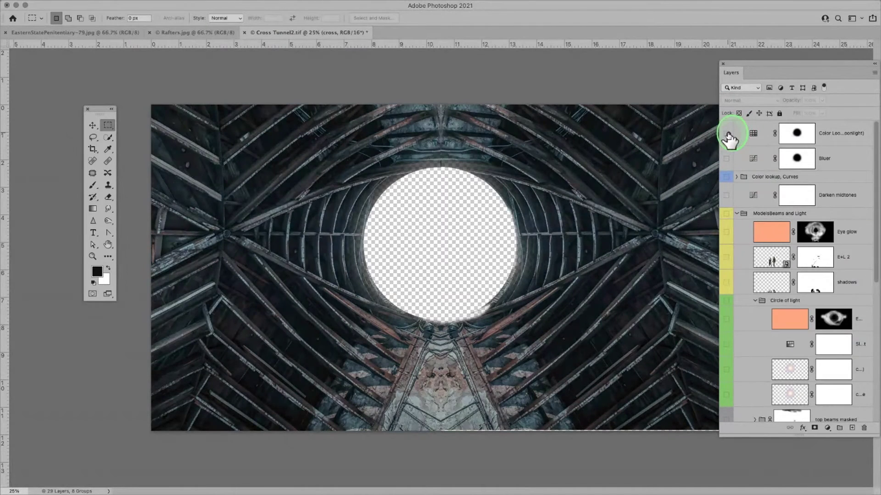
click(728, 135)
right_click(728, 135)
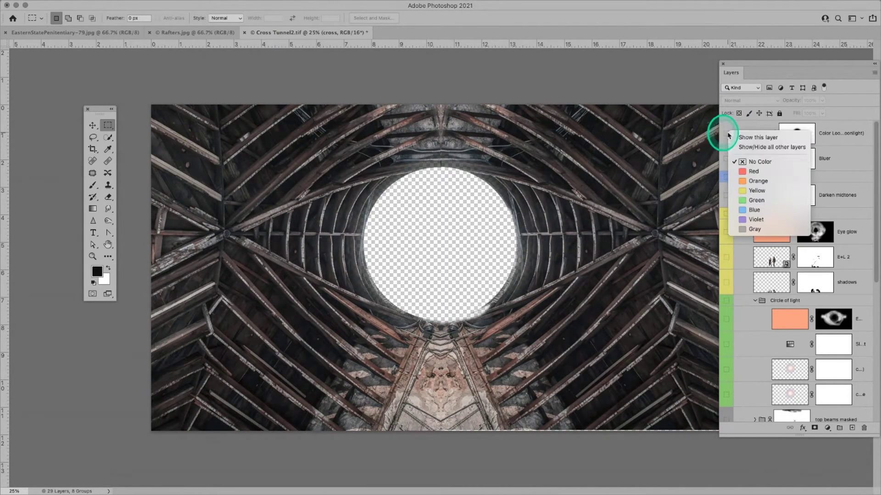
click(757, 146)
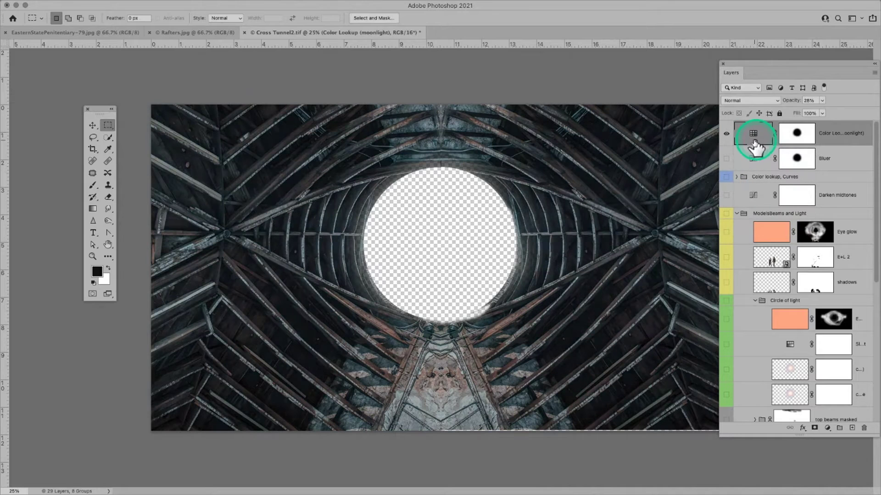
Close Cross Tunnel2.tif without saving changes and open Ice building interior.psd
click(245, 33)
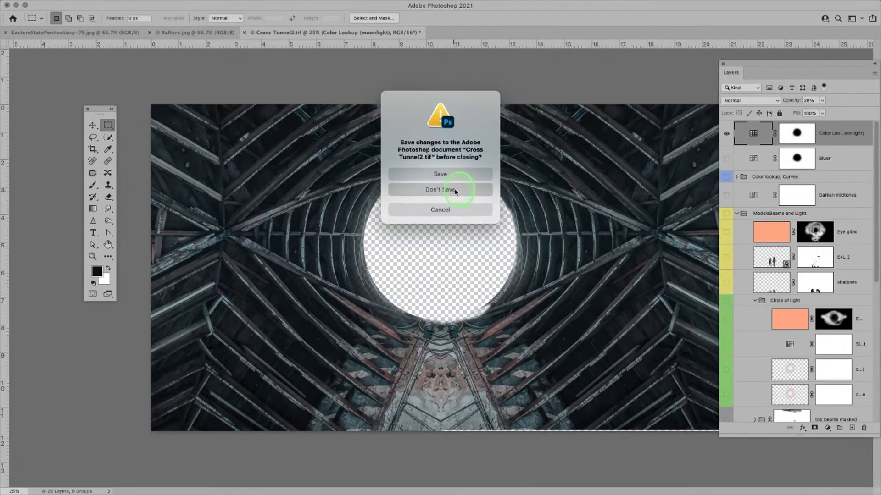
click(458, 190)
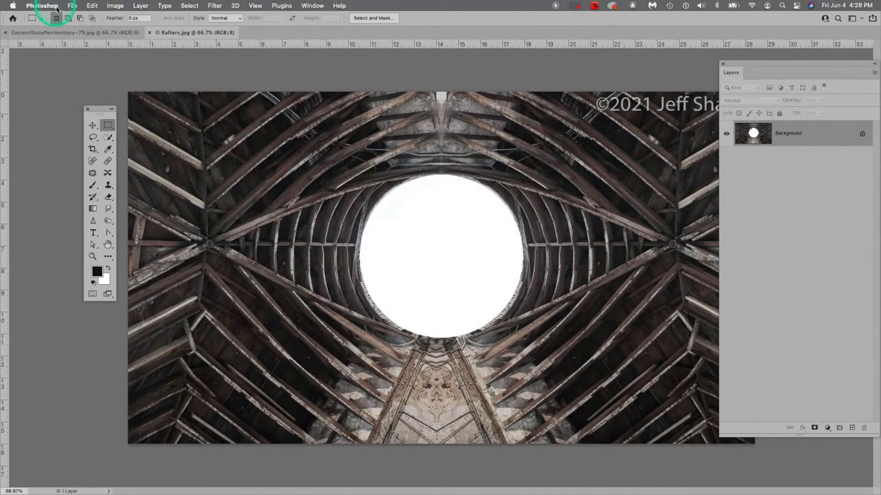
click(72, 6)
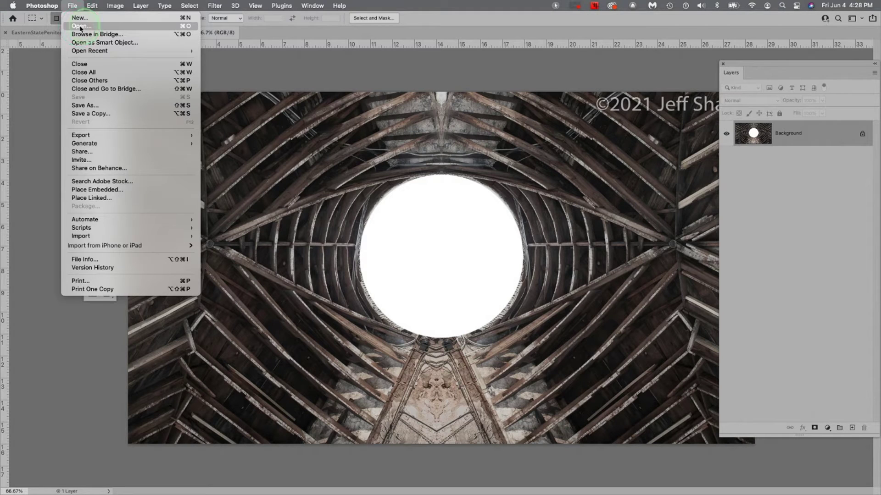
key(Escape)
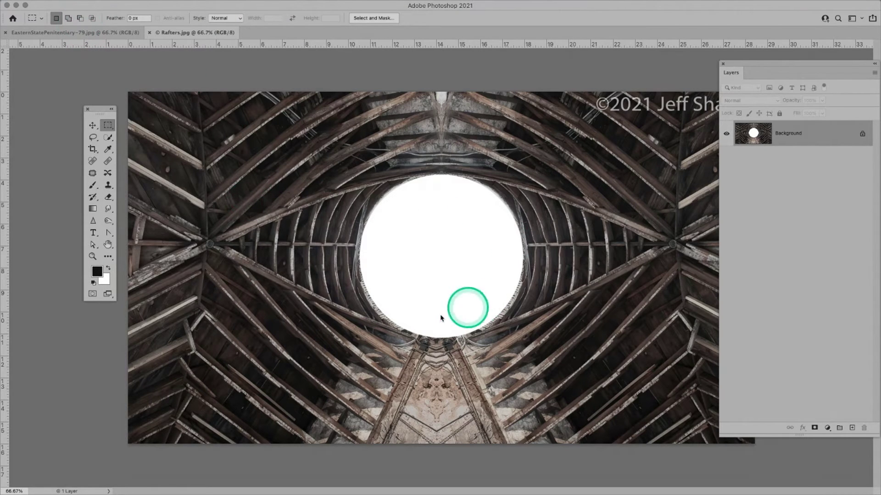
click(129, 56)
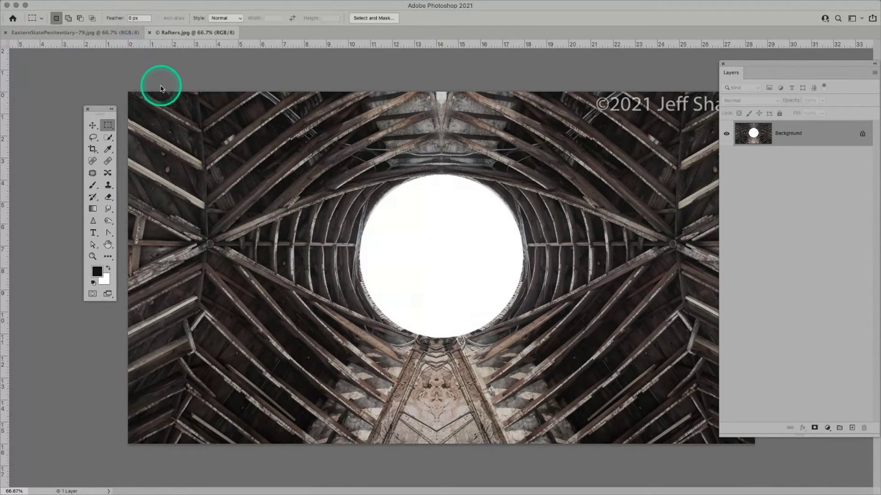
key(super+o)
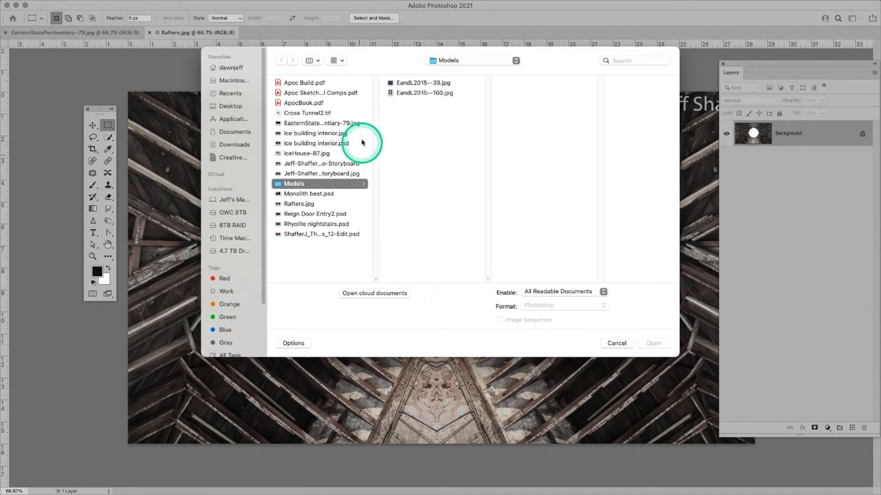
click(341, 143)
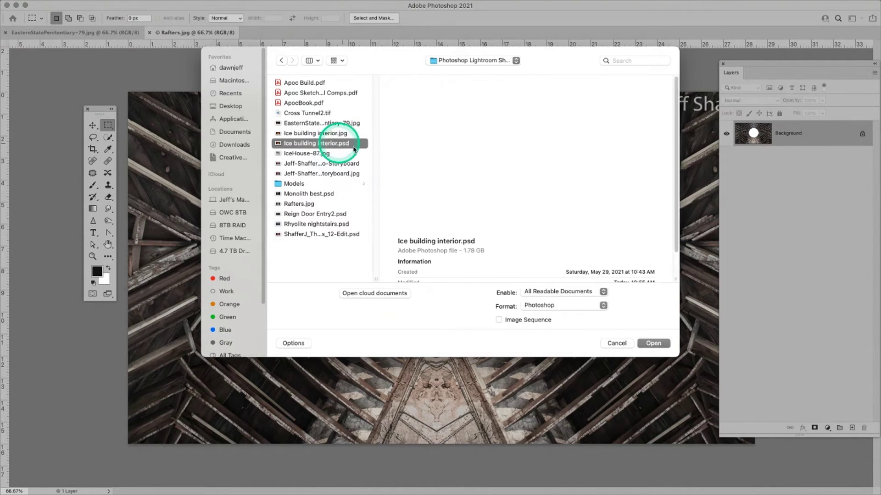
click(653, 344)
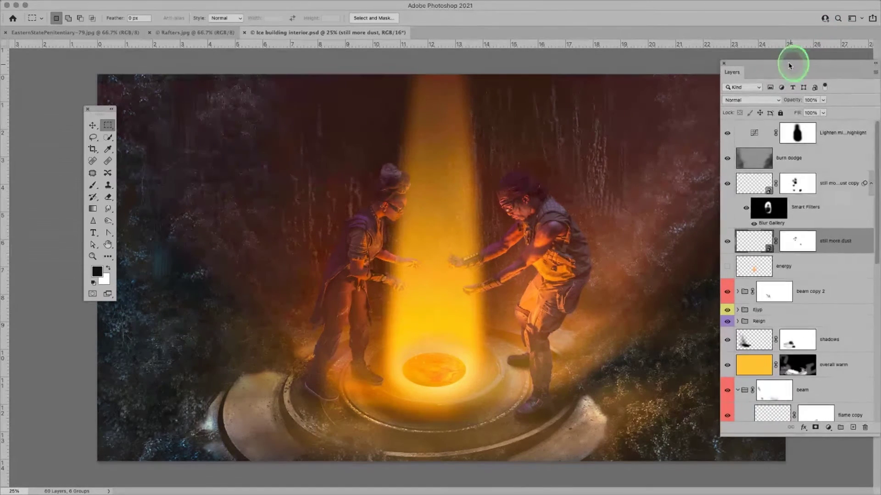
Move the layer list clear of the window edge and preview the composite with the topmost lighten highlights Curves layer off and on
drag(791, 64, 763, 45)
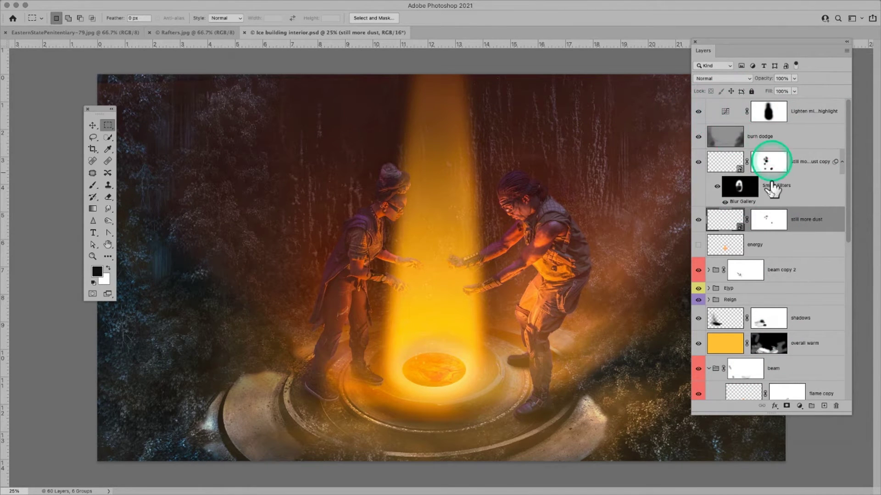
scroll(810, 275, down, 8)
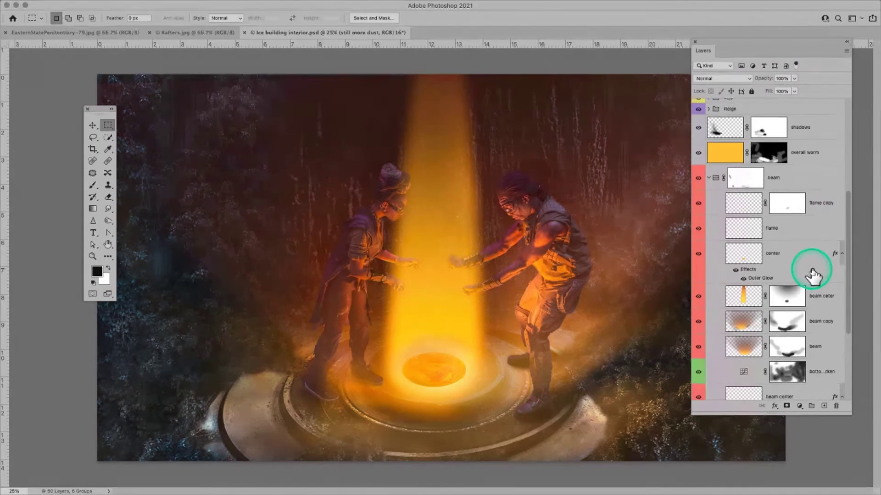
scroll(811, 273, up, 7)
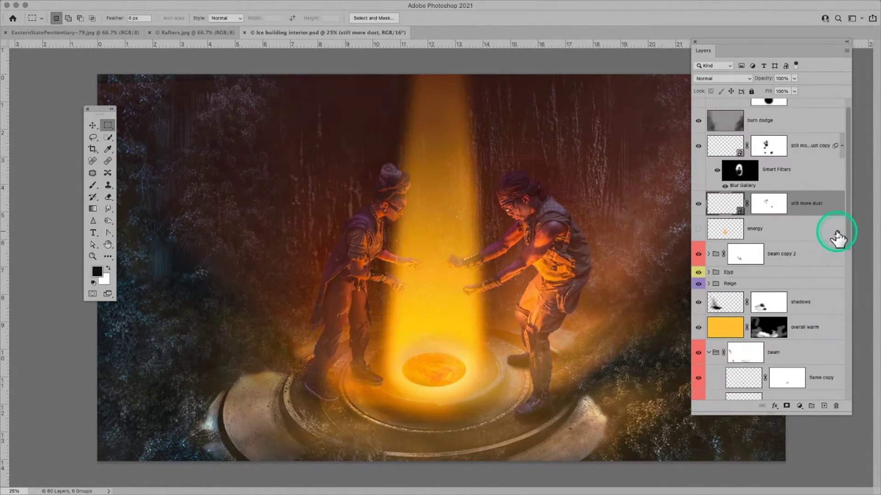
scroll(837, 236, up, 2)
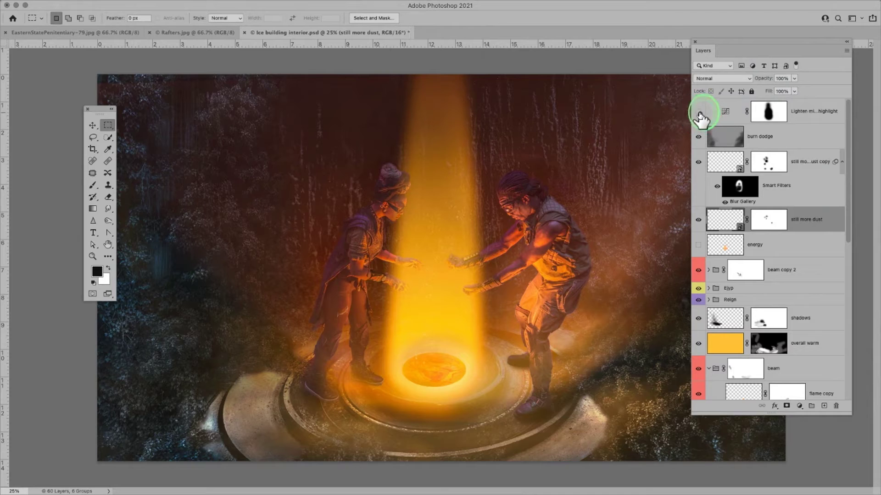
click(699, 112)
click(699, 112)
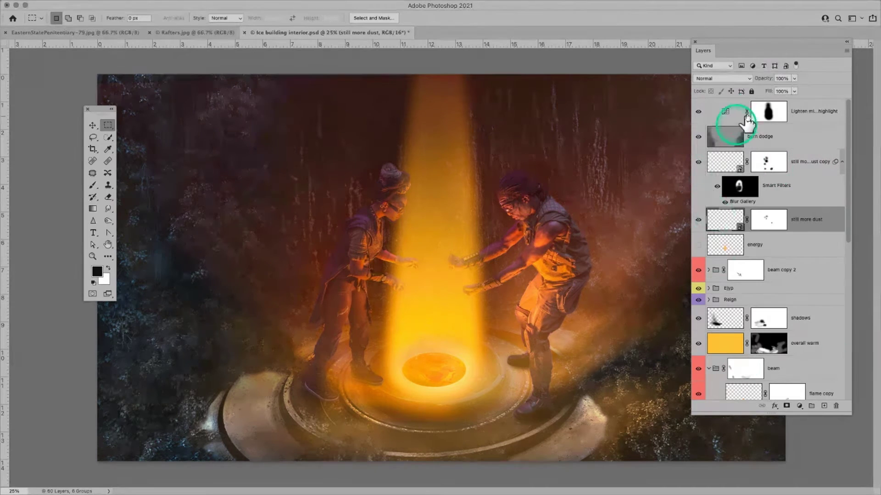
Select the burn dodge layer to examine its blending, and examine the still more dust copy smart object below it
click(761, 139)
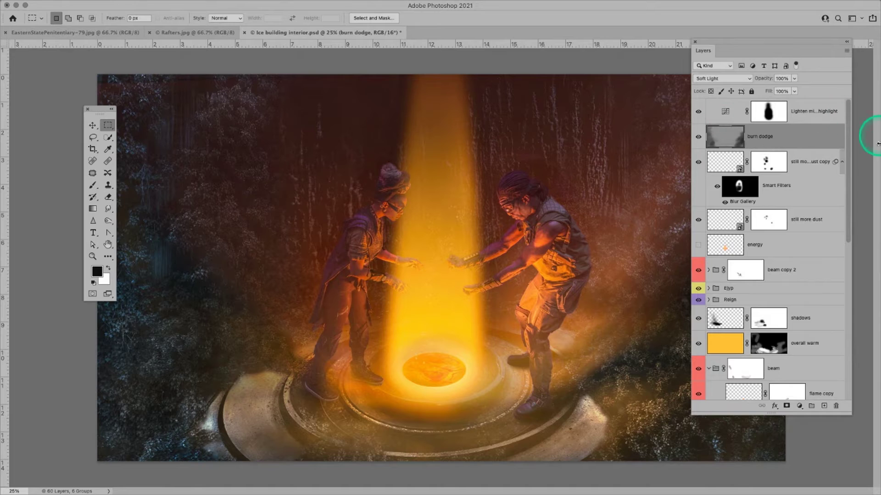
click(757, 136)
mouse_move(757, 136)
mouse_down()
mouse_move(732, 137)
mouse_move(815, 157)
mouse_up()
drag(784, 111, 755, 135)
click(825, 174)
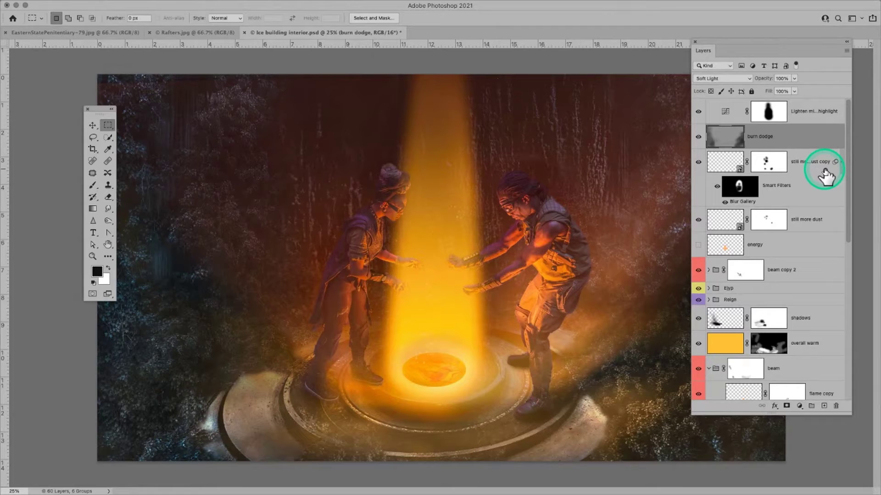
click(739, 171)
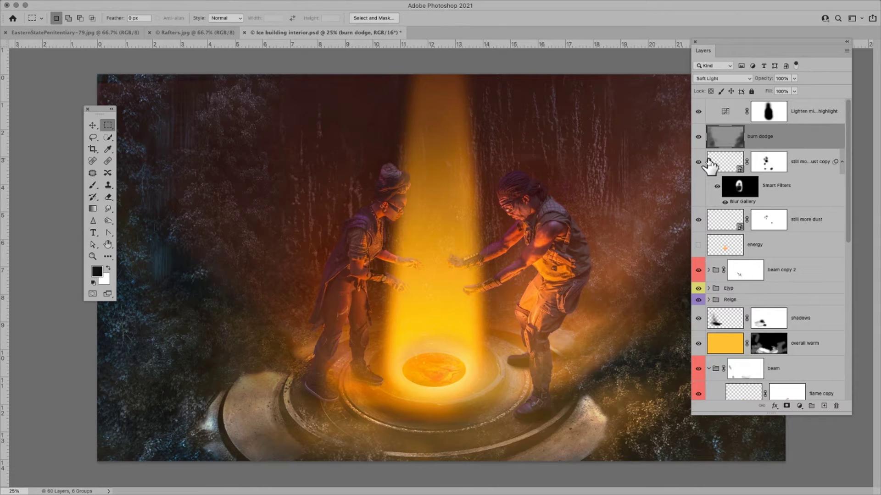
Preview the flames on the energy layer and hide the layer again
mouse_move(807, 215)
mouse_down()
mouse_move(817, 222)
mouse_move(770, 309)
mouse_move(852, 287)
mouse_up()
scroll(775, 244, down, 3)
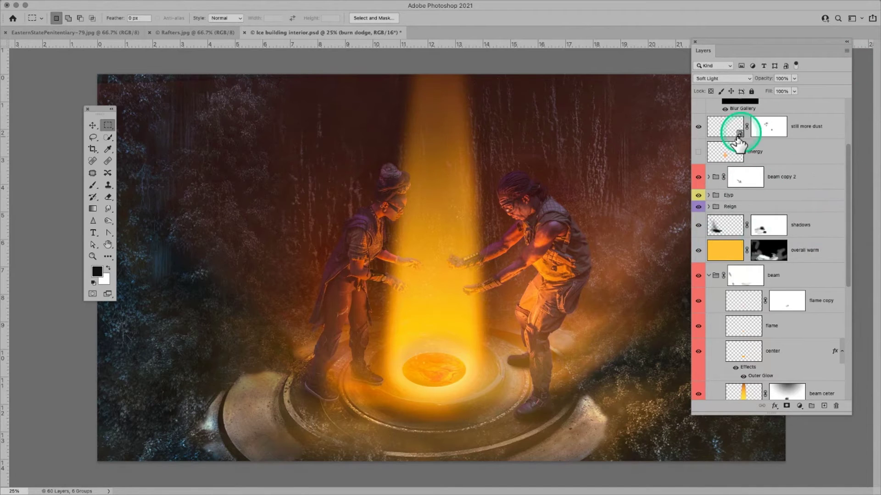
click(699, 152)
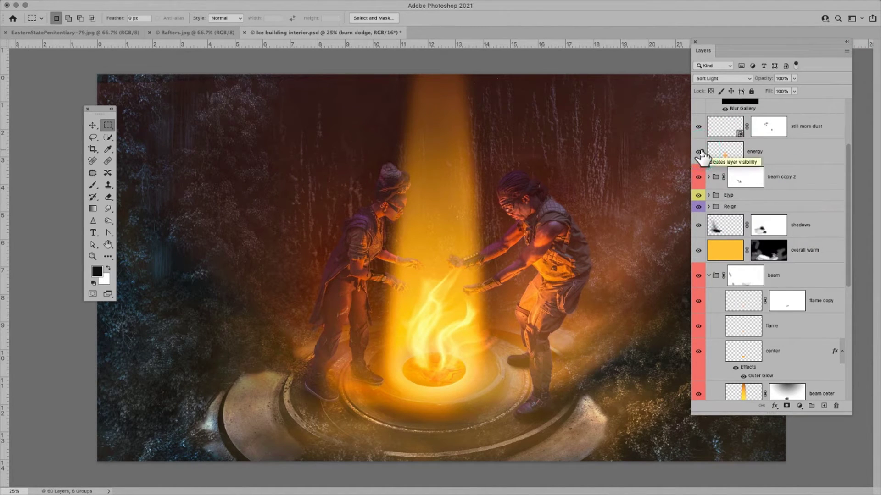
click(698, 152)
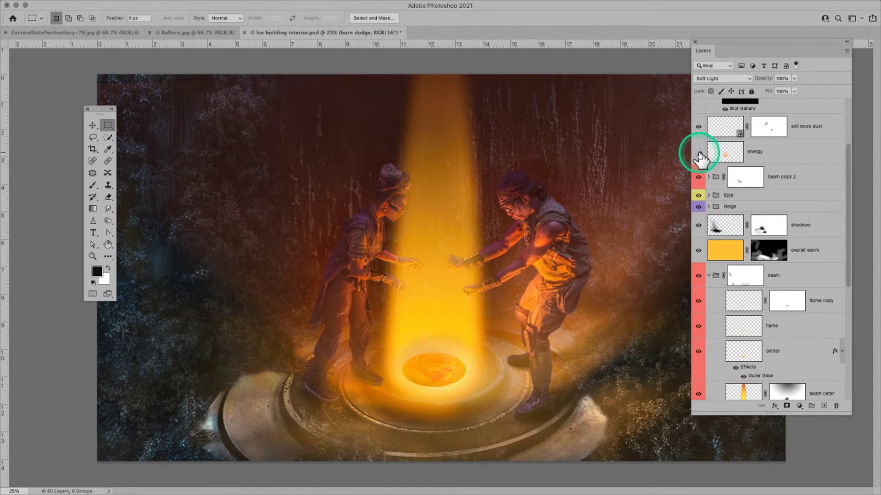
click(797, 226)
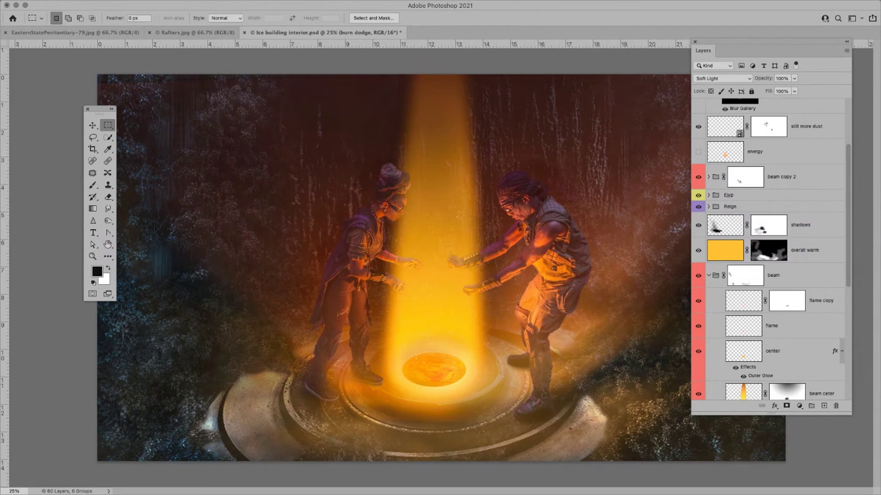
Expand the beam copy 2 group and examine its flame, beam and Curves 3 layers and masks
click(699, 177)
click(709, 177)
scroll(748, 295, down, 2)
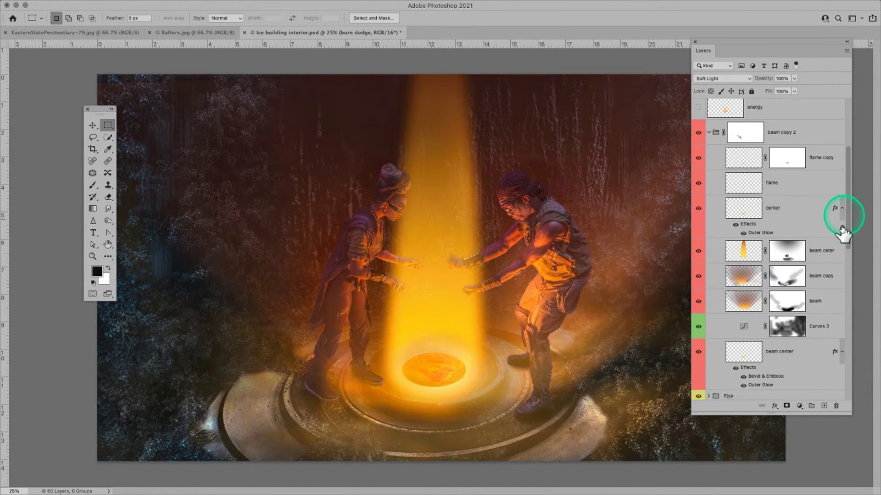
shift+click(799, 326)
shift+click(794, 276)
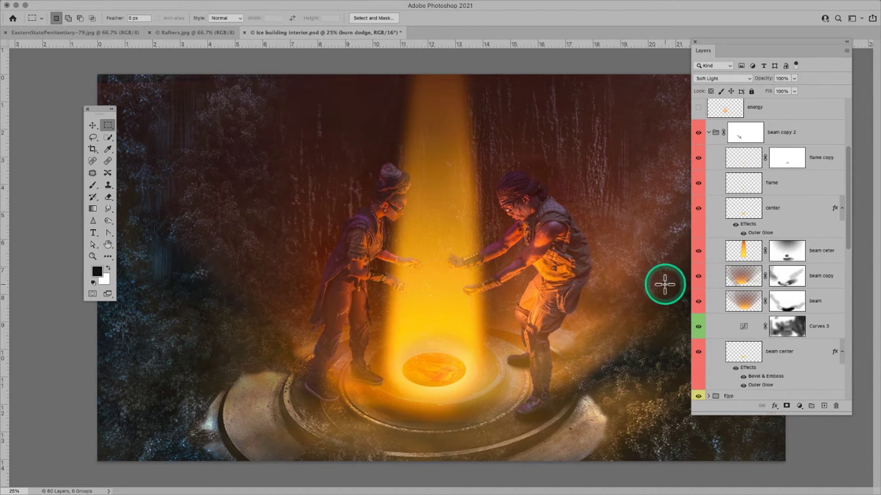
Expand the yellow-labelled character group above Reign and preview the composite with its circuit copy layer off and on
scroll(757, 344, down, 5)
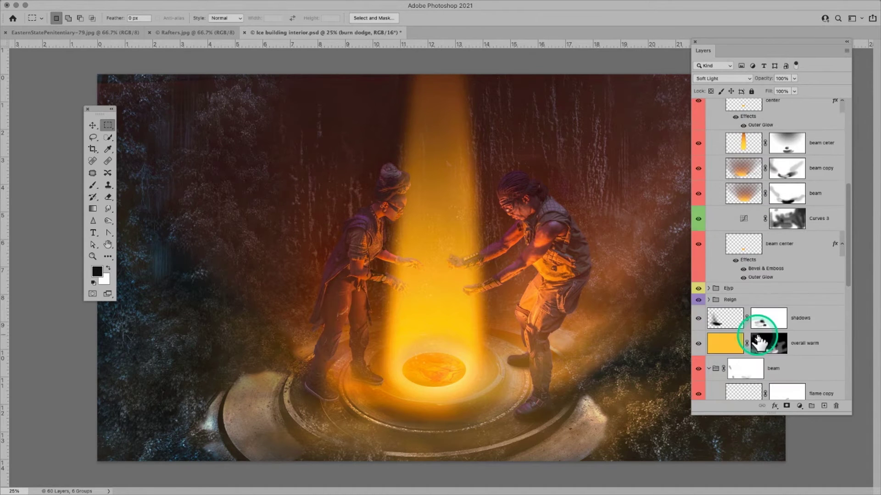
click(709, 288)
scroll(792, 287, down, 5)
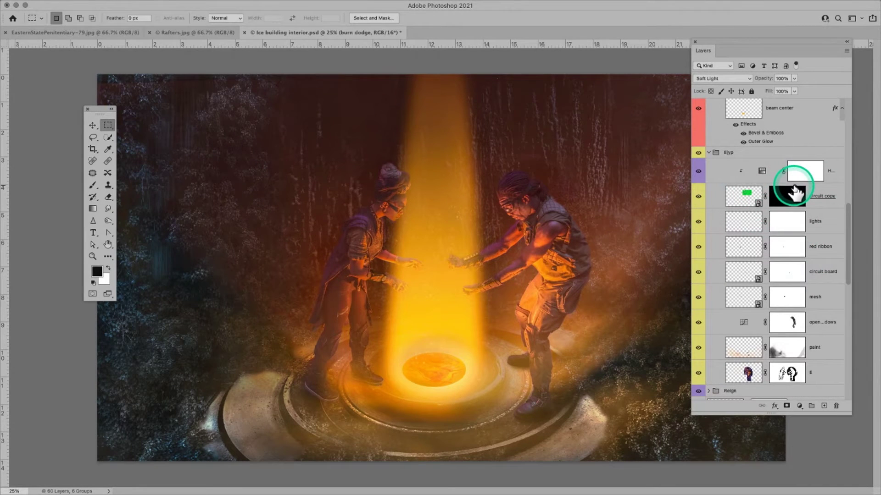
click(699, 197)
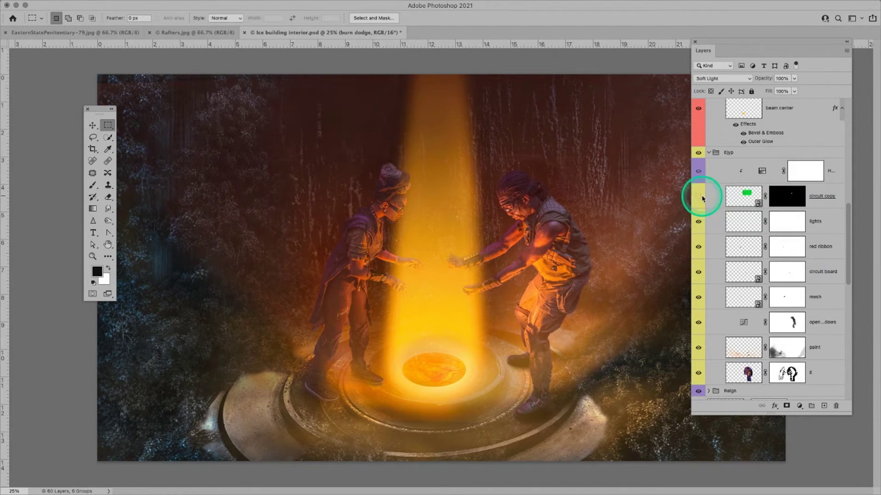
click(699, 197)
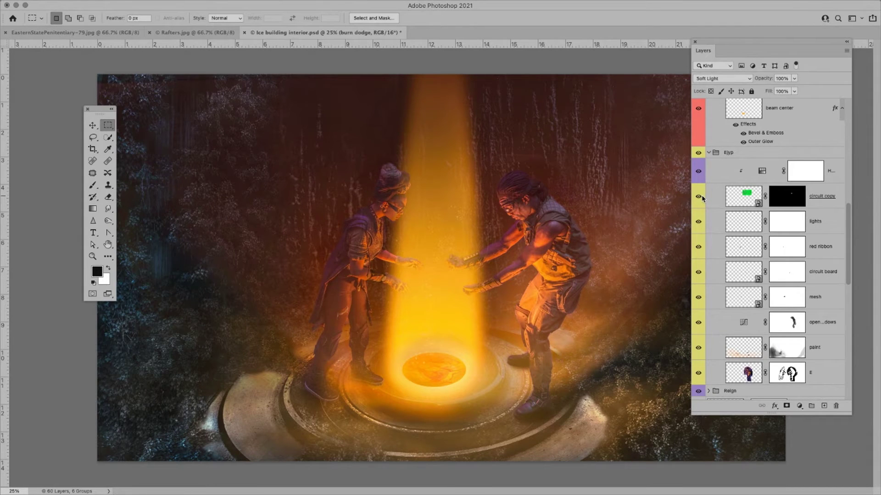
Examine the yellow-labelled character group's circuit, ribbon, mesh and paint layers, and preview the composite with its lights layer off and on
drag(797, 283, 780, 238)
scroll(731, 205, down, 1)
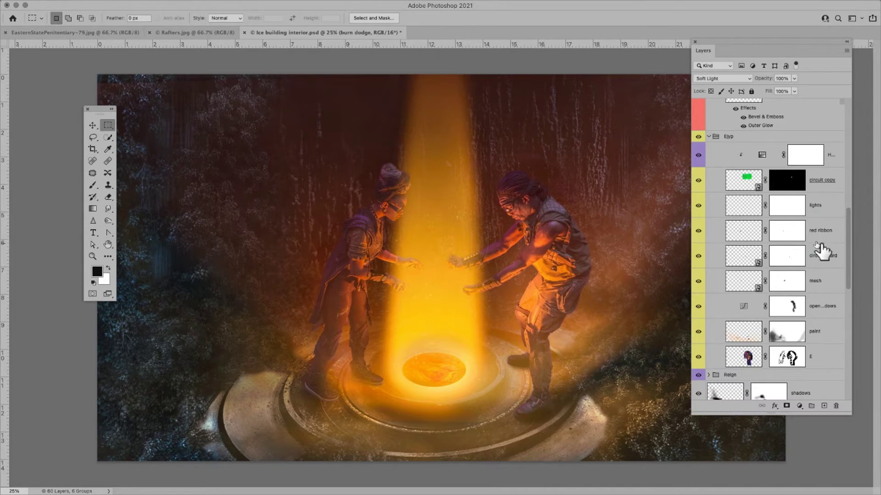
click(734, 187)
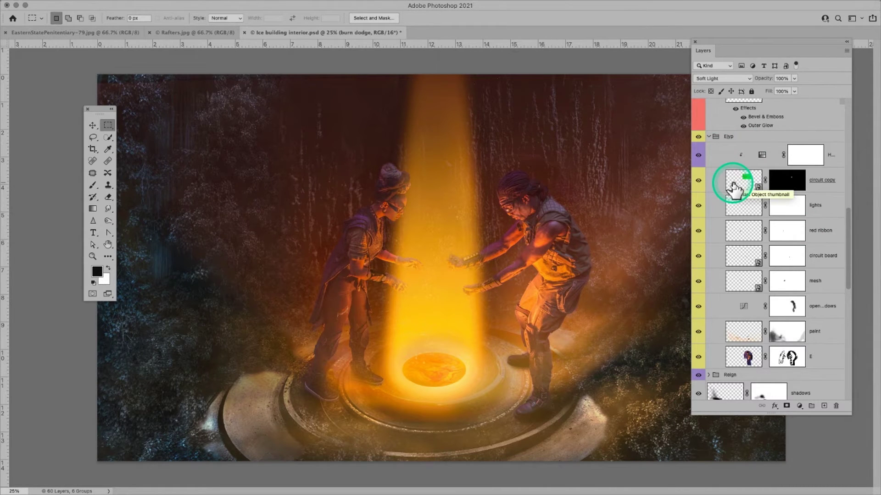
click(812, 324)
scroll(814, 326, down, 2)
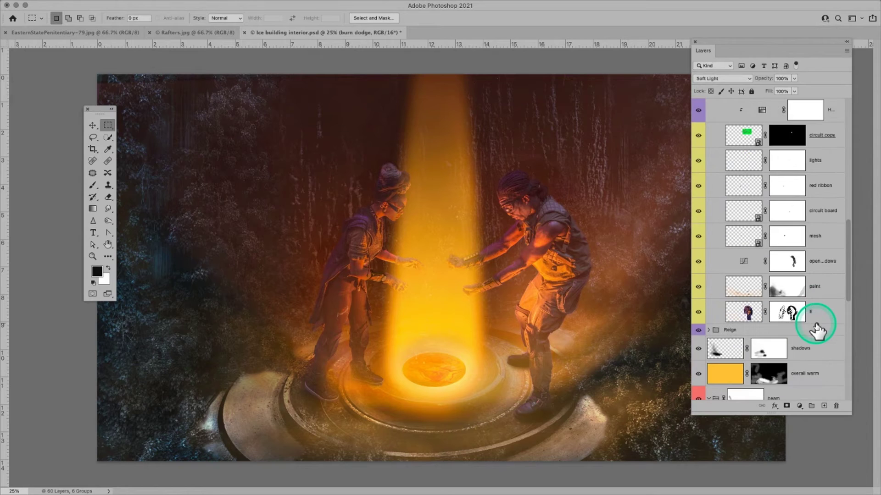
scroll(815, 326, down, 1)
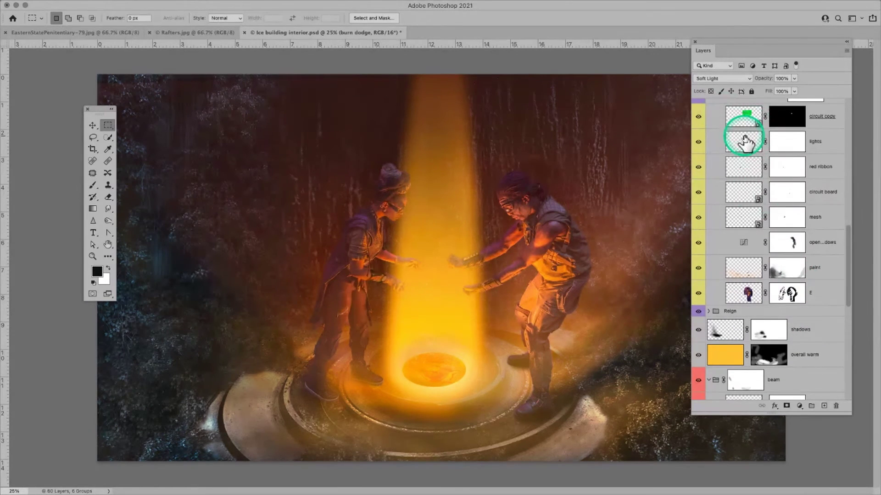
click(700, 143)
click(699, 142)
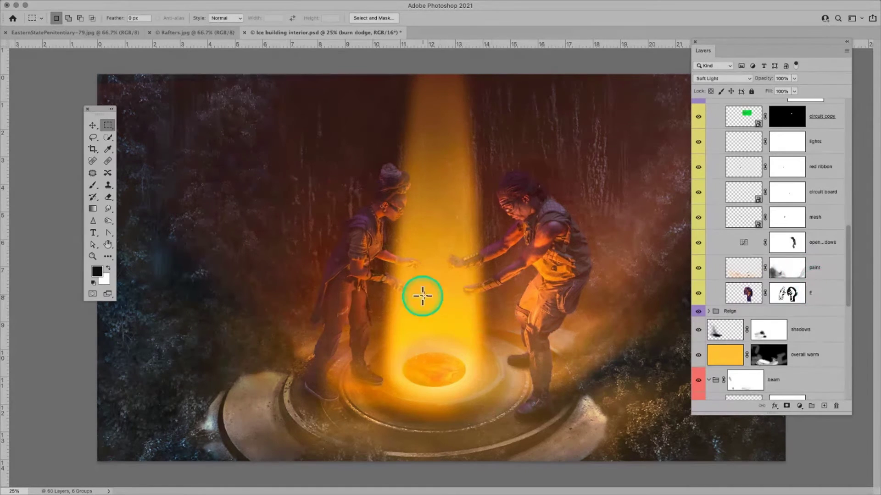
Expand the Reign group and examine its shadow, circuit, strap and rip layers, and the beam group's layers below
scroll(794, 243, down, 5)
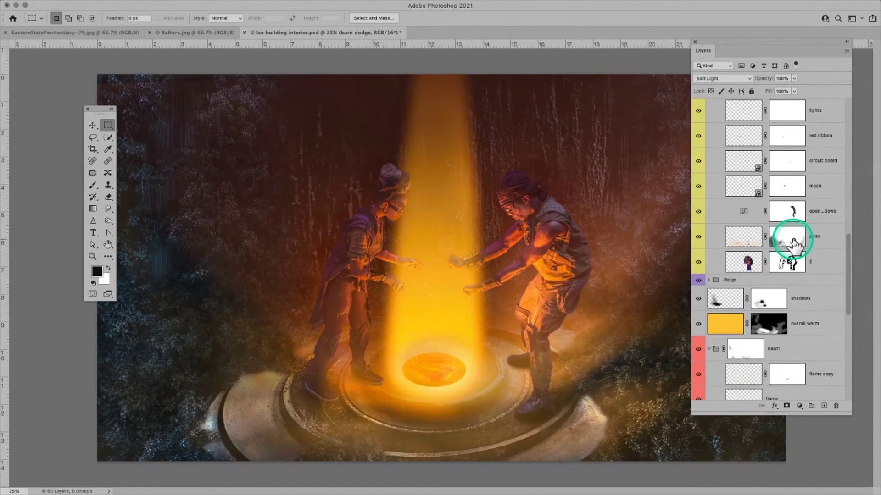
scroll(835, 243, down, 3)
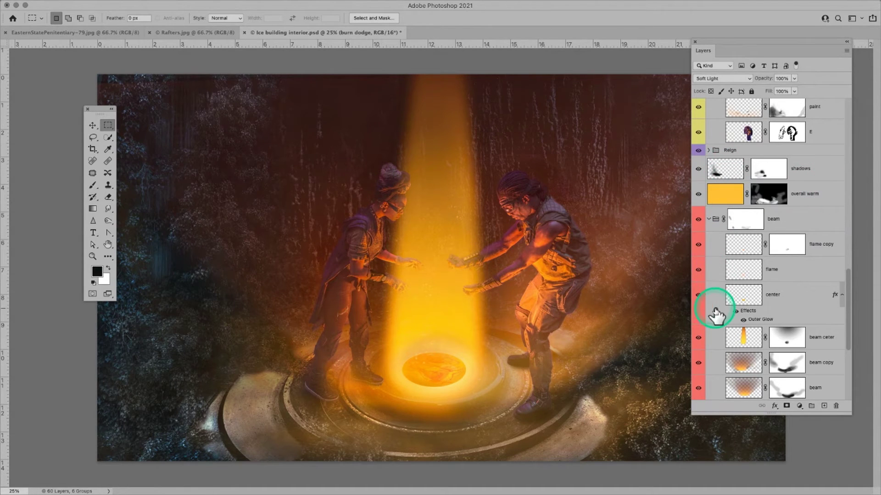
click(708, 150)
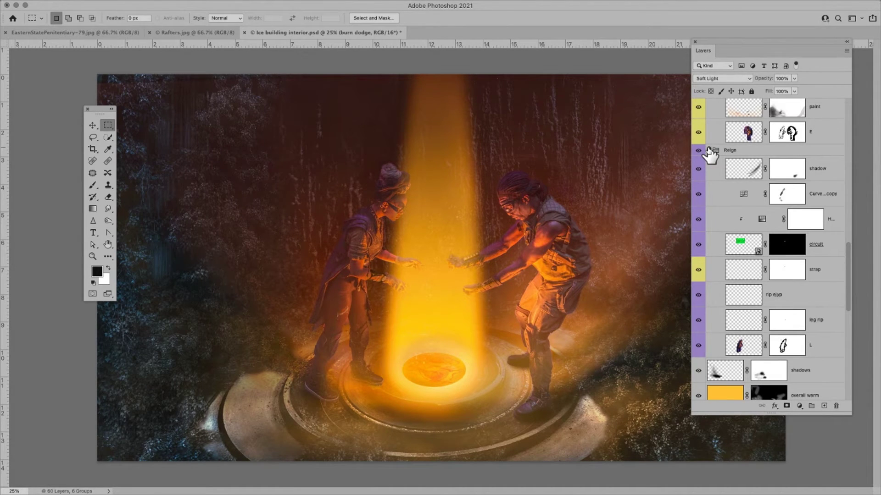
mouse_move(743, 247)
mouse_down()
mouse_move(765, 272)
mouse_move(767, 261)
mouse_move(772, 280)
mouse_move(786, 274)
mouse_up()
scroll(765, 260, down, 8)
scroll(785, 274, down, 4)
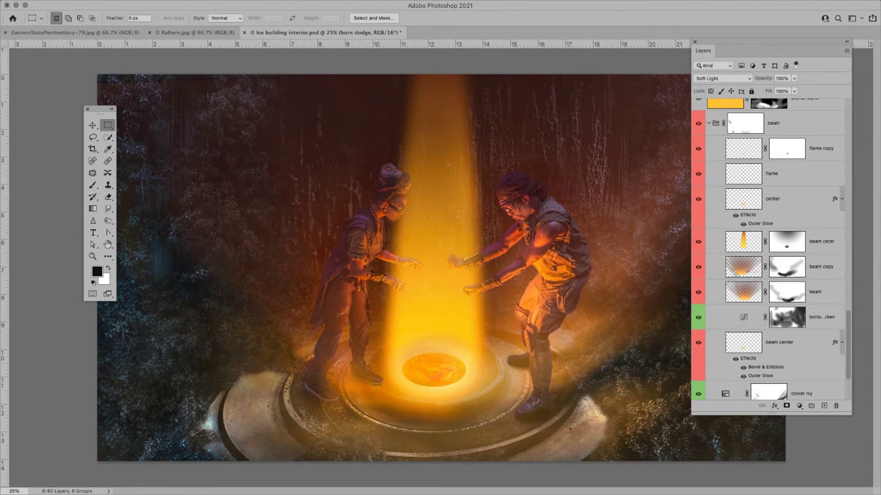
mouse_move(810, 305)
mouse_down()
mouse_move(843, 324)
mouse_move(764, 312)
mouse_move(710, 329)
mouse_up()
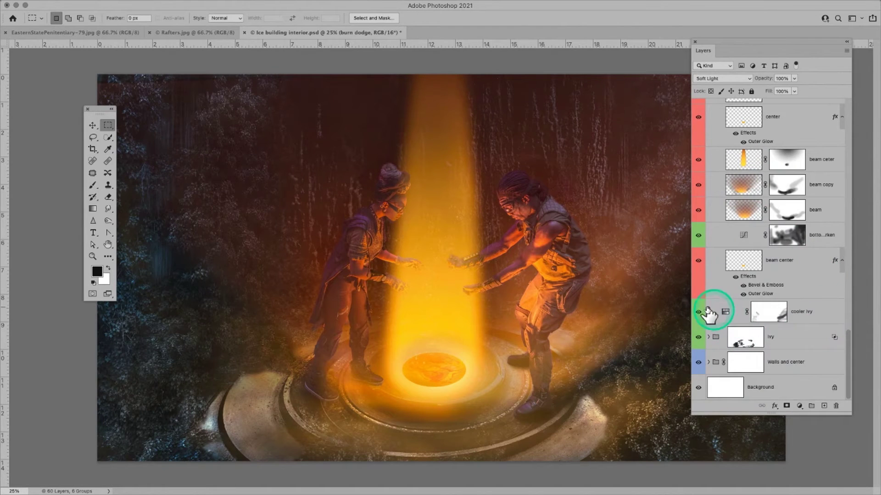
Expand the ivy group, preview the composite with ivy 3 off and on, and examine the group's remaining ivy layers and masks
click(709, 337)
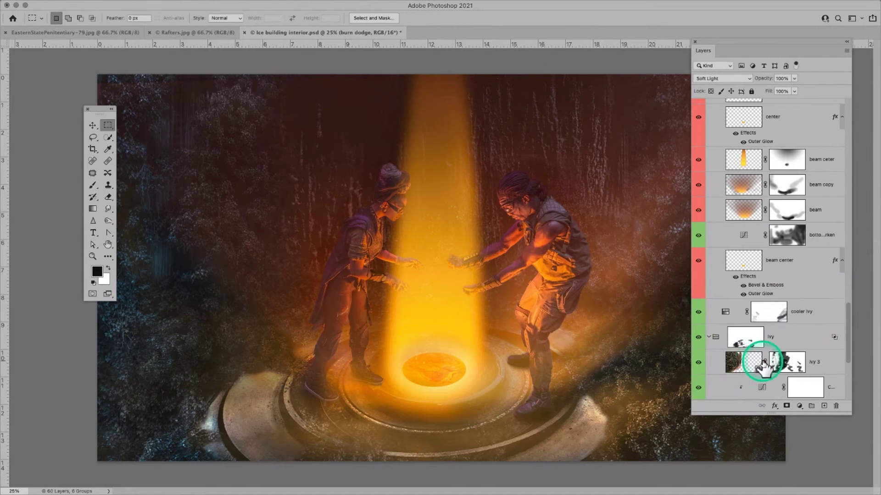
click(707, 362)
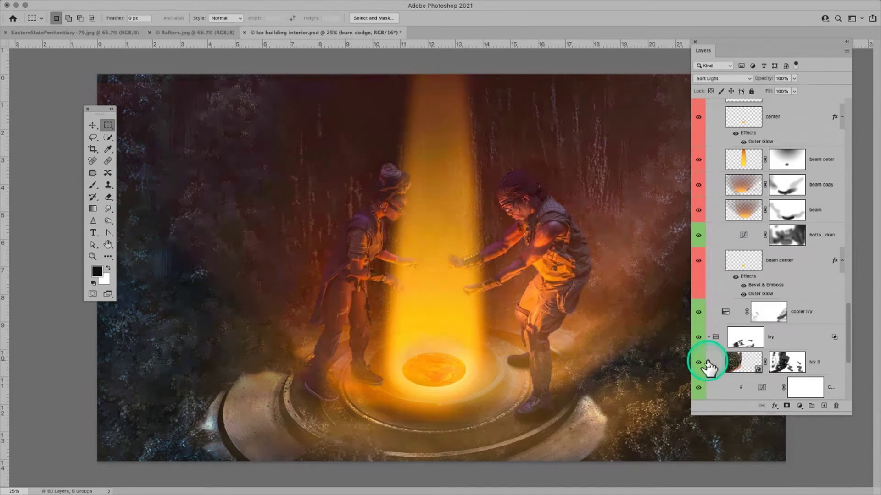
click(706, 362)
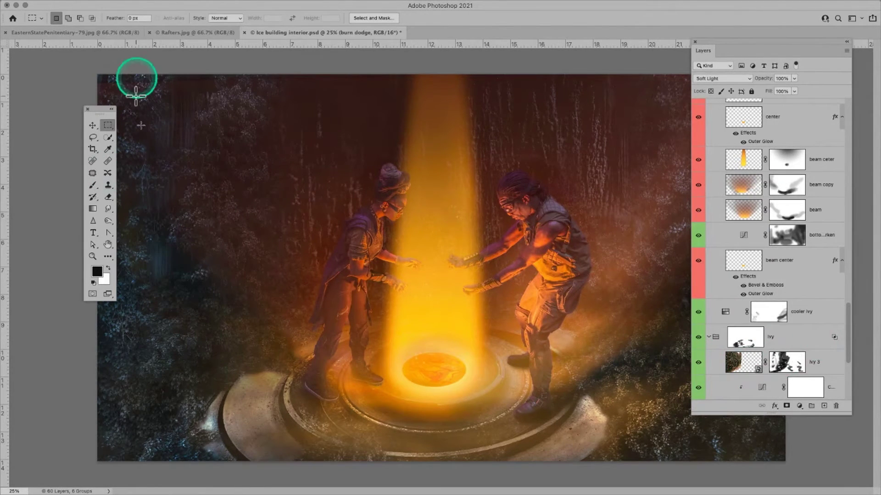
scroll(812, 316, down, 5)
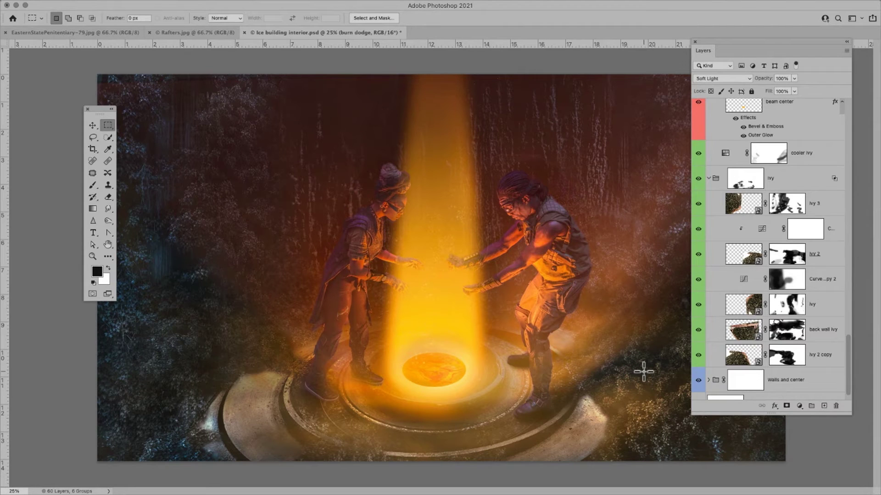
Open IceHouse-87.jpg to examine the ice-covered brick wall, and close it to return to Ice building interior.psd
mouse_move(61, 5)
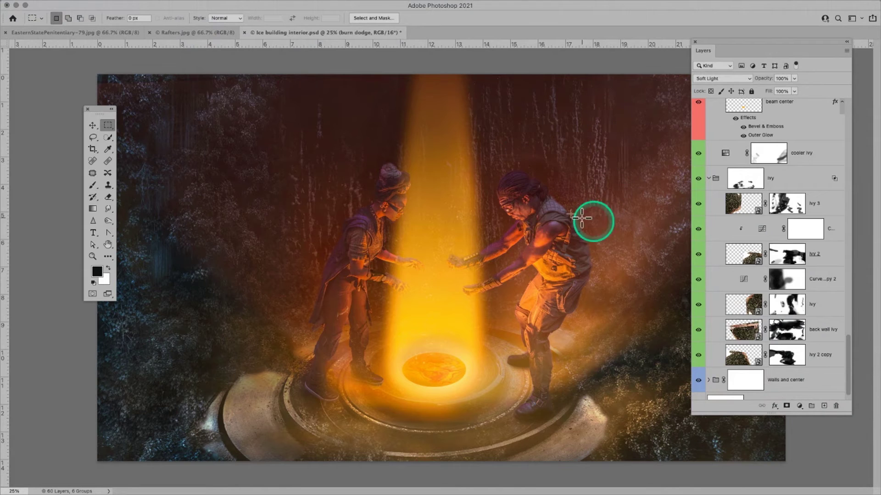
click(72, 5)
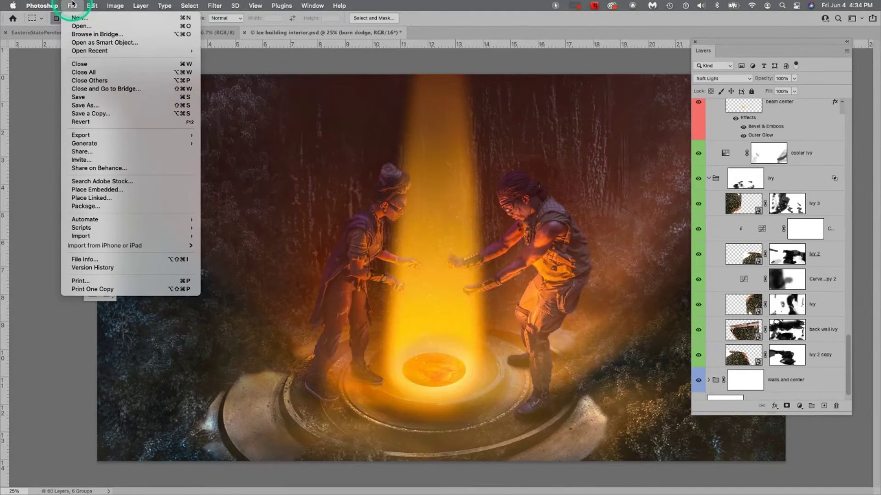
click(73, 27)
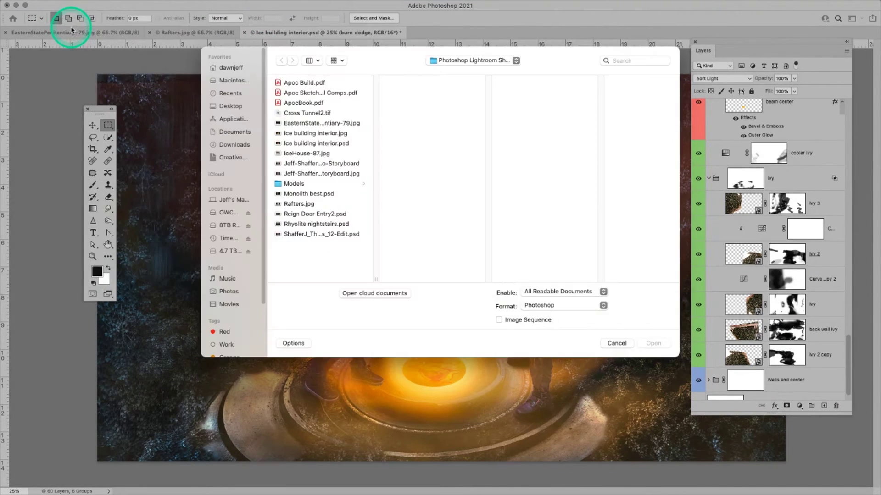
click(341, 155)
click(657, 344)
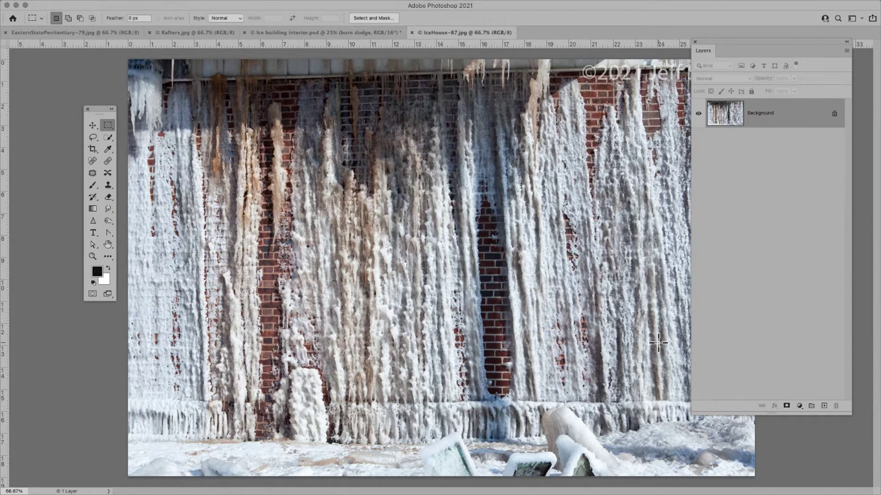
click(404, 114)
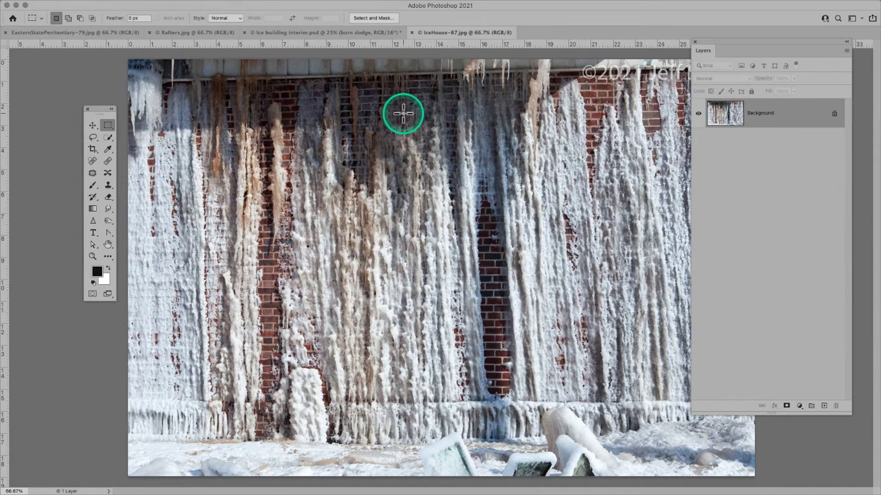
click(412, 32)
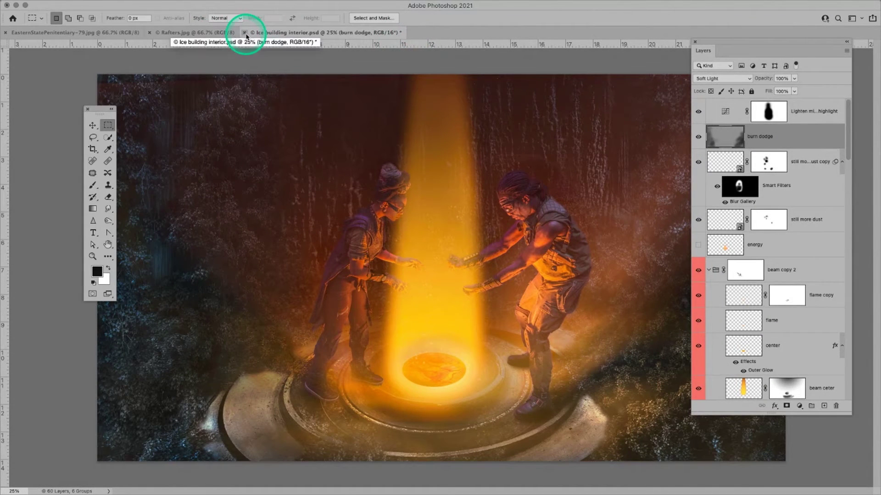
click(254, 32)
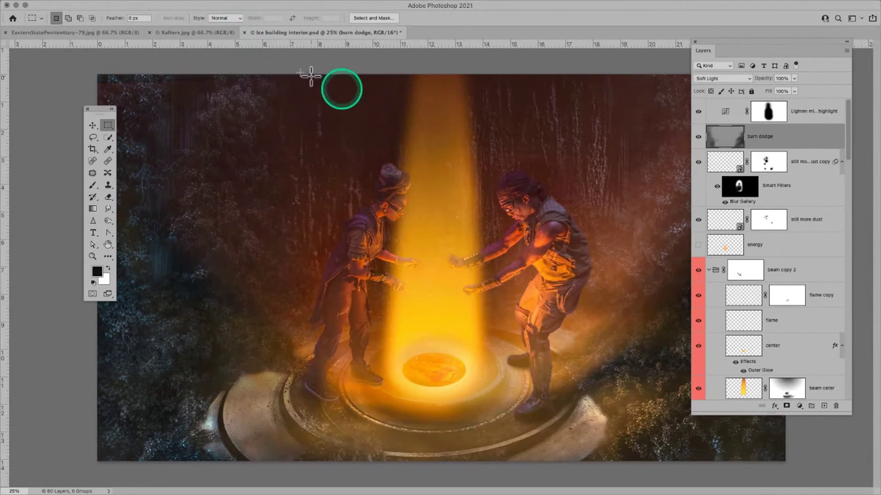
Open both EandL2015--39.jpg and EandL2015--160.jpg from the Models folder together
click(72, 5)
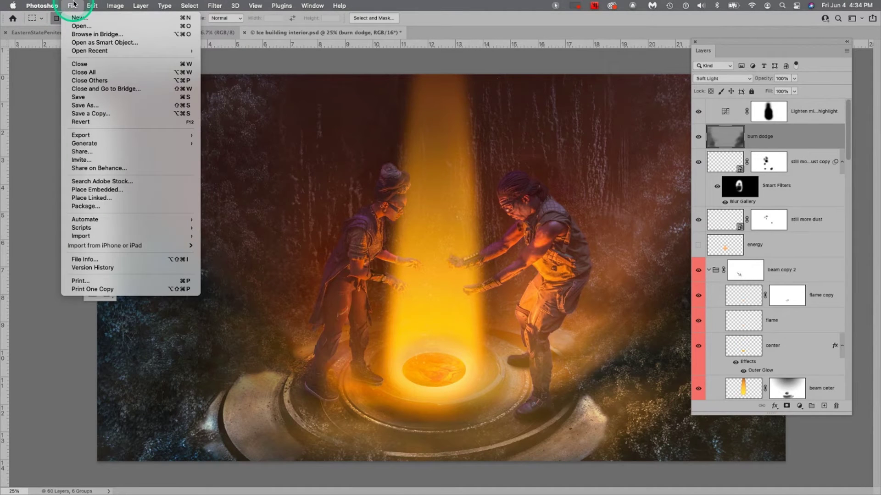
click(80, 26)
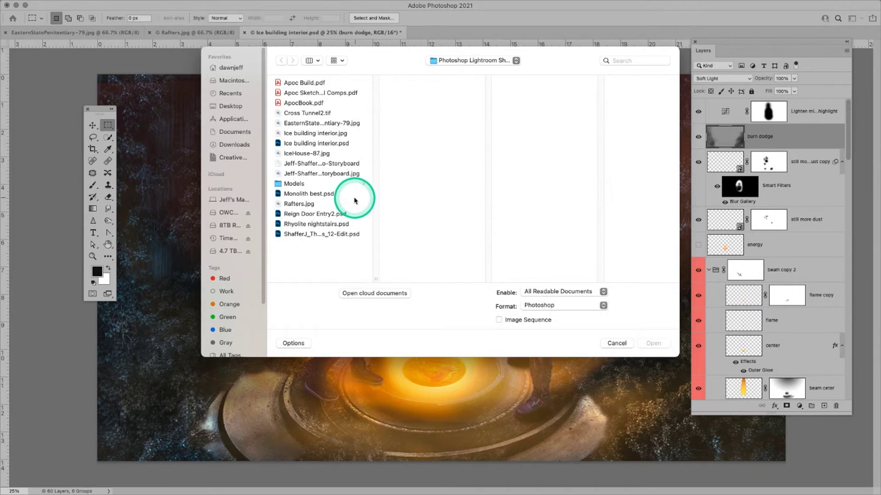
click(345, 183)
click(396, 82)
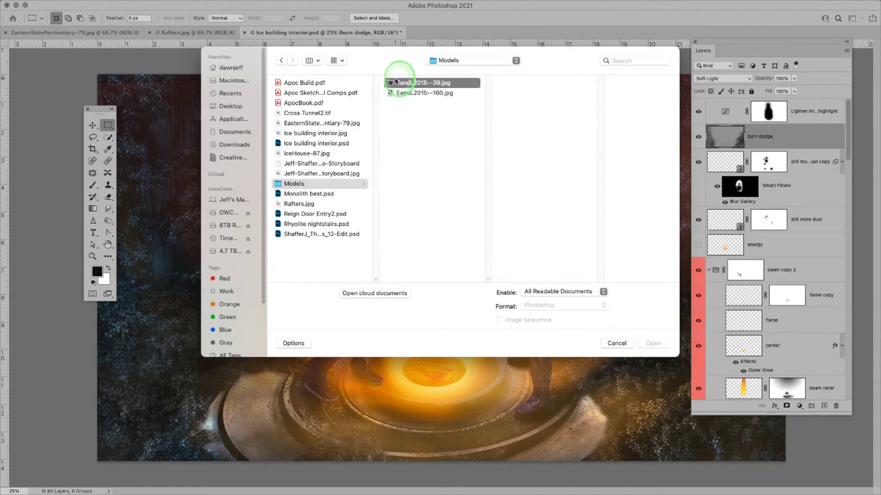
shift+click(404, 93)
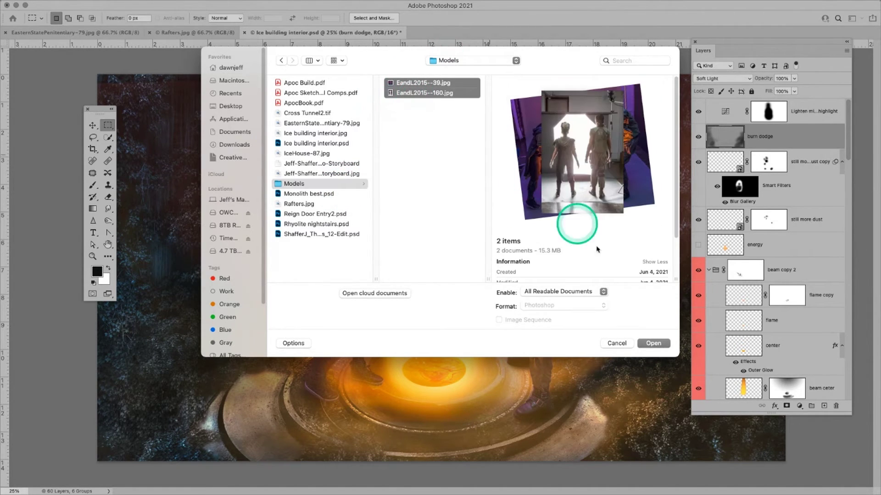
click(653, 343)
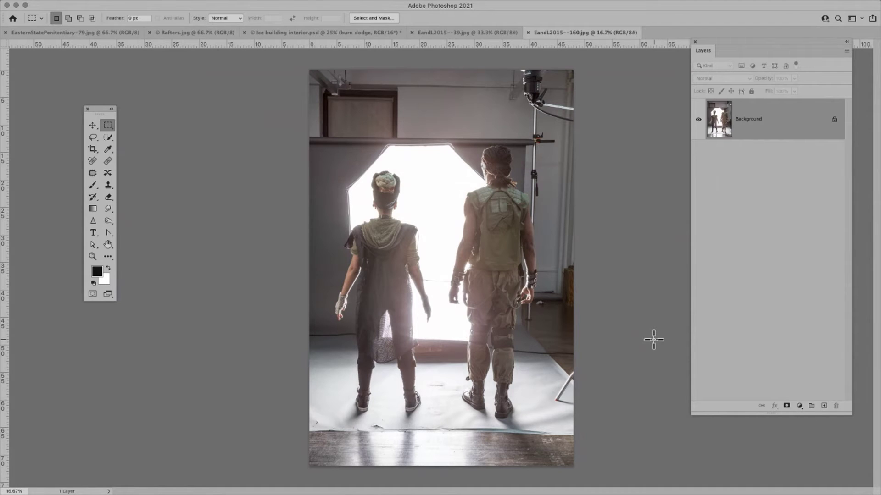
Examine the two model photos, EandL2015--160.jpg and EandL2015--39.jpg, and close both to return to the composite
click(448, 235)
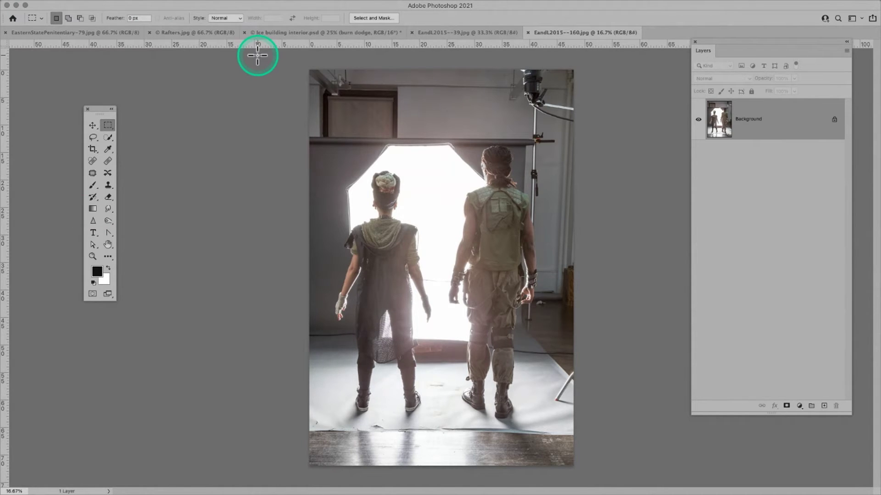
click(447, 33)
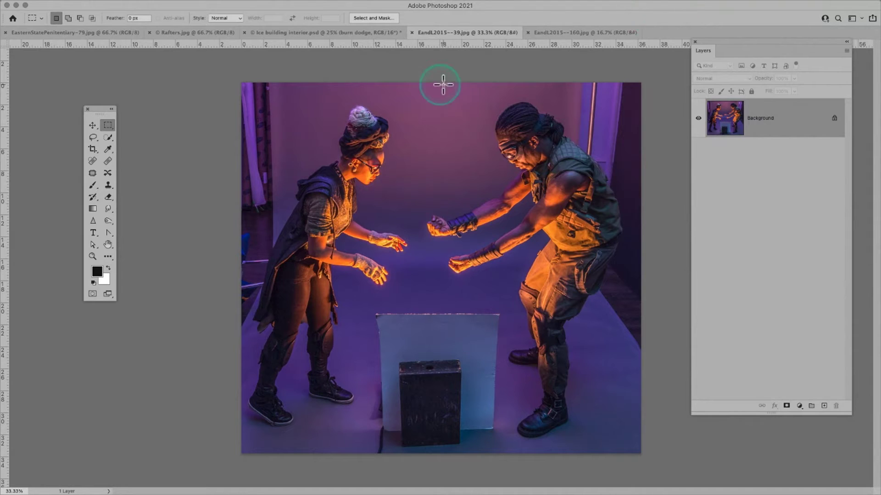
click(529, 33)
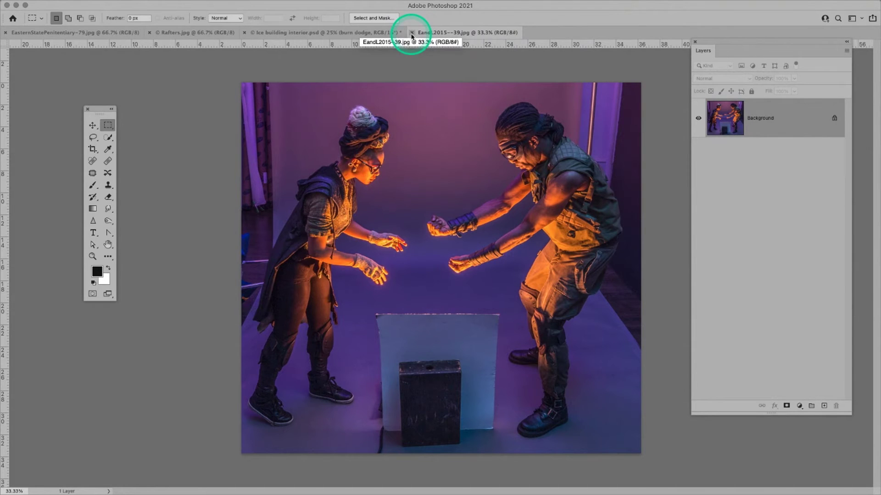
click(411, 36)
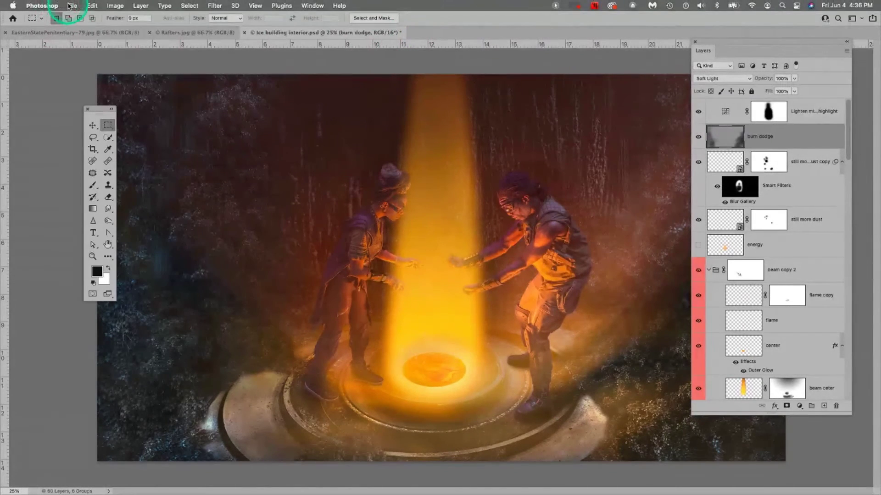
click(70, 5)
click(81, 26)
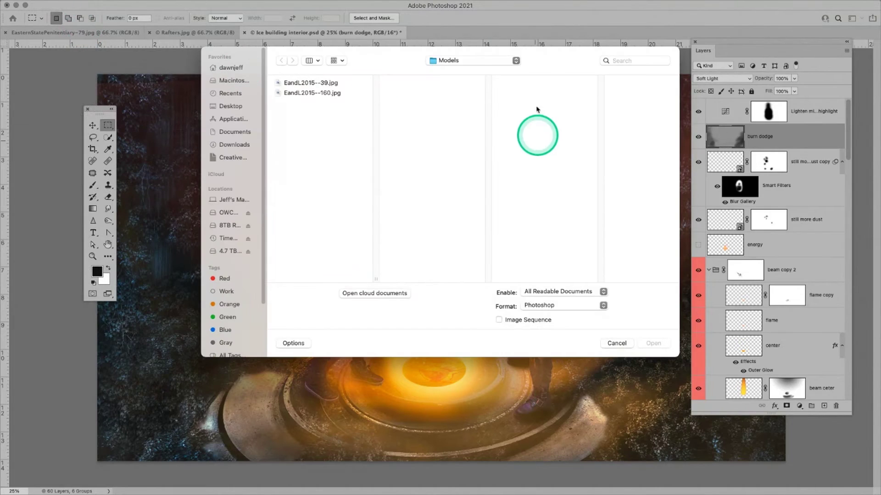
click(474, 64)
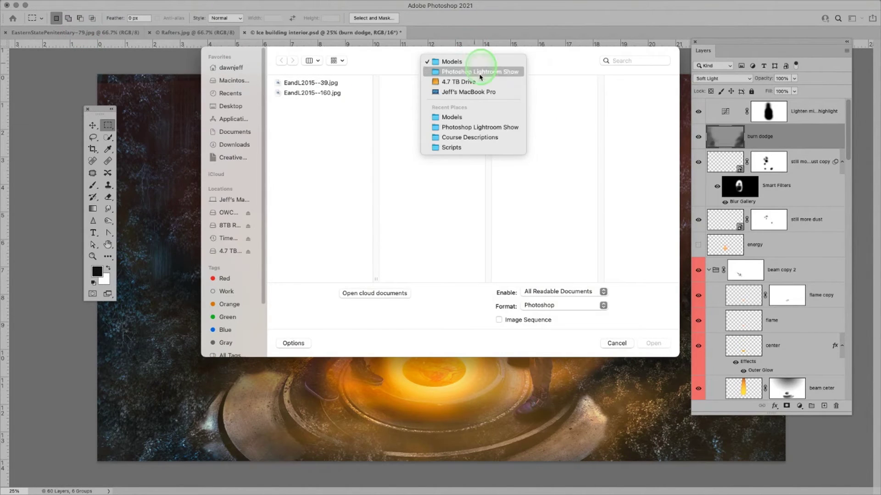
click(484, 72)
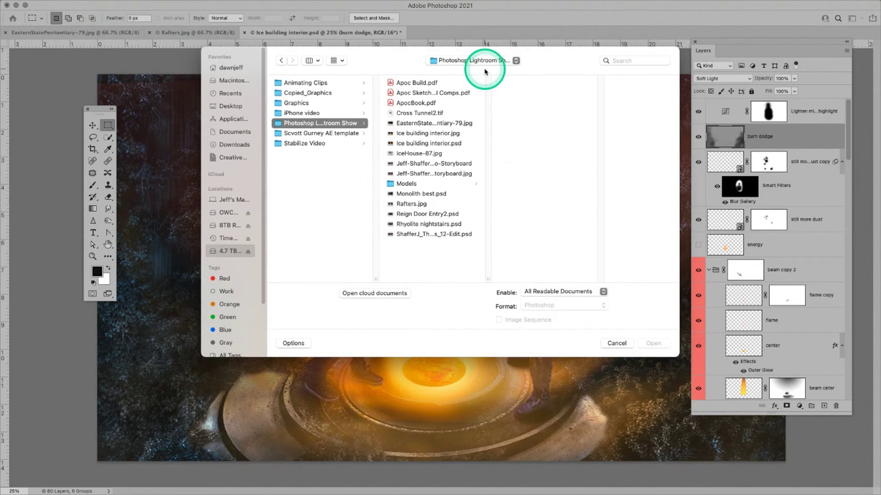
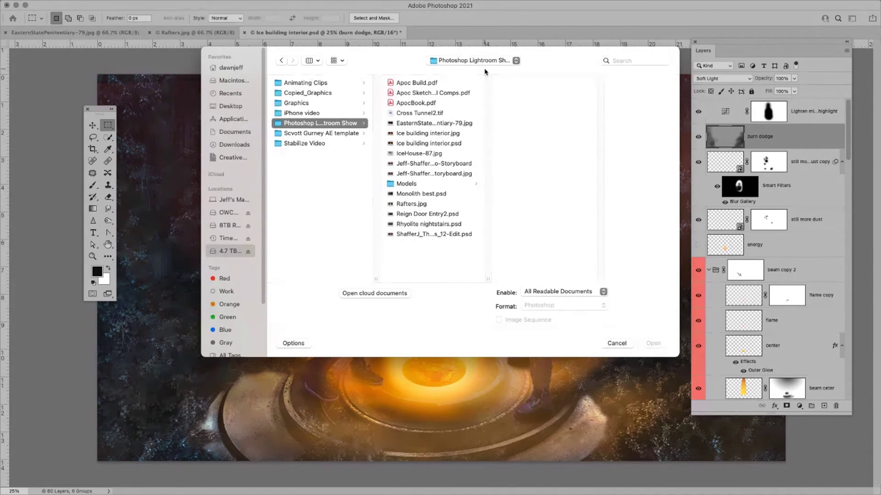
click(468, 132)
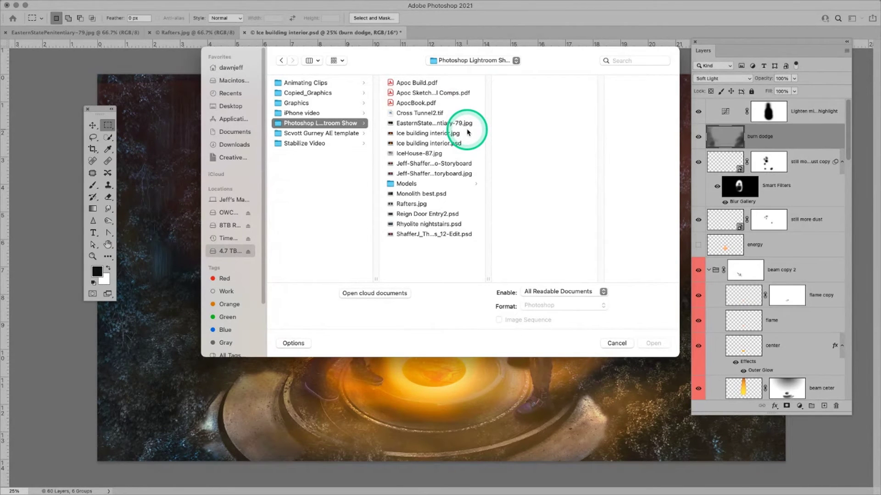
click(402, 160)
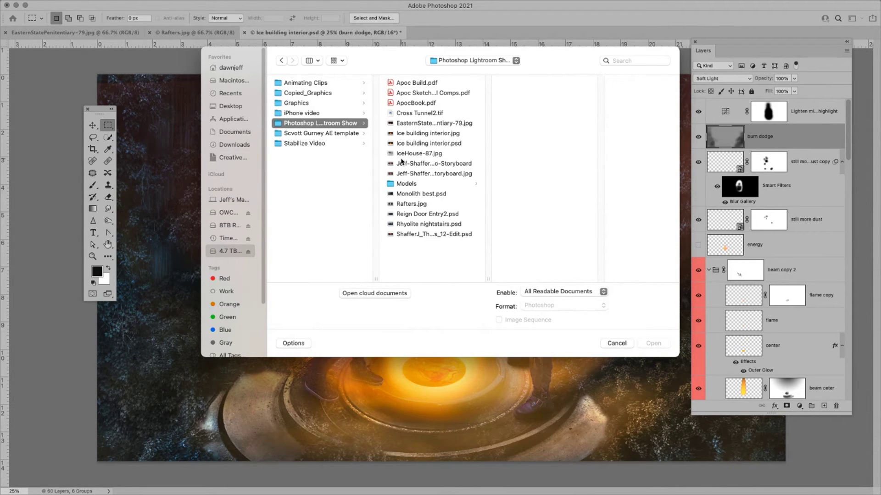
click(410, 155)
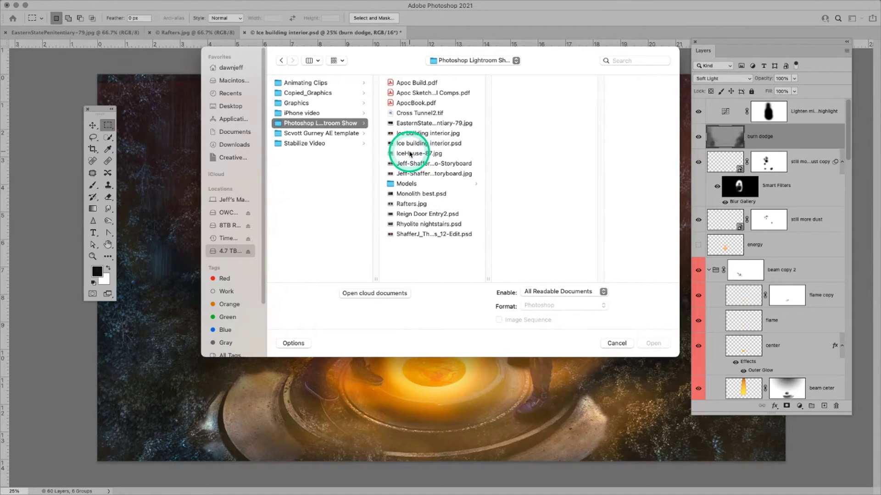
click(528, 185)
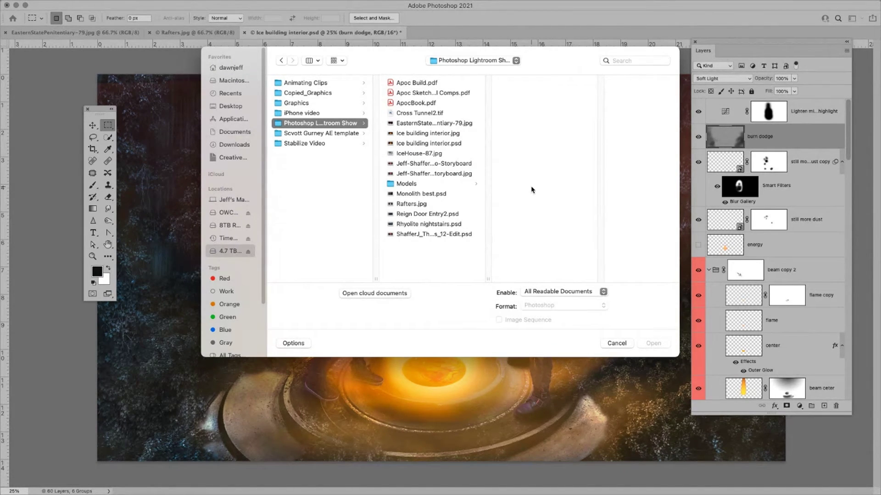
click(464, 114)
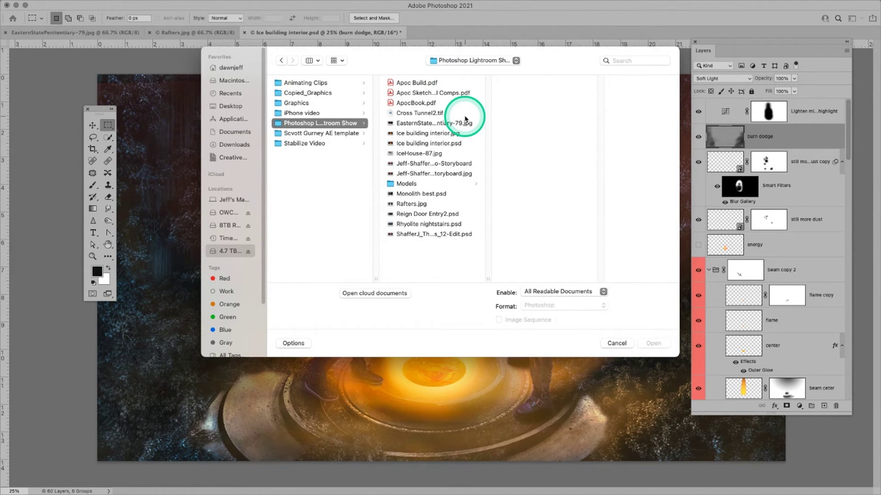
click(115, 128)
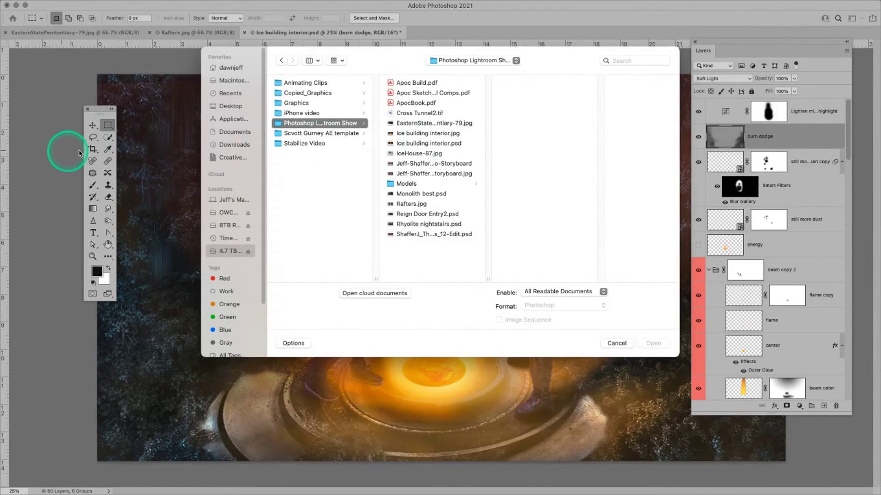
click(113, 129)
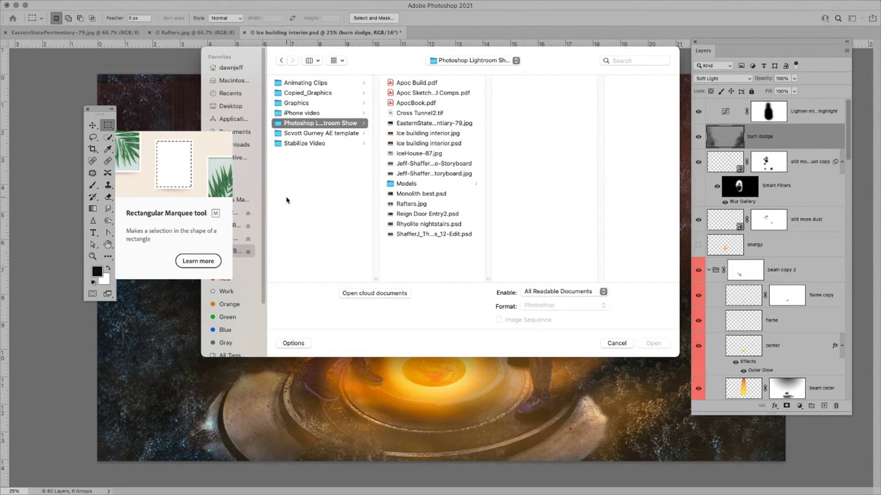
click(307, 205)
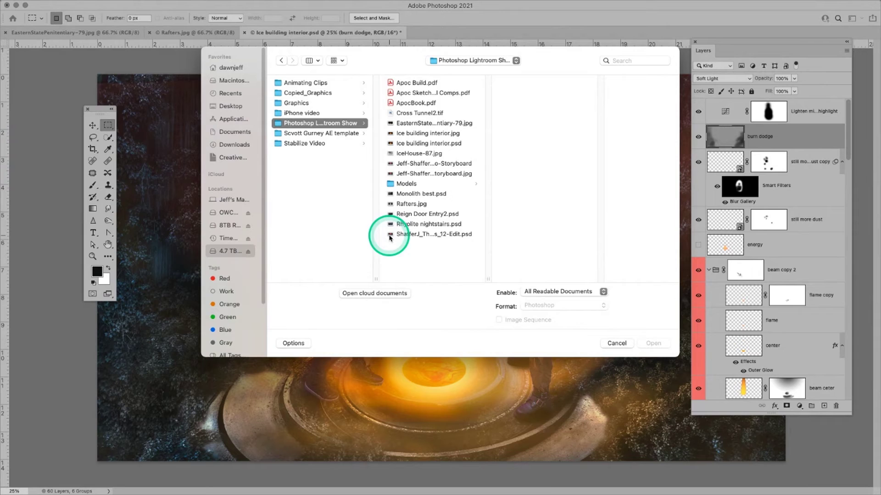
click(617, 344)
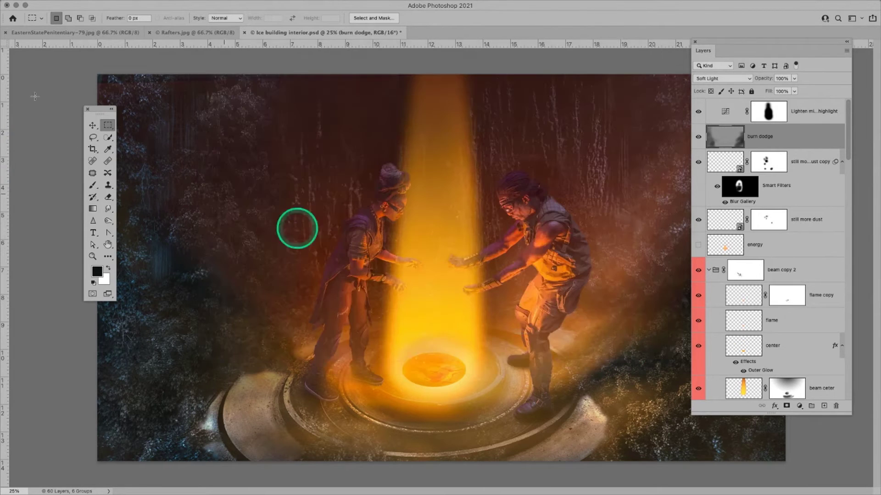
click(108, 137)
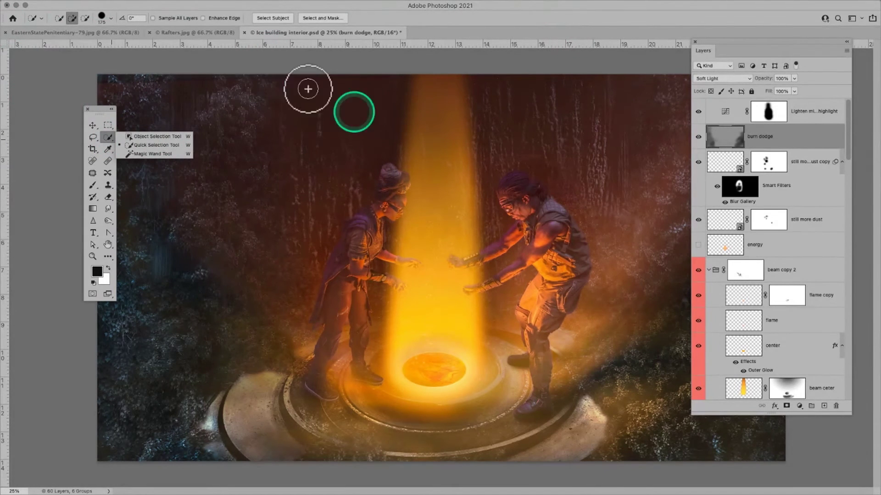
click(108, 125)
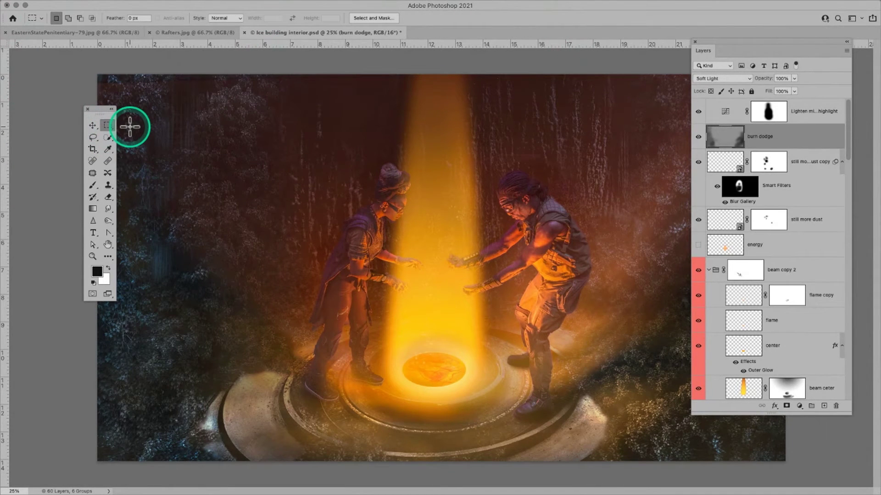
Open Reign Door Entry2.psd from the Photoshop Lightroom Show folder
mouse_move(71, 5)
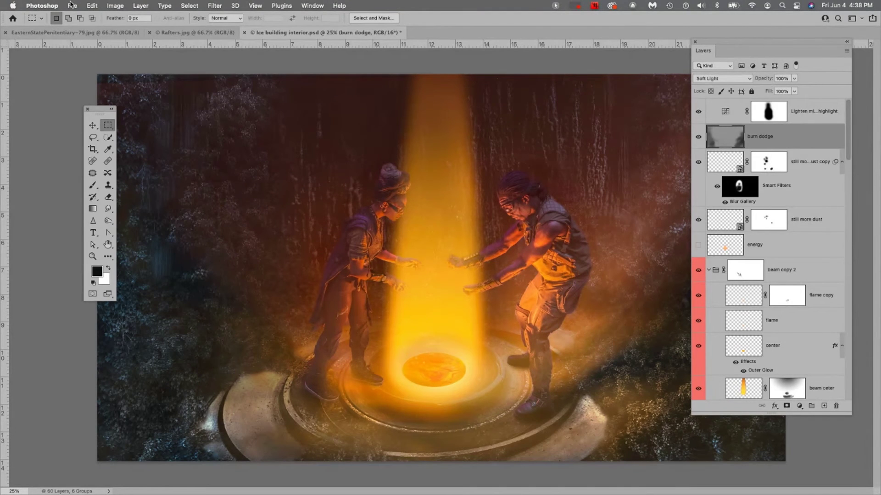
click(72, 5)
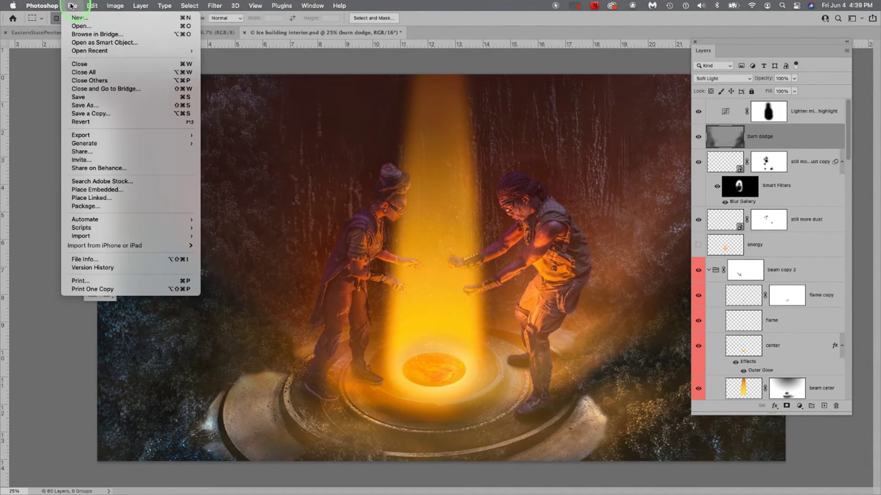
click(76, 26)
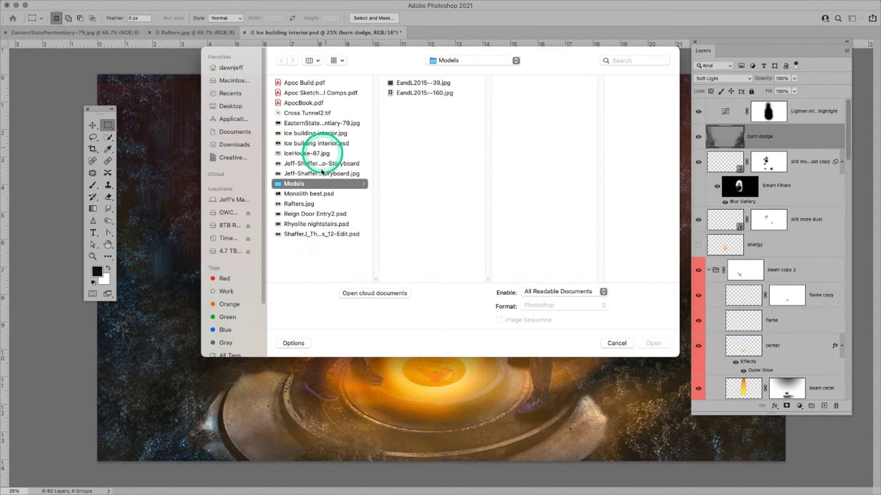
click(298, 214)
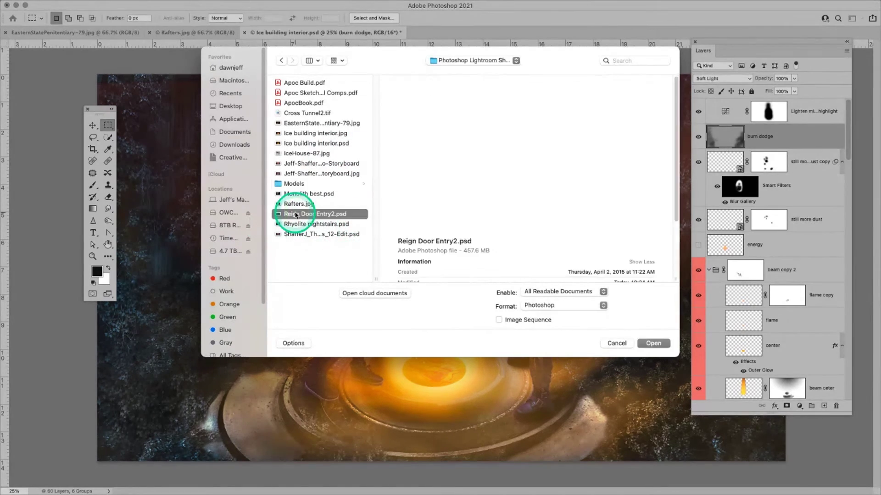
click(653, 343)
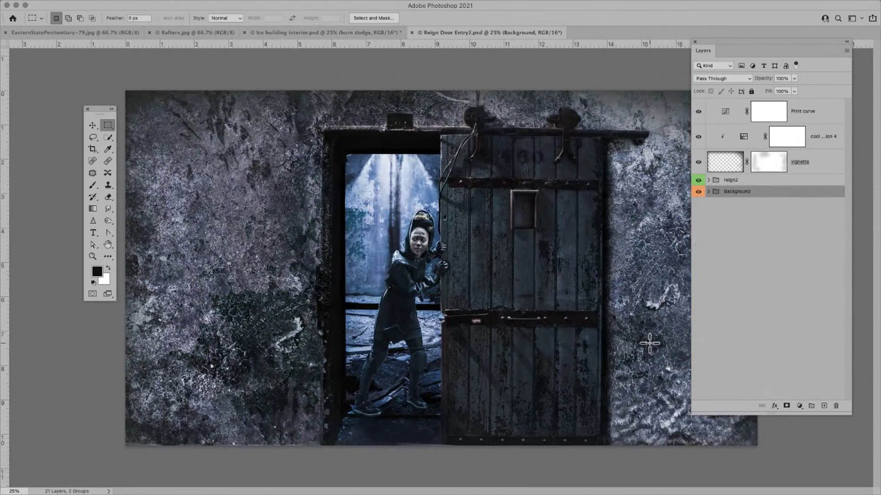
click(615, 358)
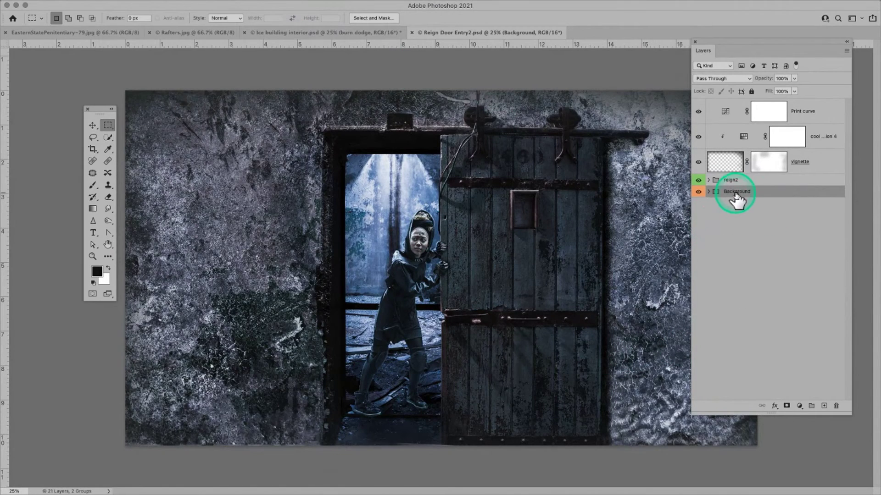
Expand the reign2 group and show the reign2 copy layer with the model's unmasked photo
click(707, 182)
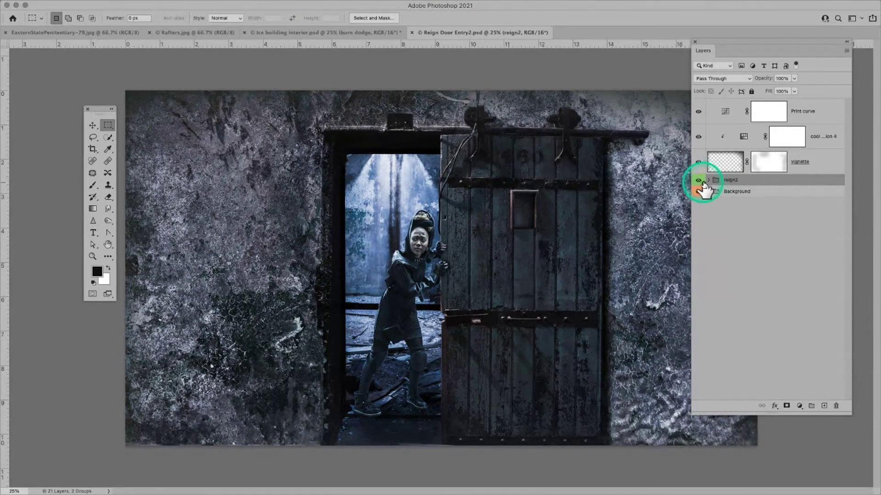
click(707, 181)
scroll(837, 331, down, 3)
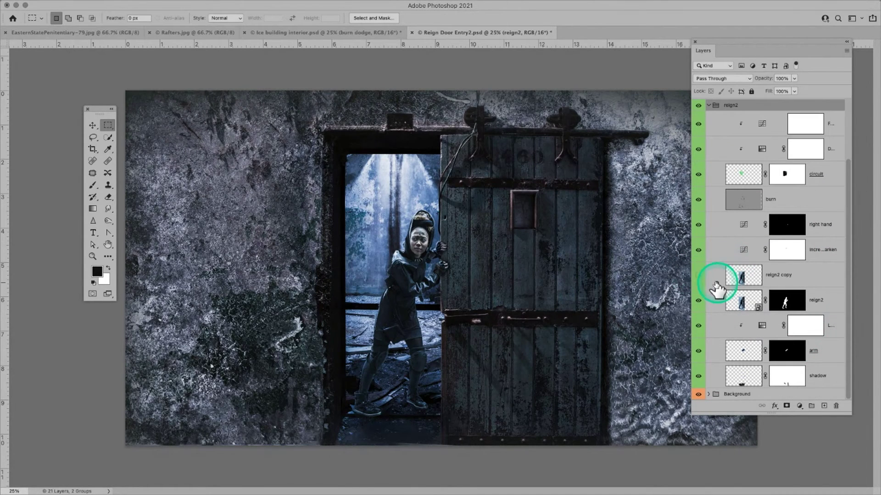
click(698, 275)
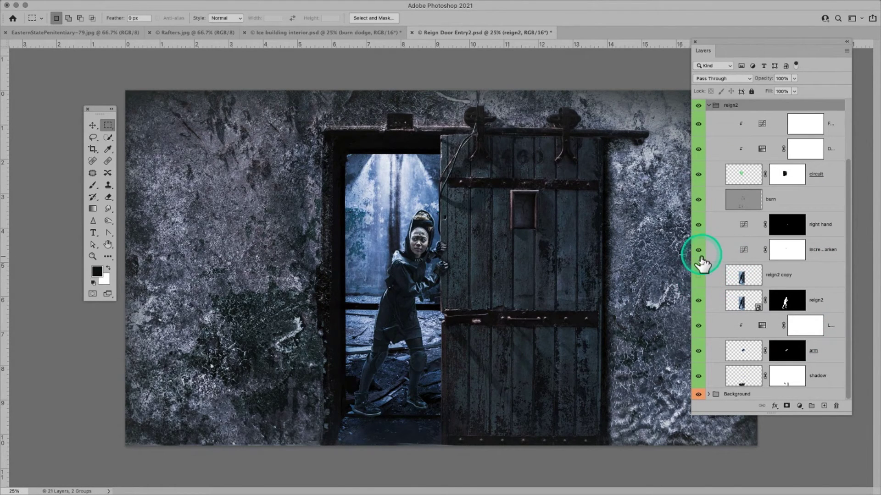
click(698, 275)
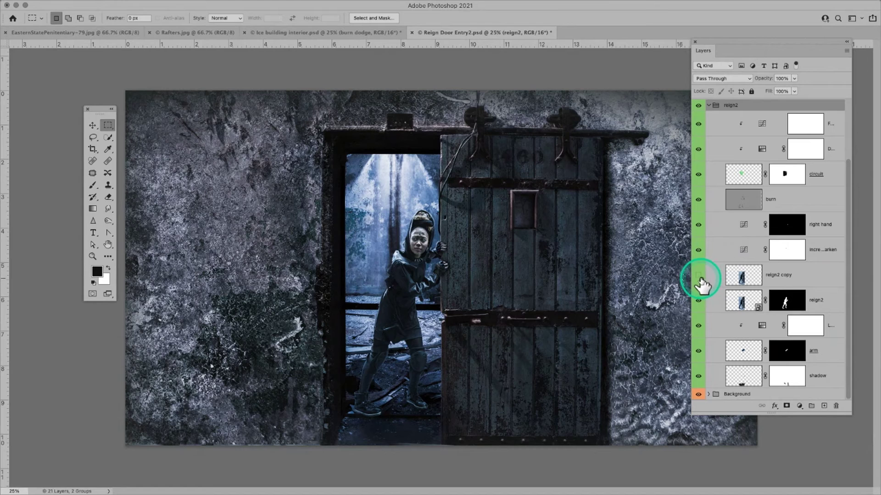
right_click(700, 278)
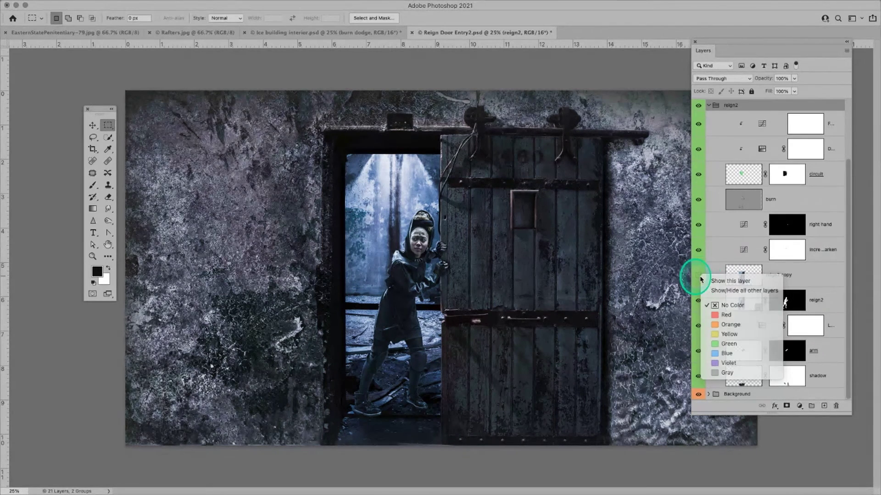
click(699, 276)
click(698, 275)
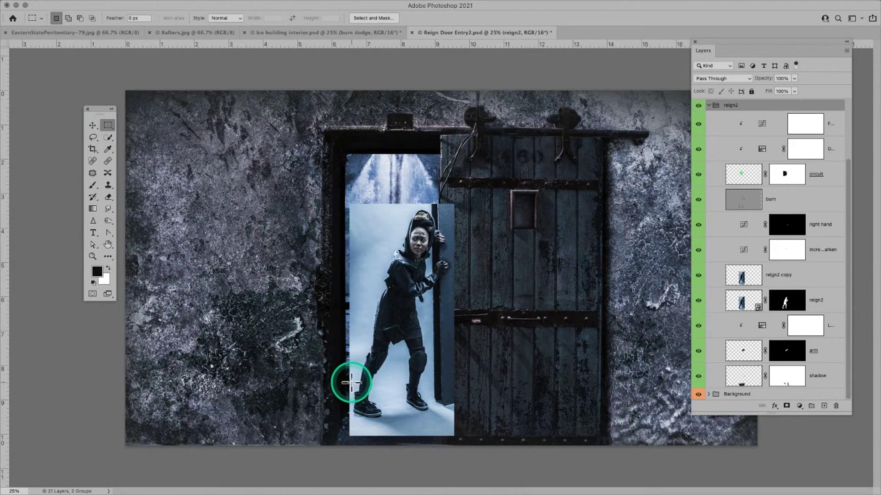
Select a rectangle across the model's feet and the studio floor, and copy that area of reign2 copy to a new layer
drag(351, 379, 454, 435)
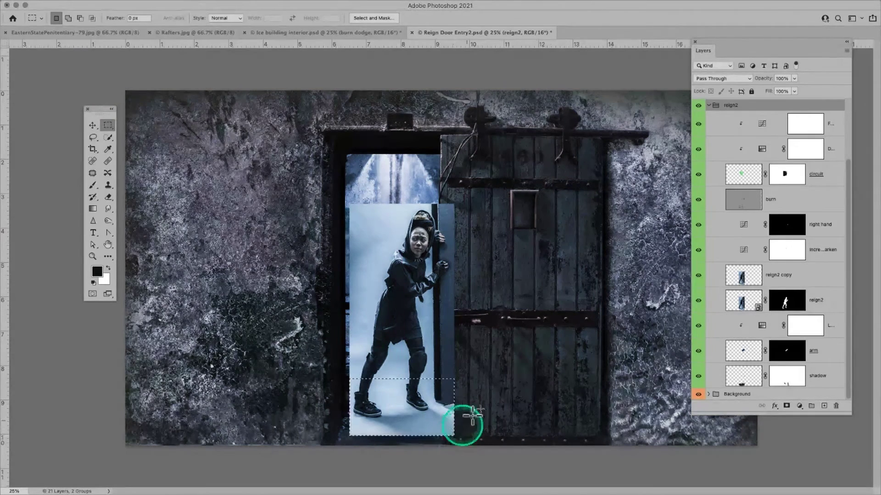
click(743, 276)
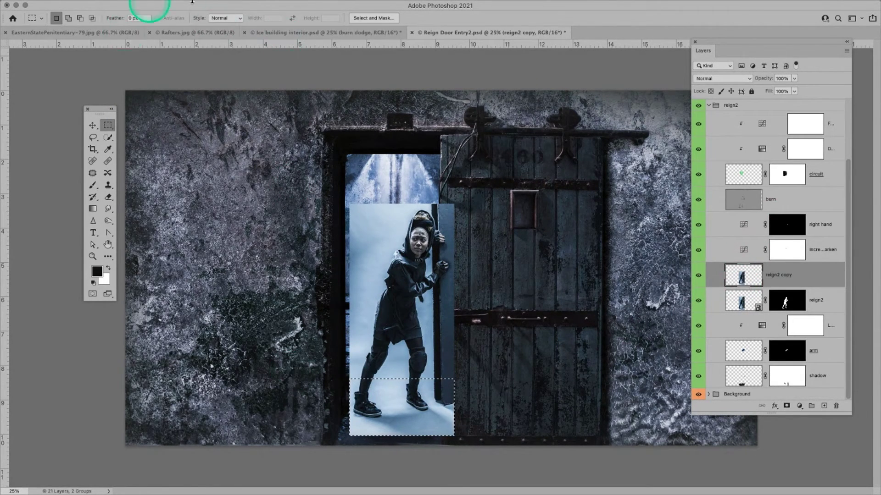
mouse_move(213, 6)
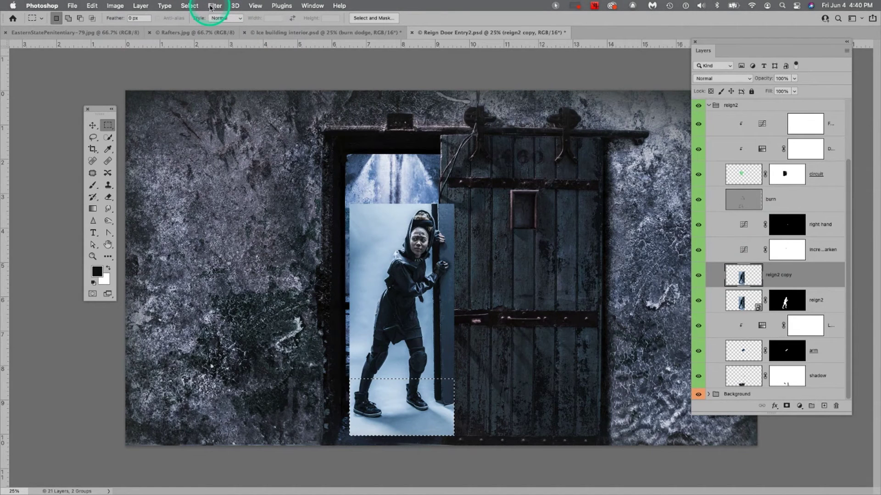
click(196, 5)
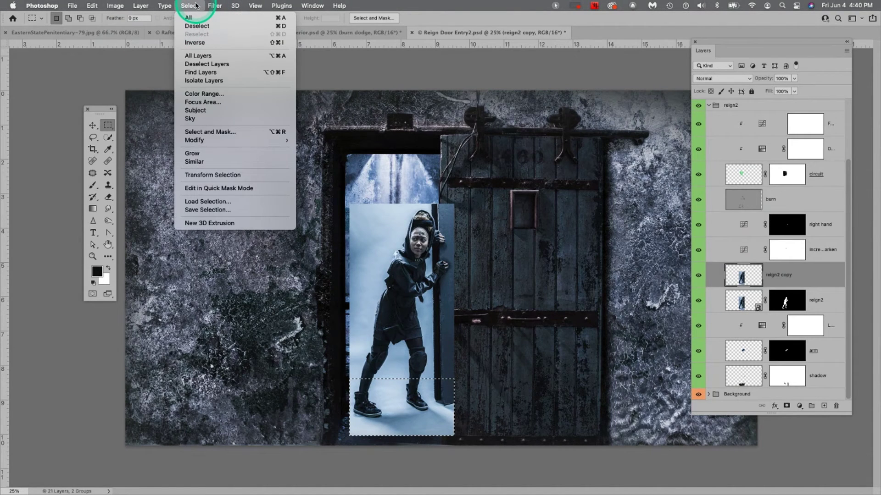
mouse_move(140, 5)
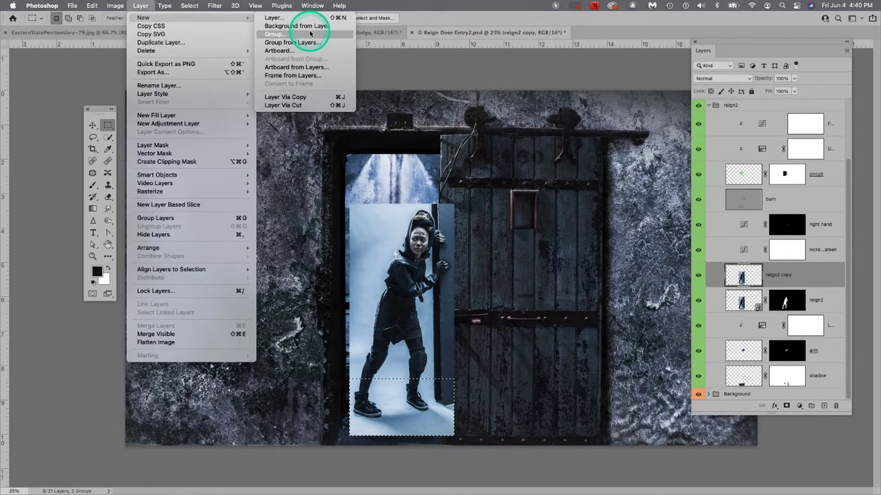
click(308, 101)
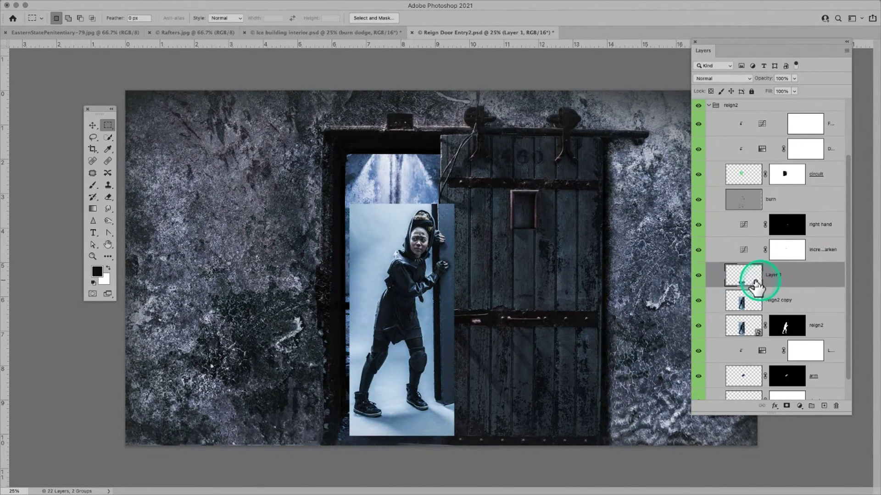
Preview the new feet layer off and on, and rename it "foot shadow"
click(698, 276)
click(698, 276)
drag(741, 301, 783, 274)
double_click(783, 274)
text(foot shadow)
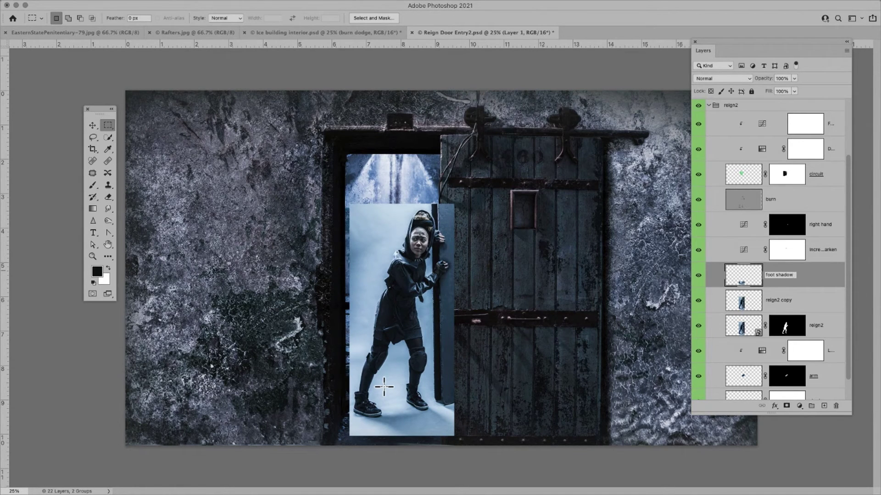
drag(593, 335, 618, 333)
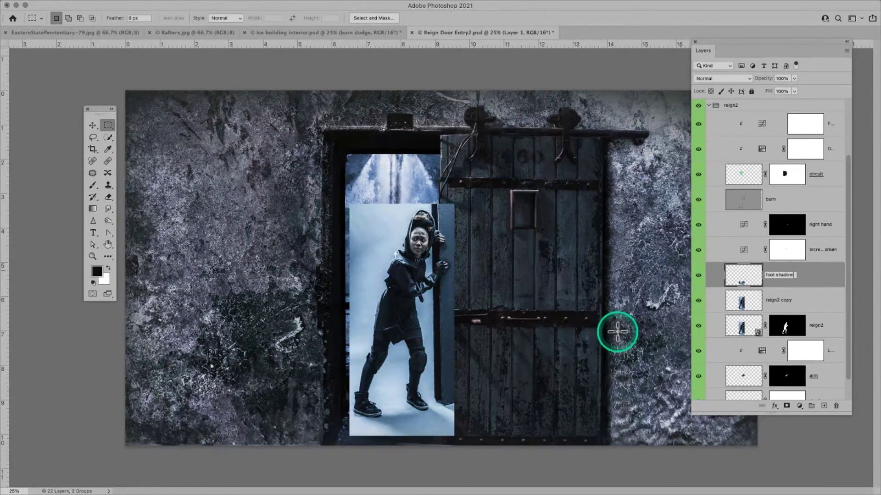
Finish naming the foot shadow layer and make it the active layer
key(Right)
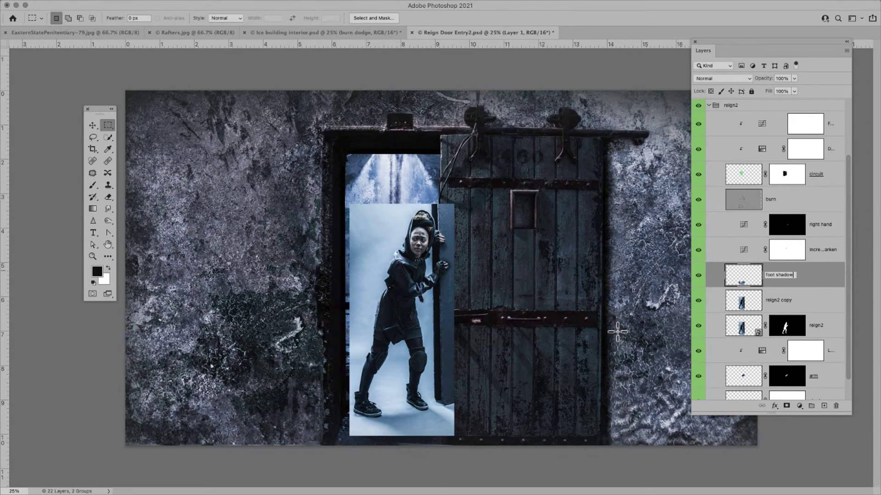
key(Right)
drag(814, 295, 731, 290)
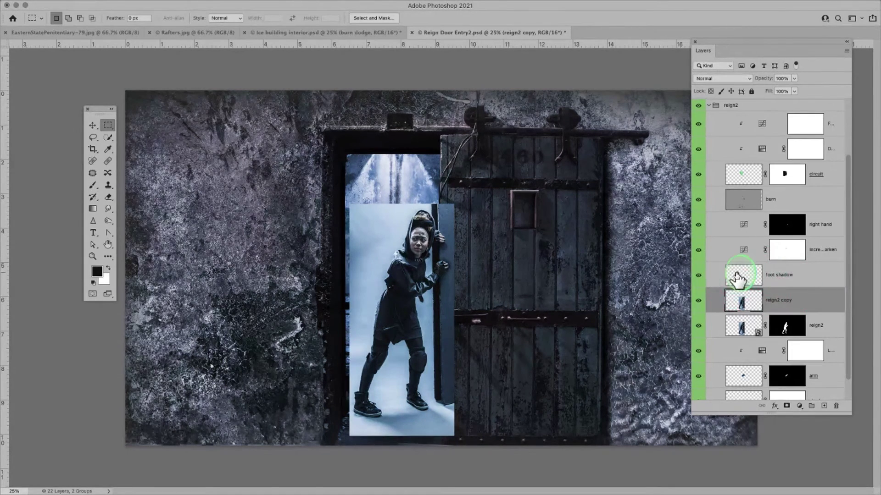
click(736, 278)
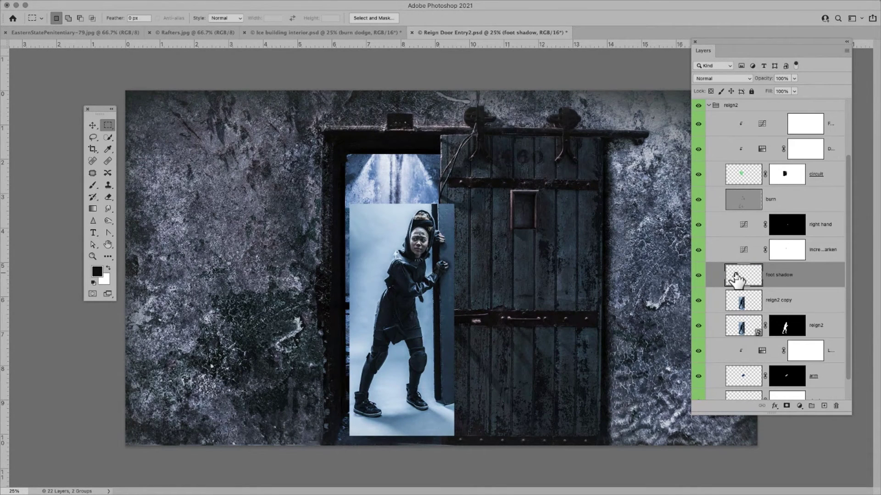
Isolate the reign2 layer, and show only reign2 copy and foot shadow along with it
click(698, 326)
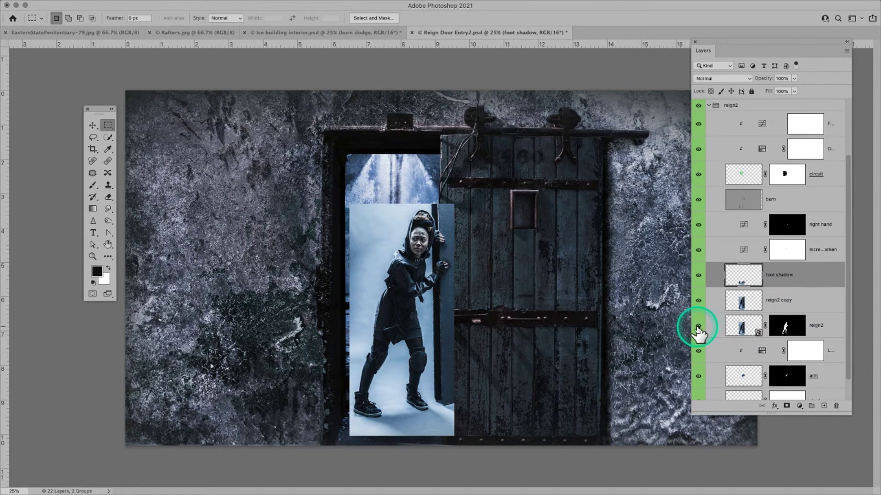
right_click(699, 327)
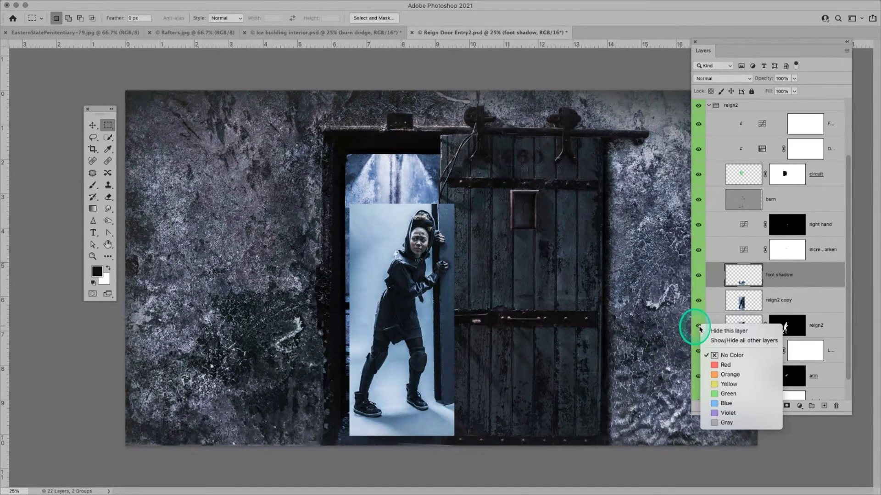
click(712, 340)
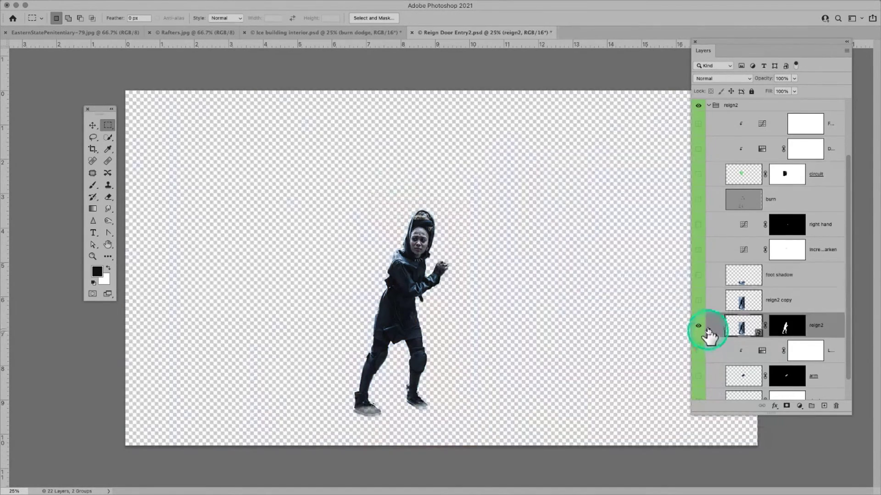
click(698, 301)
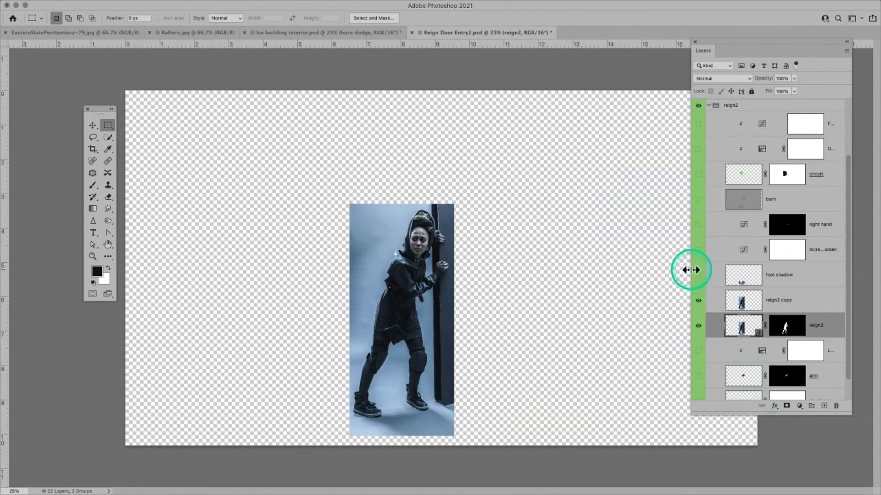
click(698, 276)
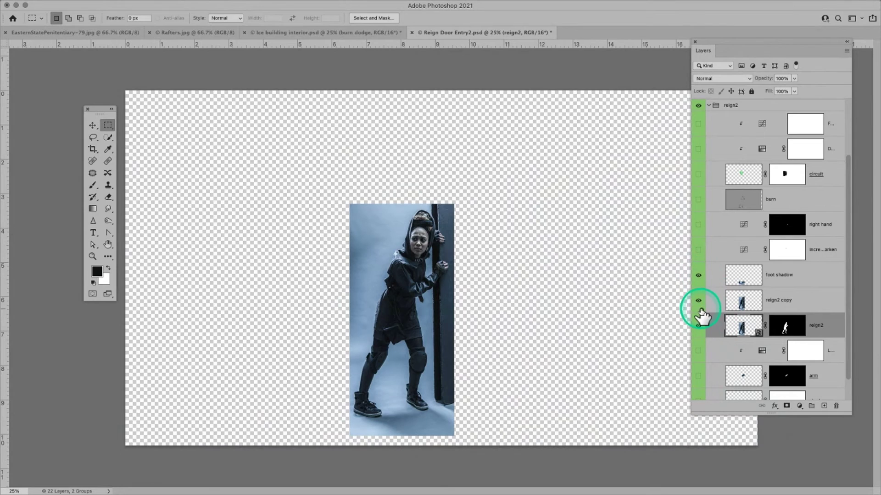
click(698, 276)
click(698, 276)
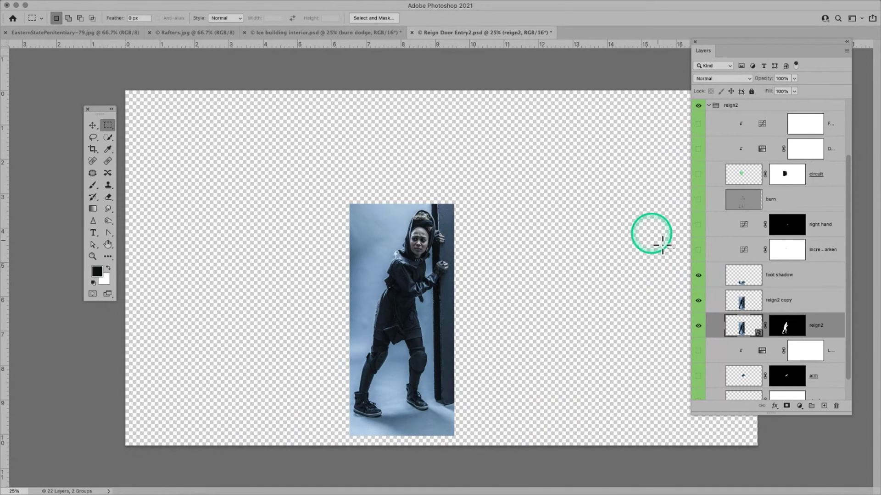
Set the foot shadow layer's blend mode to Multiply
click(715, 280)
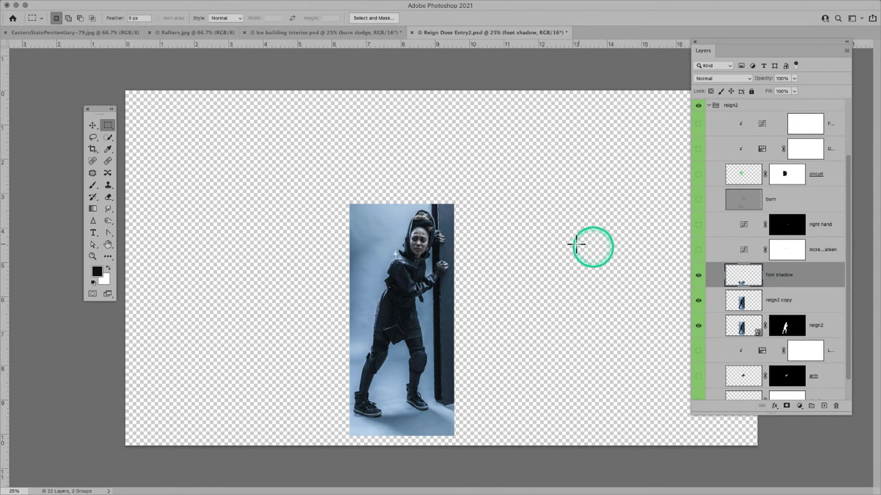
click(731, 78)
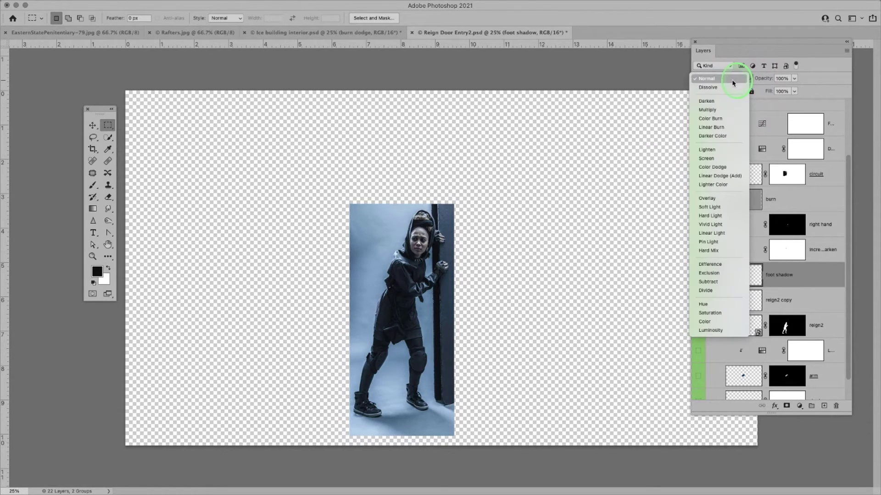
click(731, 111)
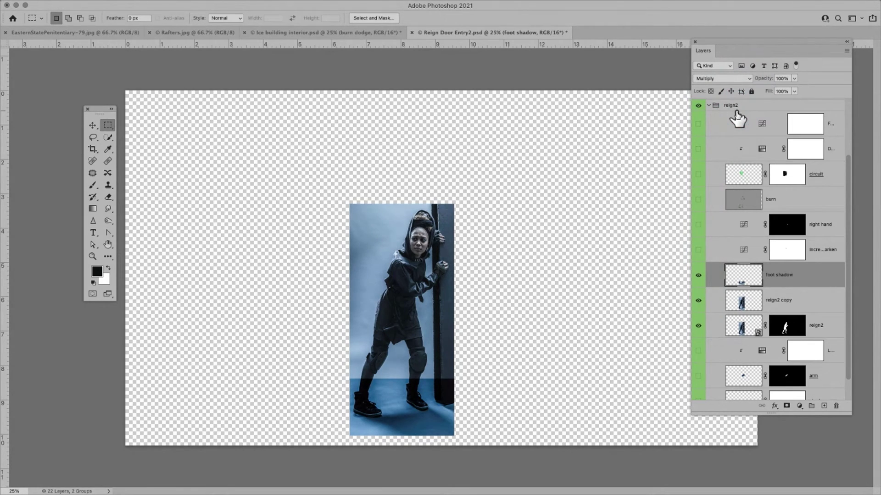
Hide the reign2 layer, and preview foot shadow alone by switching reign2 copy off and on
click(698, 300)
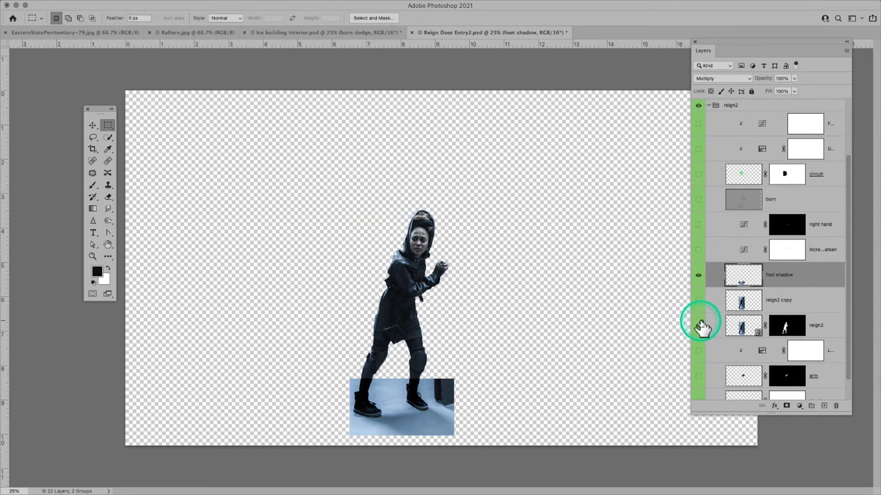
click(699, 326)
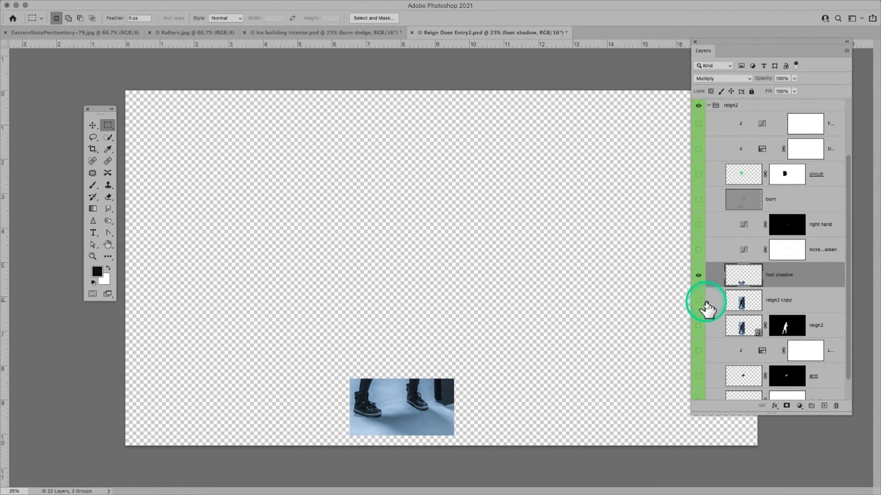
click(698, 301)
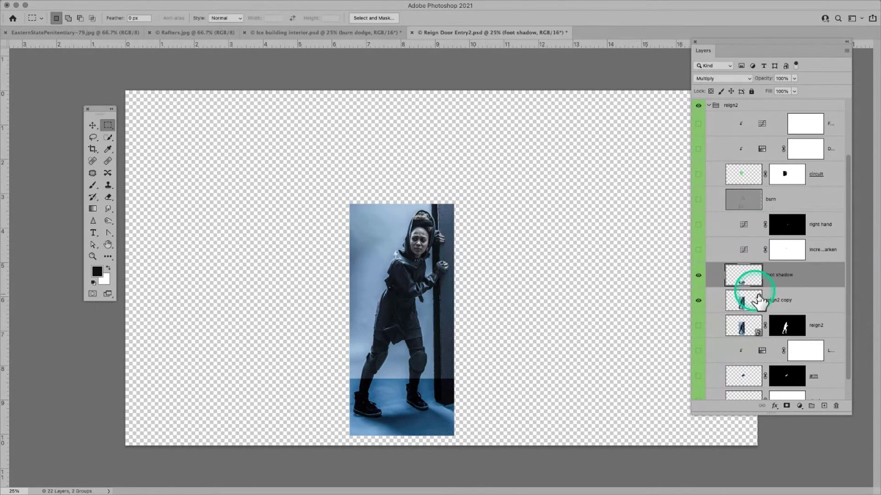
Add a layer mask to foot shadow and paint it black with a smaller brush over the background around the legs and shoes
click(787, 406)
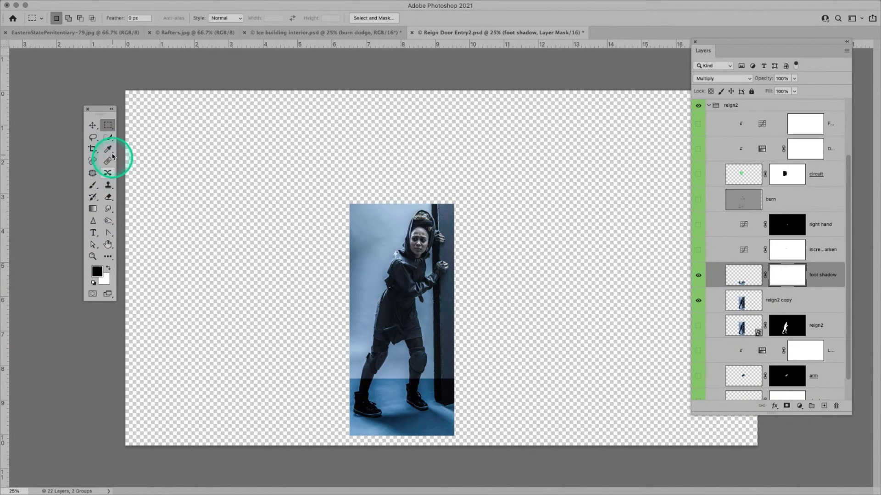
key(b)
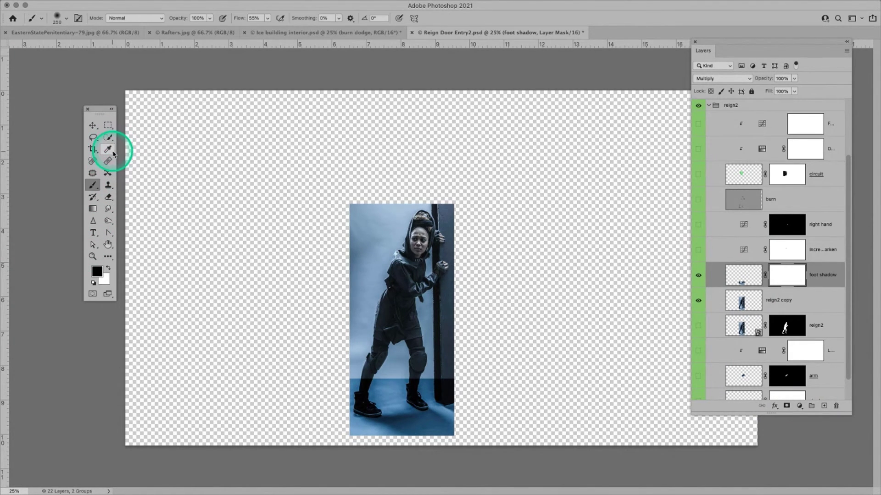
key(bracketleft)
key(bracketleft)
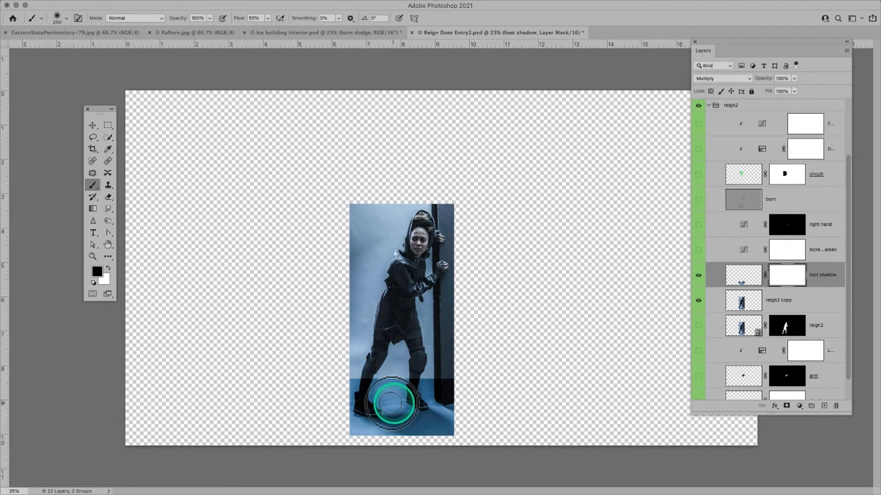
key(bracketleft)
key(bracketleft)
key(bracketleft)
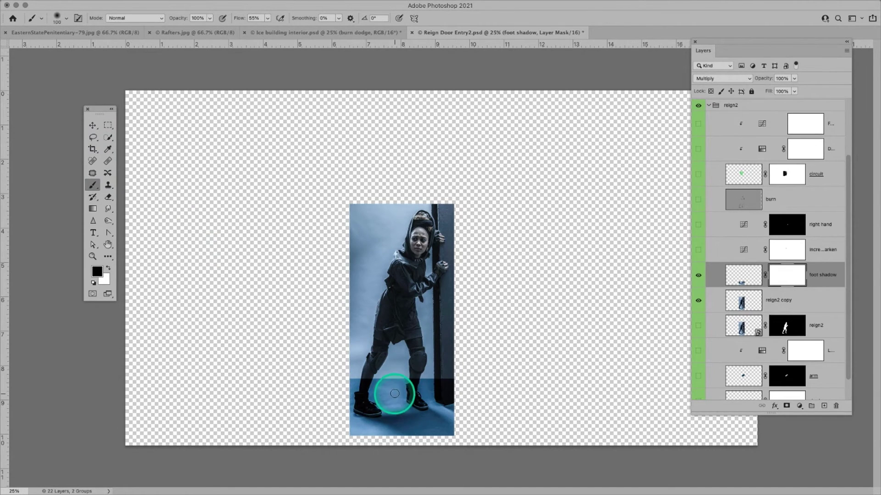
mouse_move(402, 382)
mouse_down()
mouse_move(386, 387)
mouse_move(373, 369)
mouse_move(353, 377)
mouse_move(361, 387)
mouse_move(417, 388)
mouse_move(360, 391)
mouse_move(365, 429)
mouse_move(368, 419)
mouse_move(389, 436)
mouse_move(354, 426)
mouse_up()
mouse_move(347, 395)
mouse_down()
mouse_move(377, 365)
mouse_move(385, 399)
mouse_move(407, 405)
mouse_move(396, 403)
mouse_move(448, 393)
mouse_move(456, 405)
mouse_move(431, 392)
mouse_move(447, 403)
mouse_up()
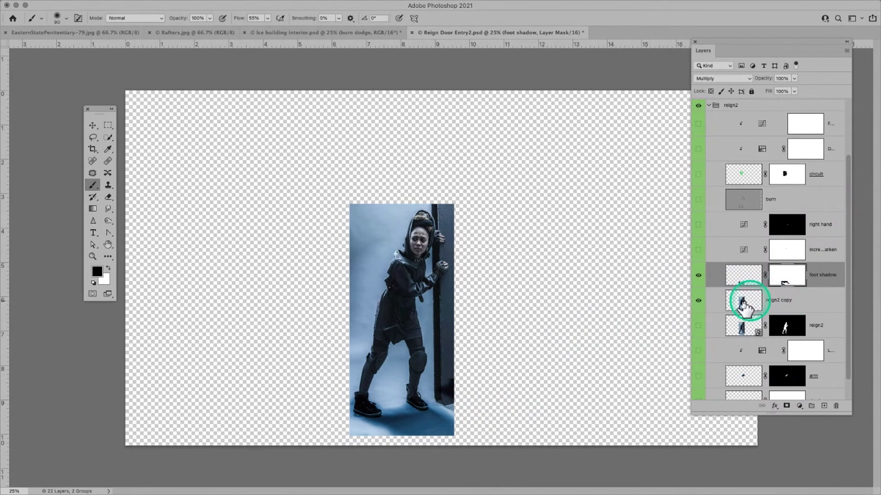
Show the masked reign2 layer and hide reign2 copy
drag(786, 320, 745, 303)
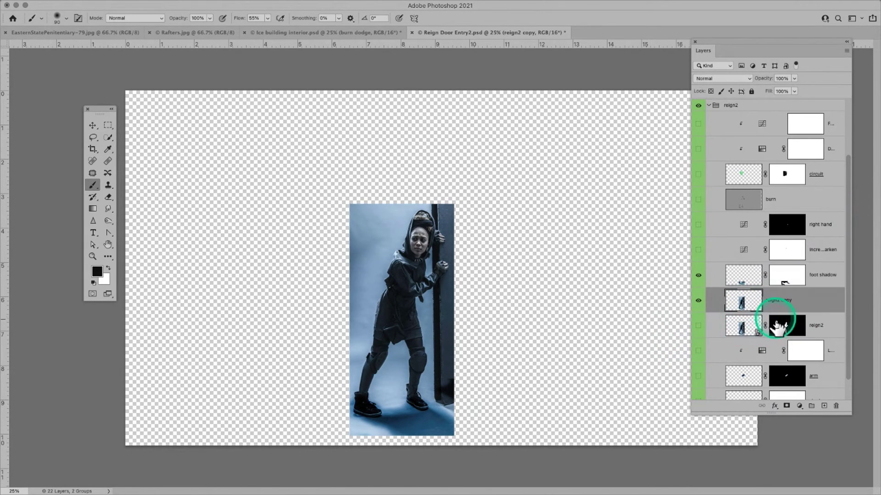
click(702, 327)
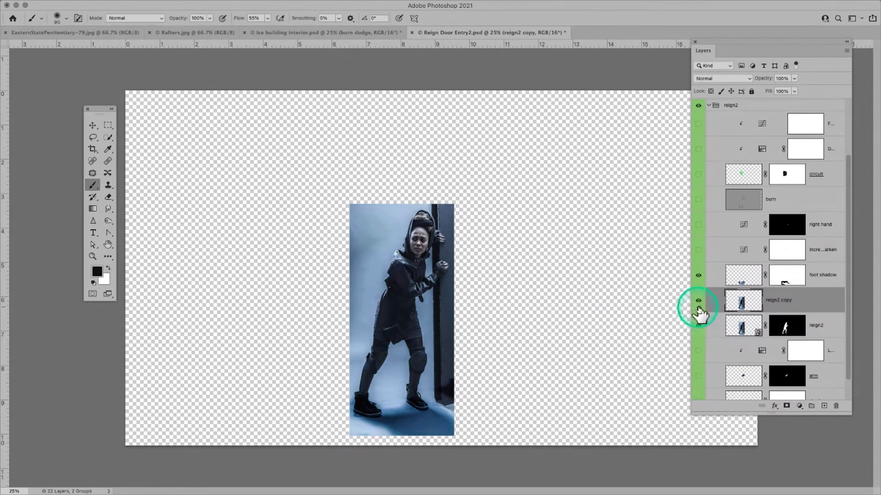
click(702, 301)
Paint black on the foot shadow mask over the leftover door piece and the outer floor edges around the shoes' shadow
click(439, 388)
click(770, 300)
click(737, 275)
click(448, 392)
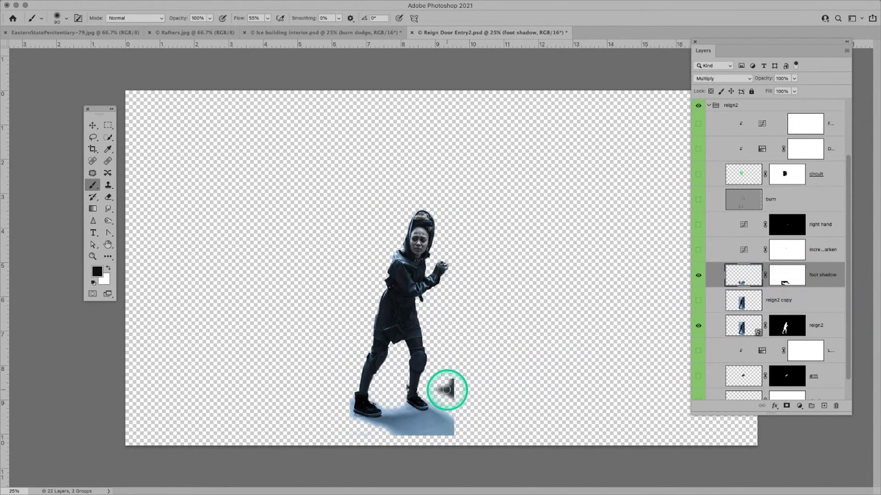
click(787, 279)
click(453, 388)
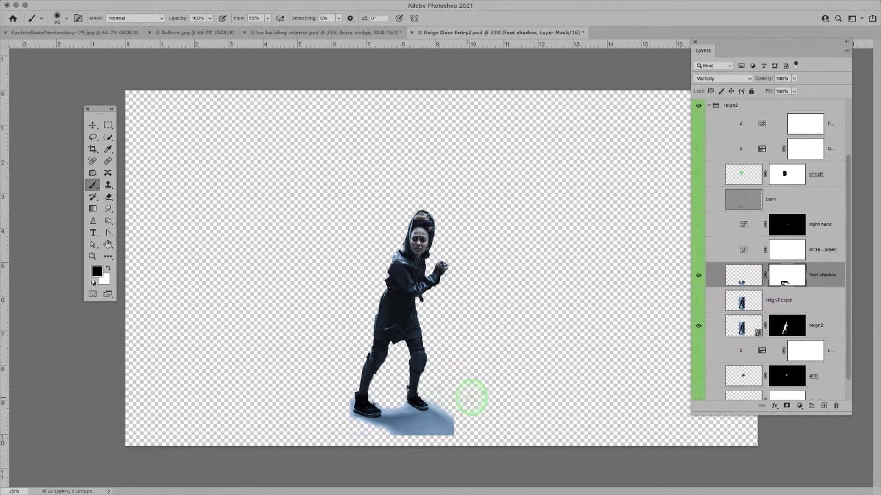
mouse_move(403, 407)
mouse_down()
mouse_move(411, 409)
mouse_move(349, 406)
mouse_up()
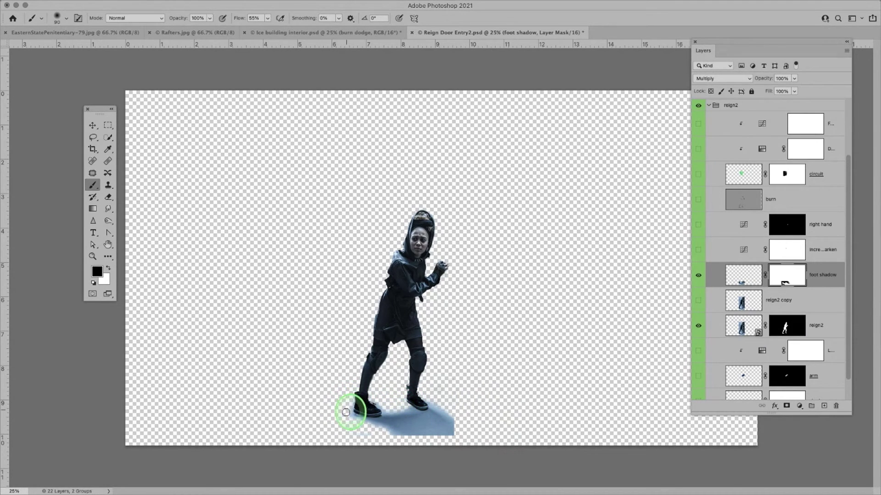
mouse_move(372, 426)
mouse_down()
mouse_move(392, 441)
mouse_move(381, 432)
mouse_move(457, 434)
mouse_up()
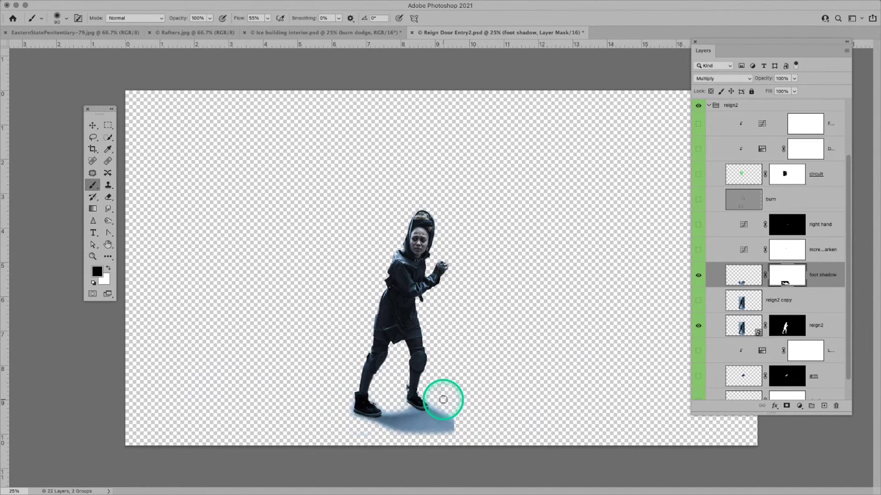
click(512, 361)
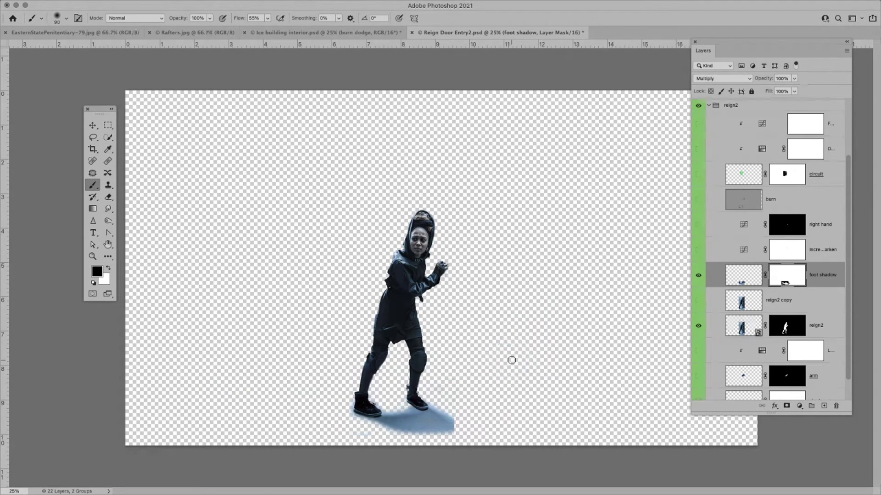
mouse_move(472, 299)
mouse_down()
mouse_move(311, 373)
mouse_move(376, 413)
mouse_move(364, 408)
mouse_move(484, 394)
mouse_up()
mouse_move(324, 399)
mouse_down()
mouse_move(348, 389)
mouse_move(360, 395)
mouse_move(354, 405)
mouse_move(490, 395)
mouse_move(485, 407)
mouse_move(438, 403)
mouse_move(463, 414)
mouse_move(590, 414)
mouse_move(513, 443)
mouse_move(417, 447)
mouse_up()
mouse_move(347, 296)
mouse_down()
mouse_move(408, 314)
mouse_move(359, 369)
mouse_move(712, 360)
mouse_up()
click(739, 282)
click(742, 277)
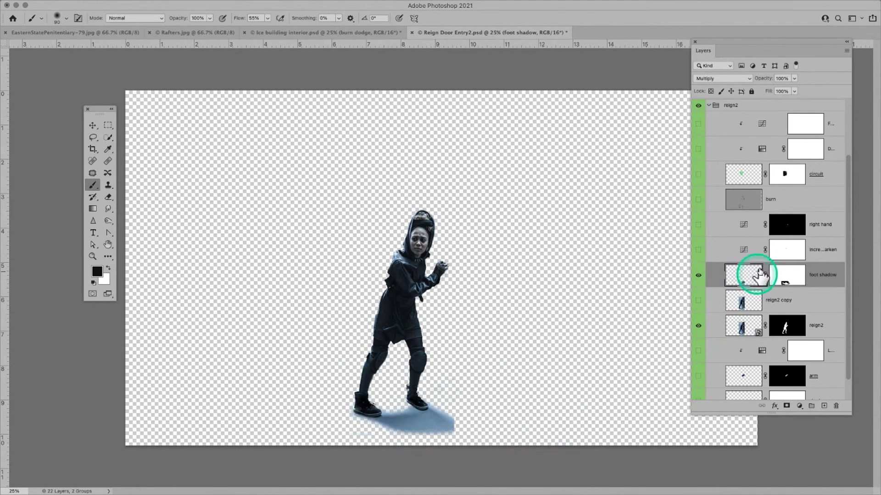
Show the darkening curves layer above foot shadow, plus the arm layer and its clipped Left hand adjustment
click(698, 250)
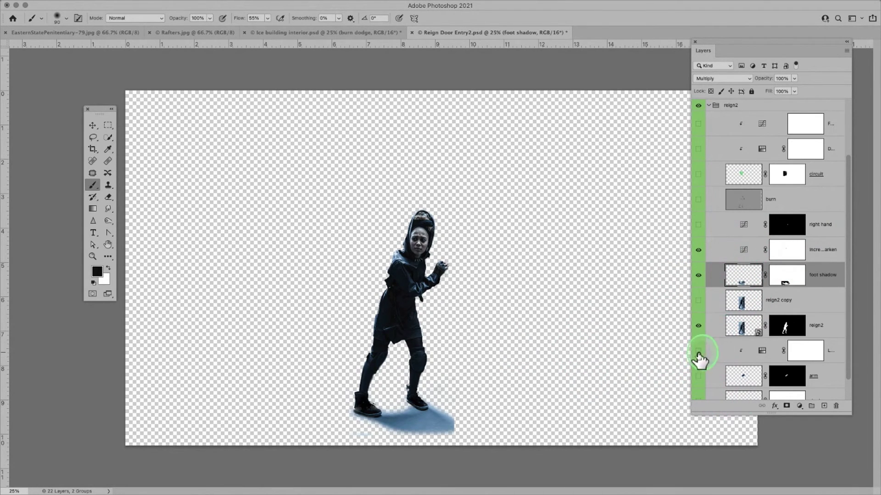
scroll(699, 404, down, 1)
drag(698, 337, 698, 362)
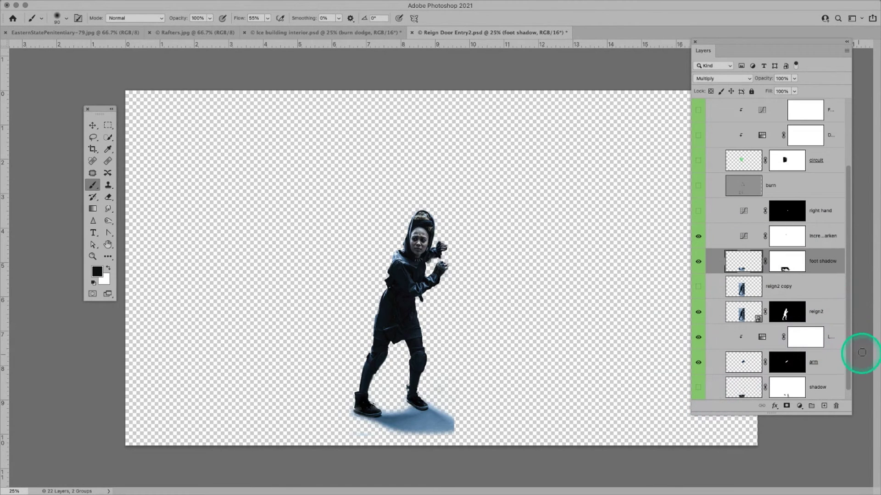
Delete the arm layer, and restore Reign Door Entry2.psd to its saved state
click(842, 362)
key(Delete)
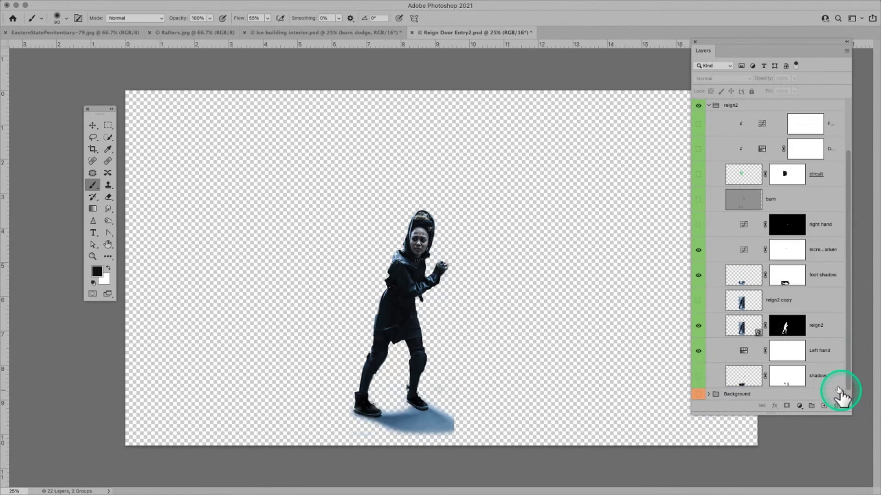
click(698, 376)
click(786, 299)
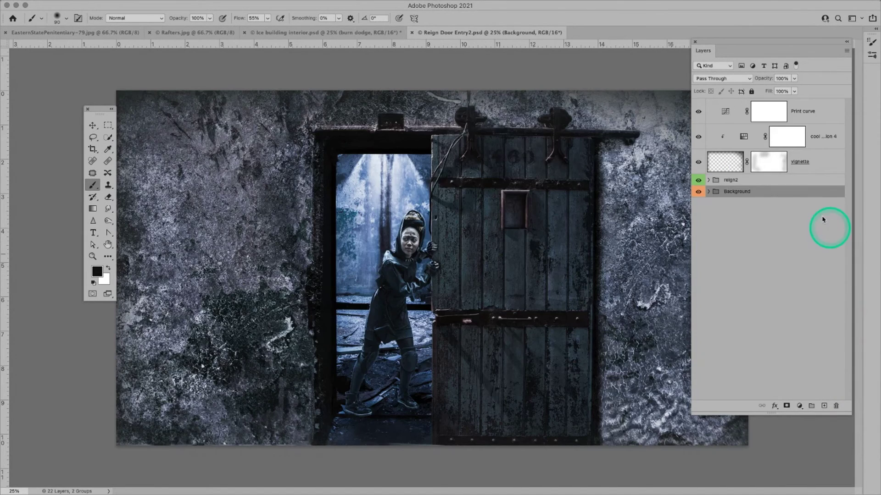
Select the Print curve layer's mask and preview the adjustment off and on
click(771, 113)
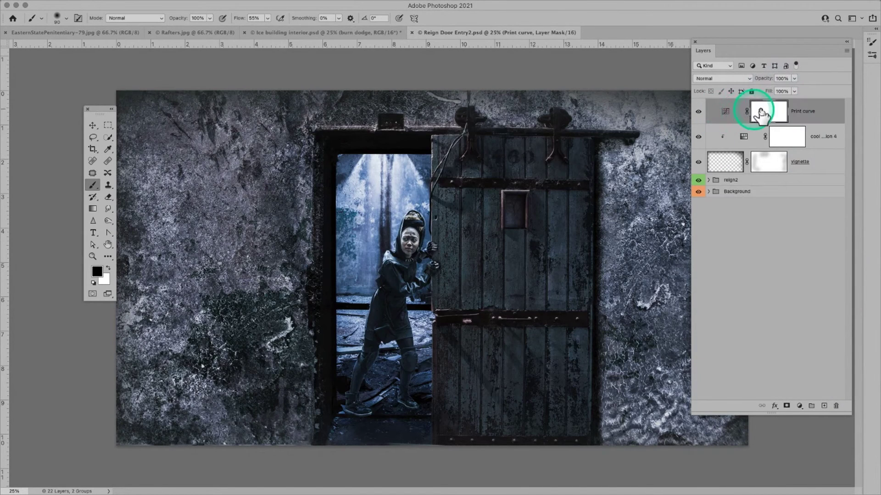
click(699, 113)
click(698, 112)
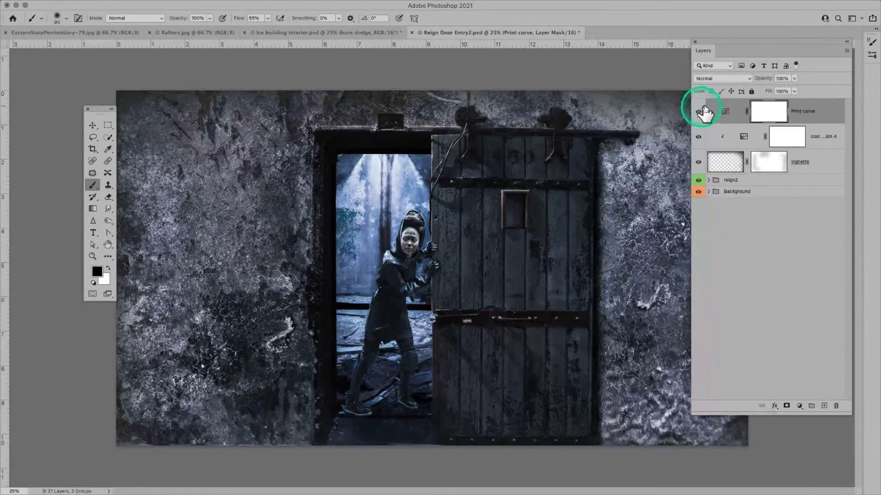
click(766, 107)
drag(766, 109, 744, 117)
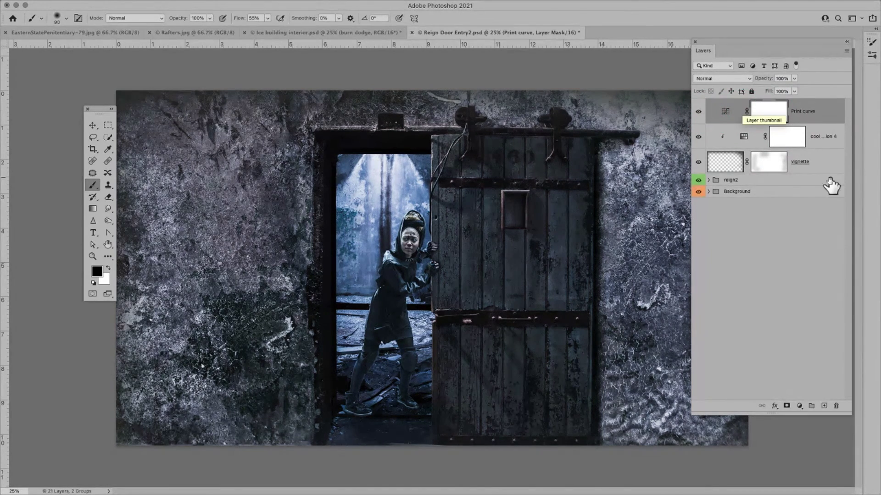
Expand the Background group and hide all of its layers above the Door photo
click(718, 195)
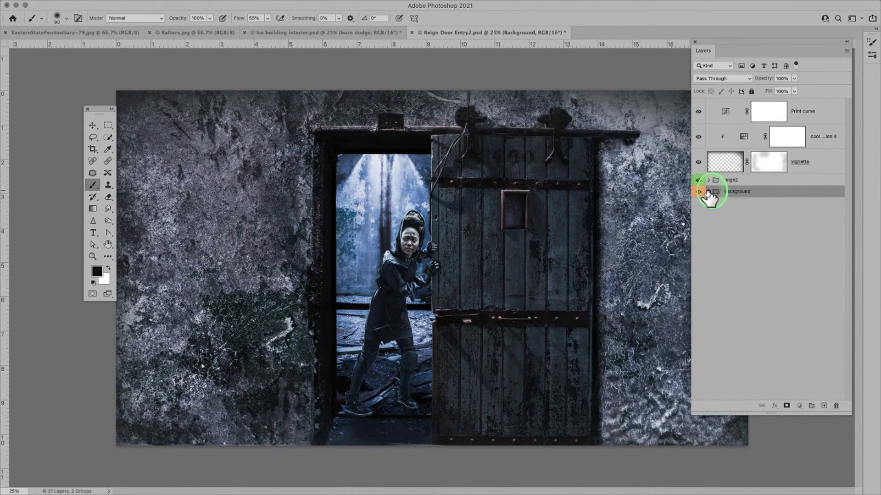
click(709, 191)
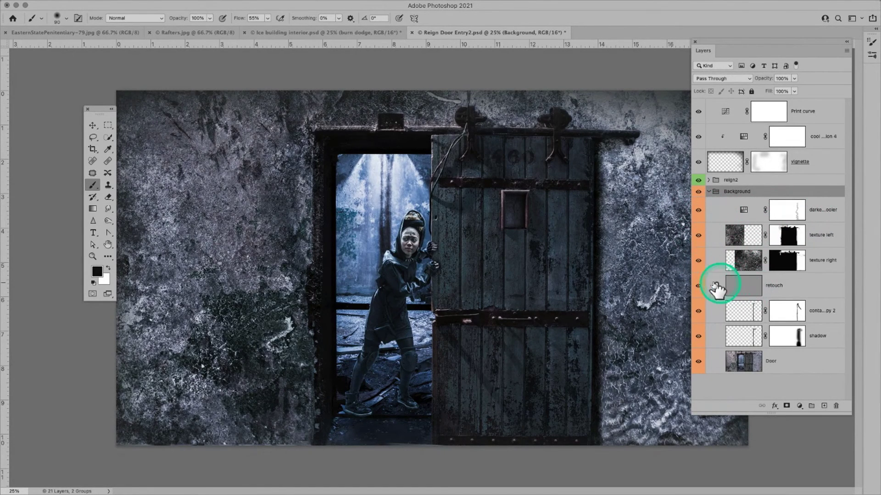
mouse_move(702, 364)
mouse_down()
mouse_move(692, 339)
mouse_move(695, 224)
mouse_up()
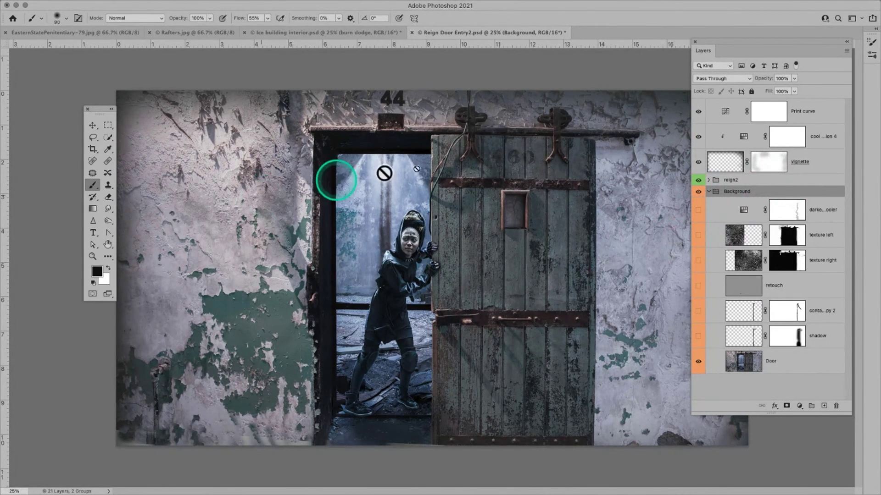
Show the texture left, texture right, contact shadow copy 2 and shadow layers in the Background group
click(698, 234)
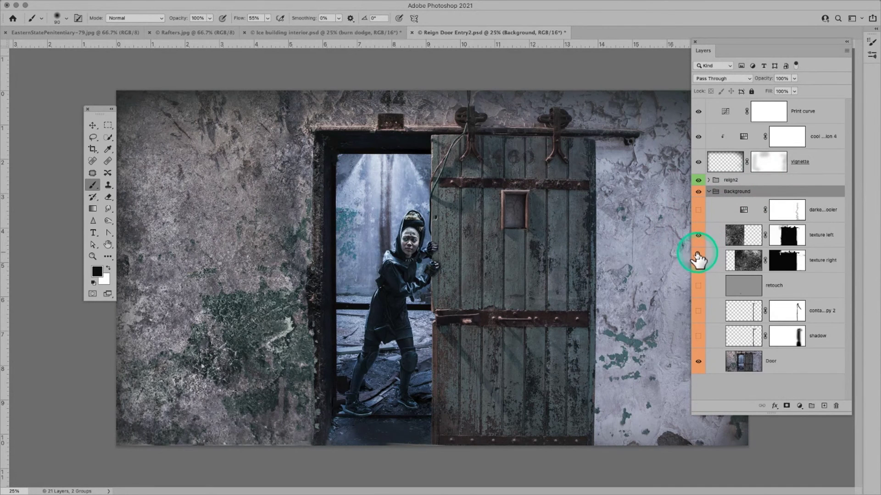
click(698, 260)
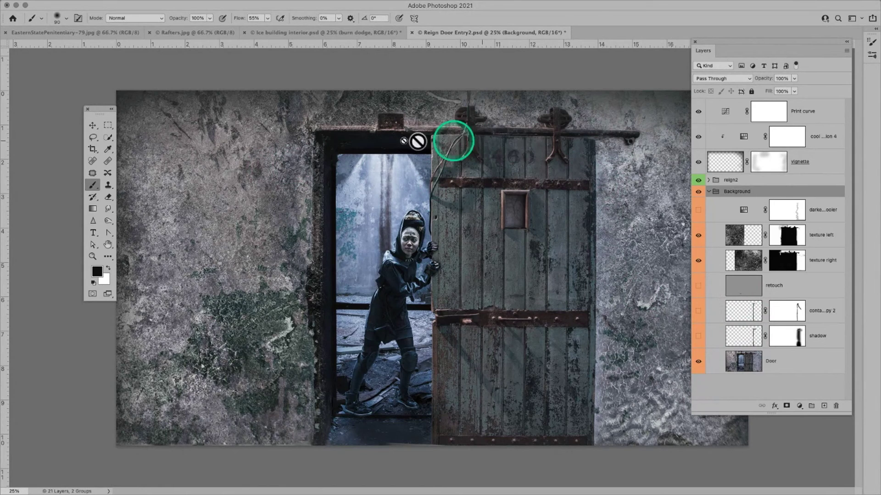
click(699, 311)
click(698, 337)
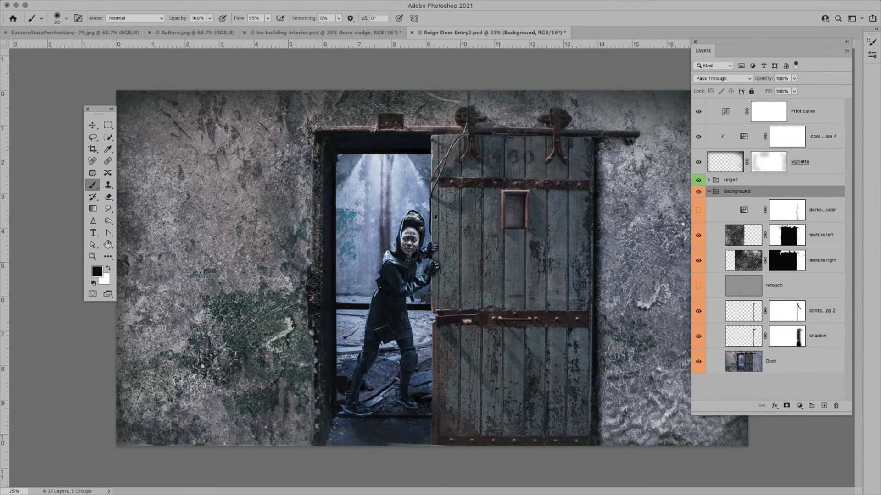
click(774, 406)
mouse_move(798, 487)
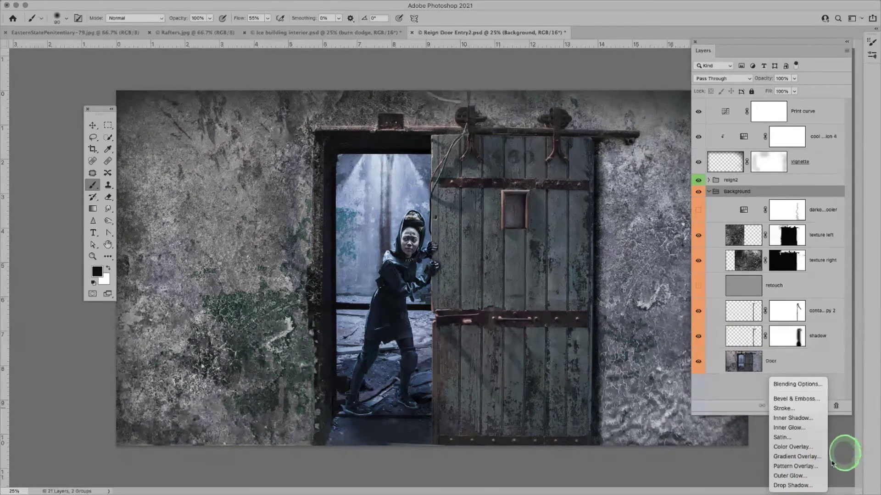
click(871, 472)
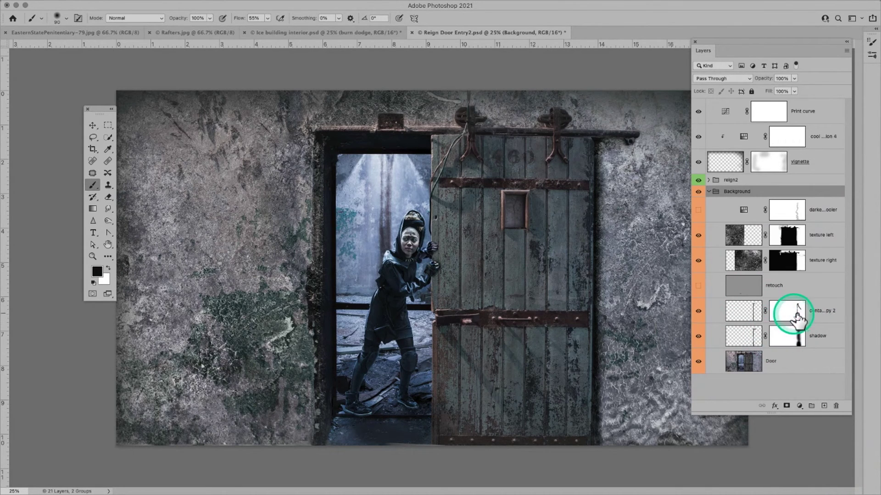
Select the contact shadow copy 2 layer, and preview it and the shadow layer off and on
click(699, 312)
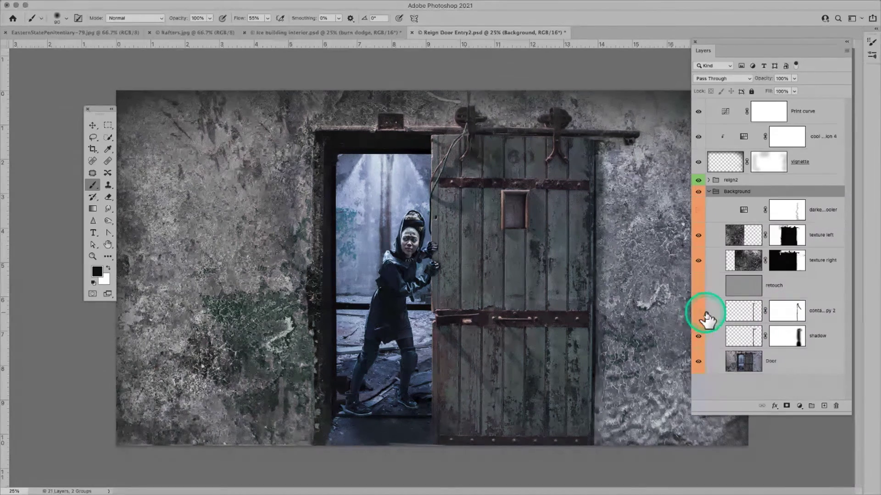
click(704, 316)
click(698, 312)
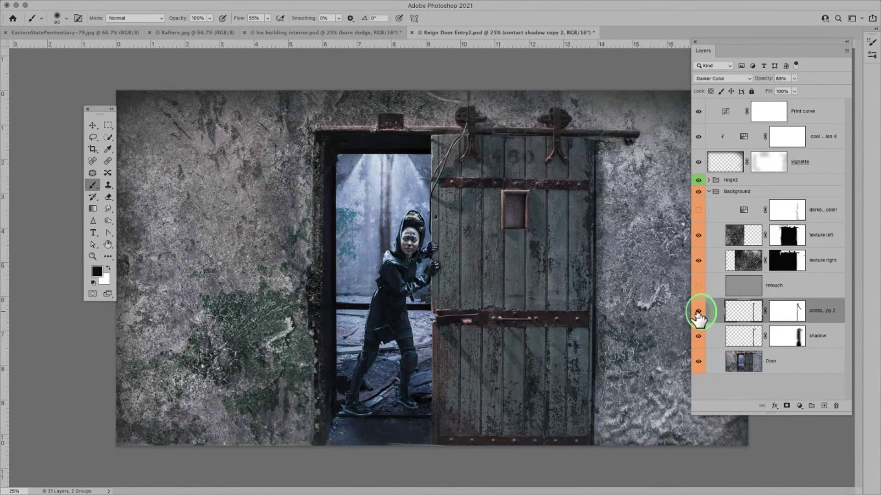
click(698, 337)
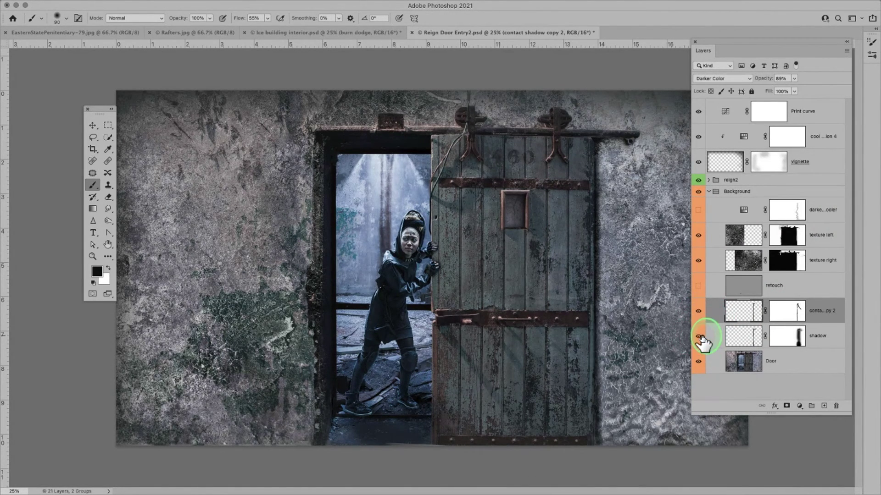
click(699, 338)
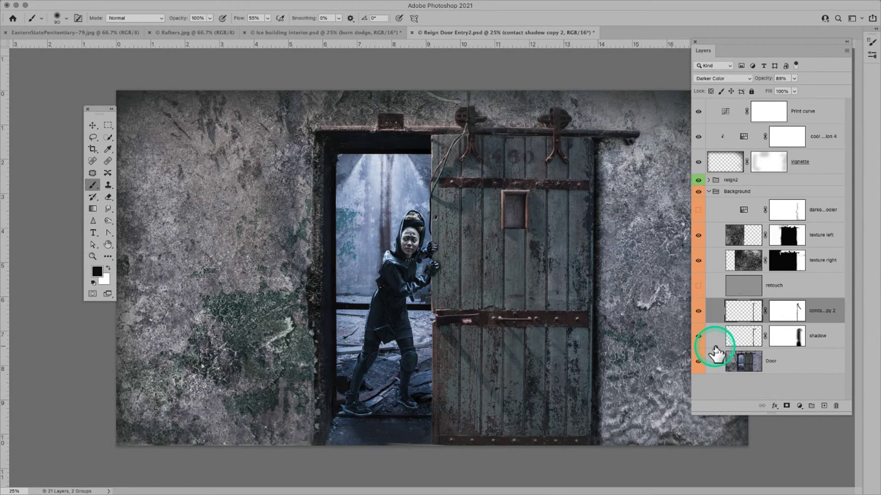
Add a Multiply drop shadow to contact shadow copy 2 with 86% opacity and a size of 0 px
click(774, 406)
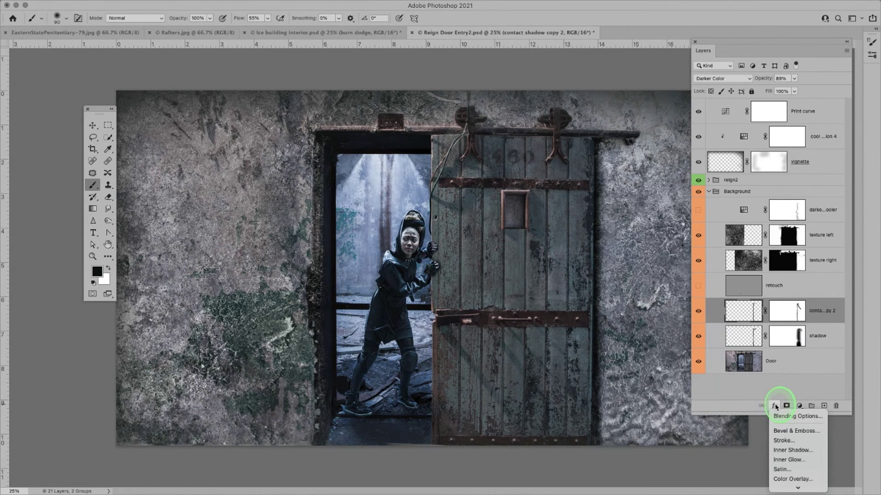
mouse_move(798, 488)
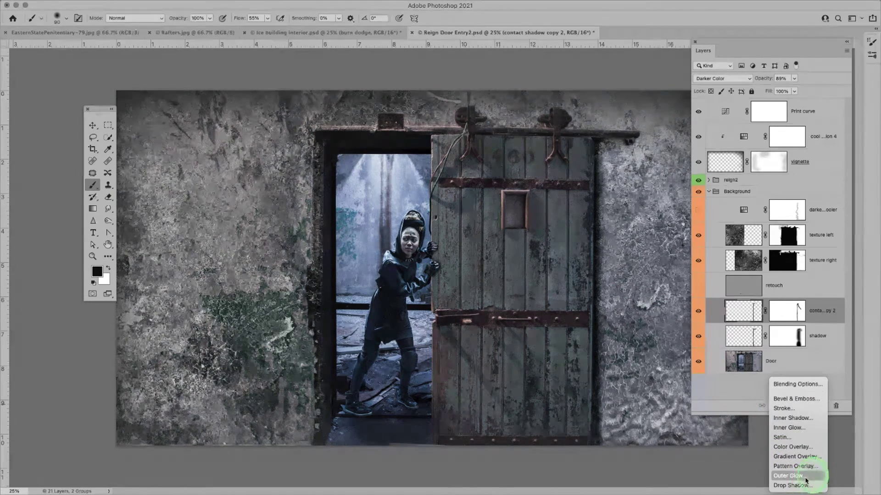
click(800, 487)
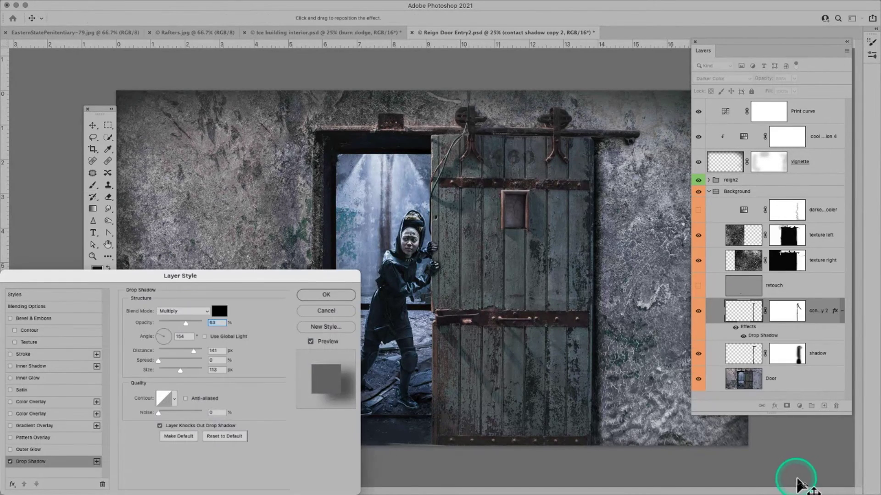
drag(530, 398, 470, 380)
drag(217, 275, 237, 97)
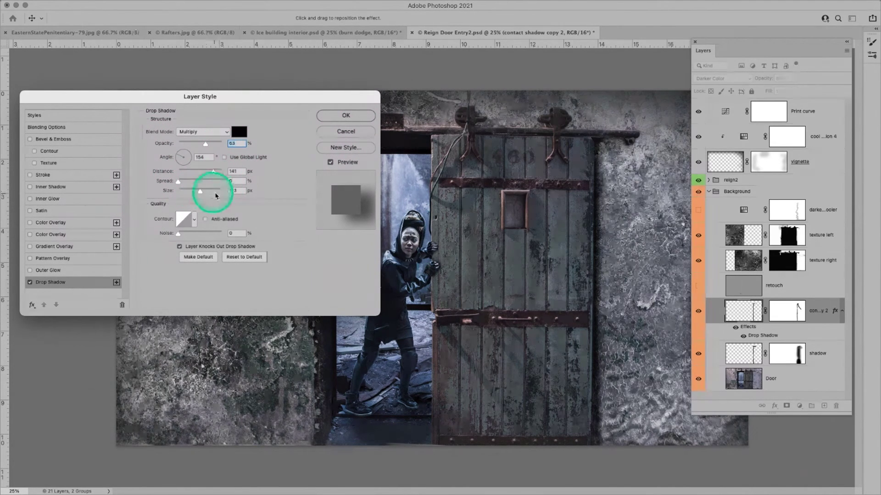
drag(203, 192, 175, 193)
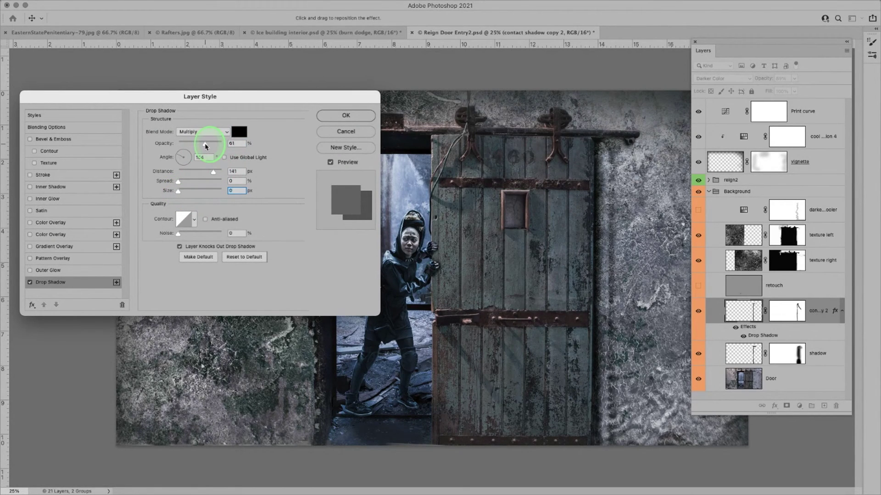
drag(218, 146, 216, 146)
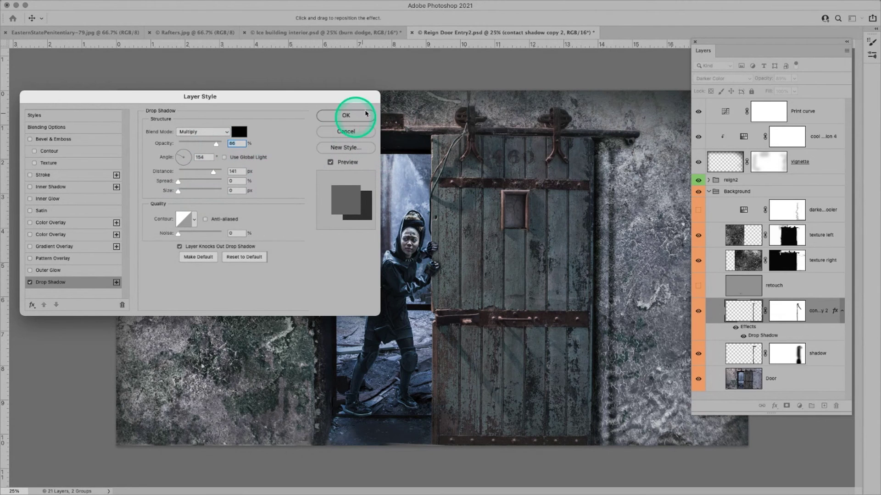
click(351, 116)
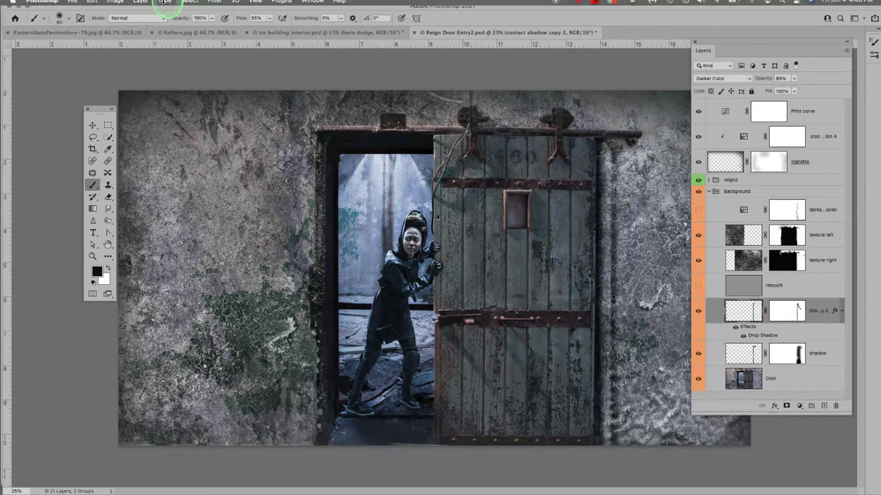
Convert the drop shadow effect of contact shadow copy 2 into its own separate layer
click(139, 5)
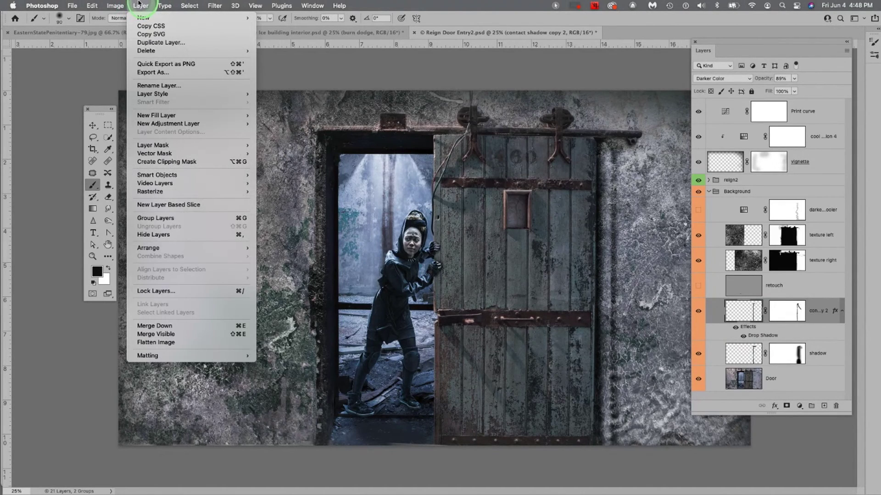
click(158, 94)
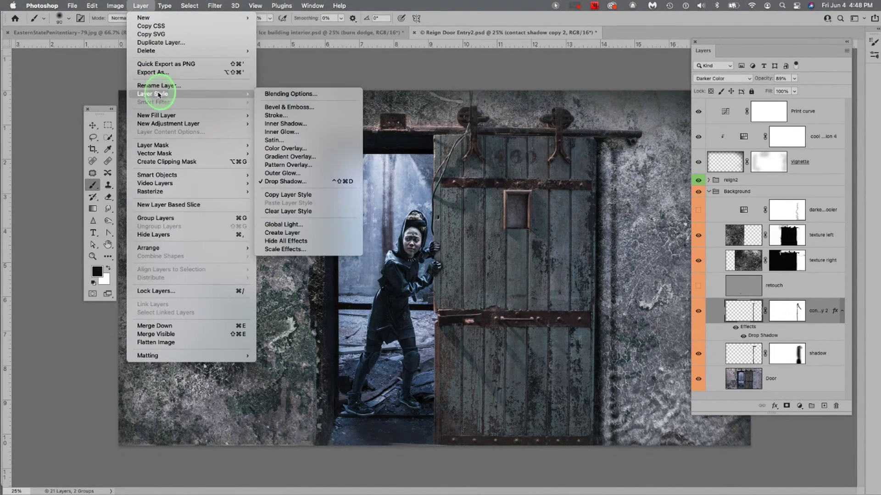
click(301, 233)
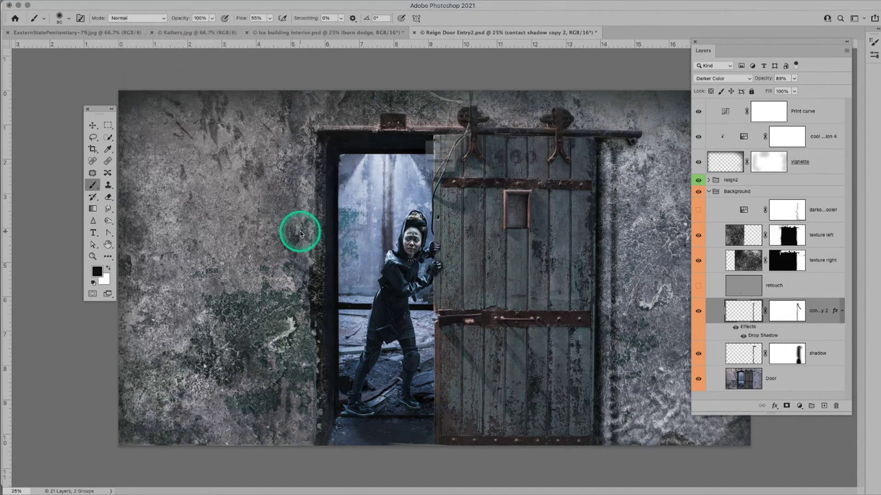
click(444, 179)
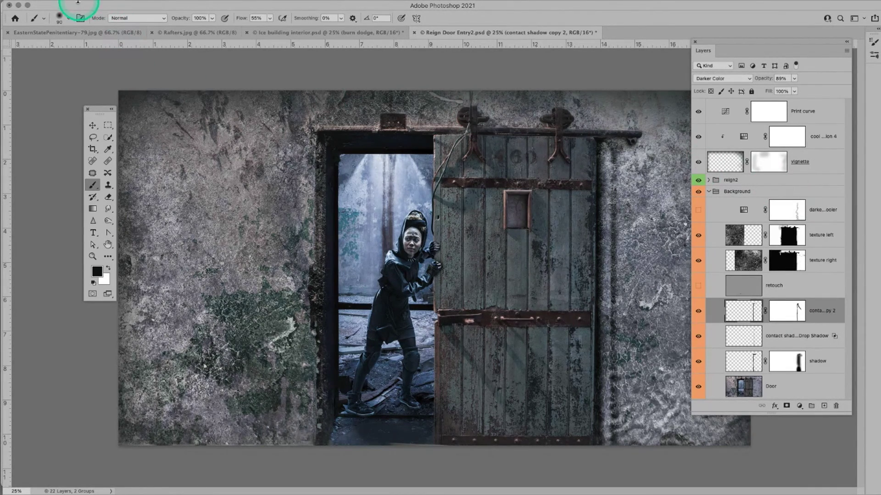
Hide contact shadow copy 2, and undo both that change and the drop shadow's separation into its own layer
mouse_move(78, 4)
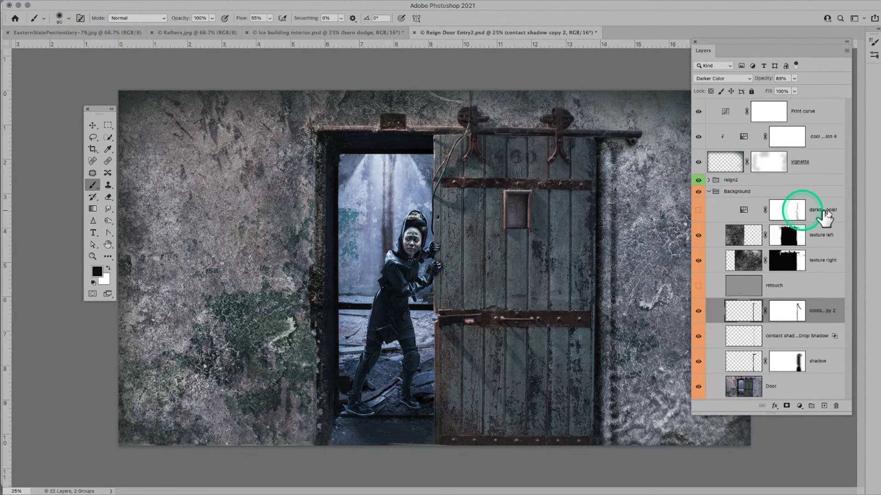
click(698, 311)
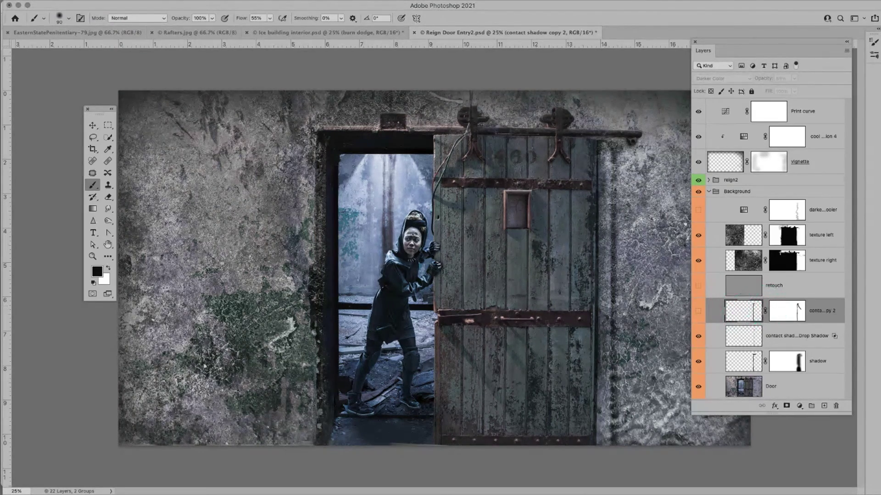
key(super+z)
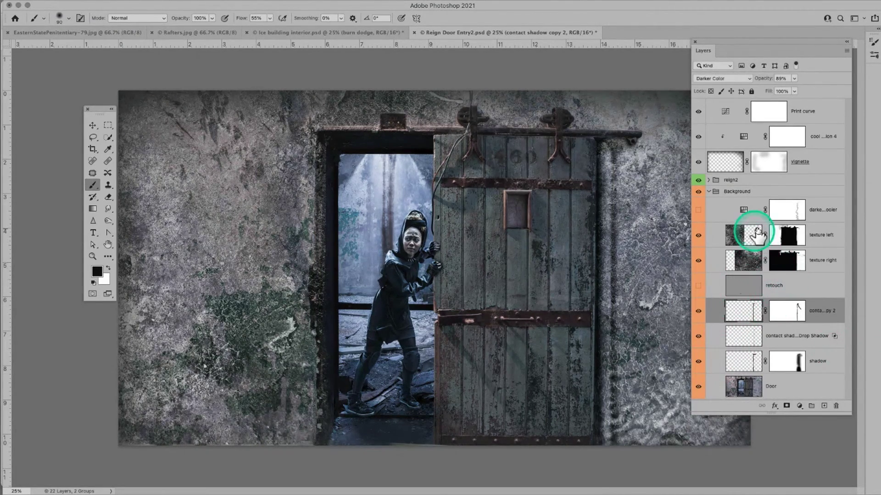
key(super+z)
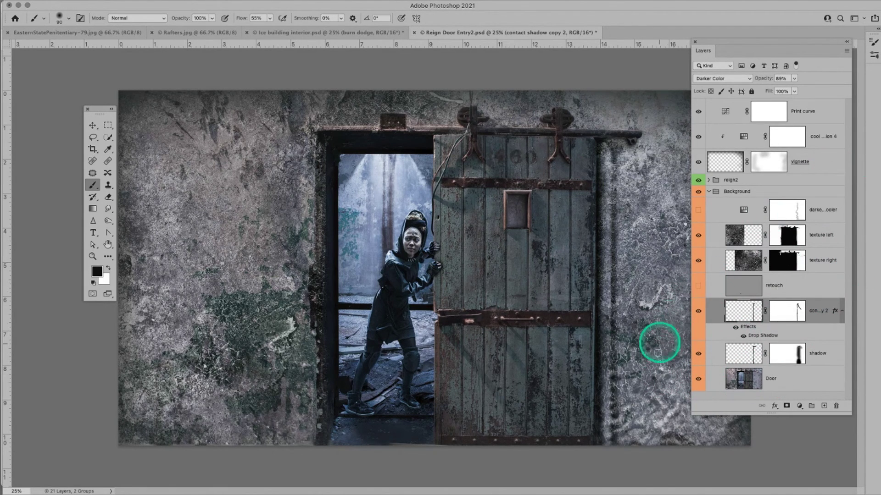
Hide the shadow layer directly above Door in the Background group
click(699, 354)
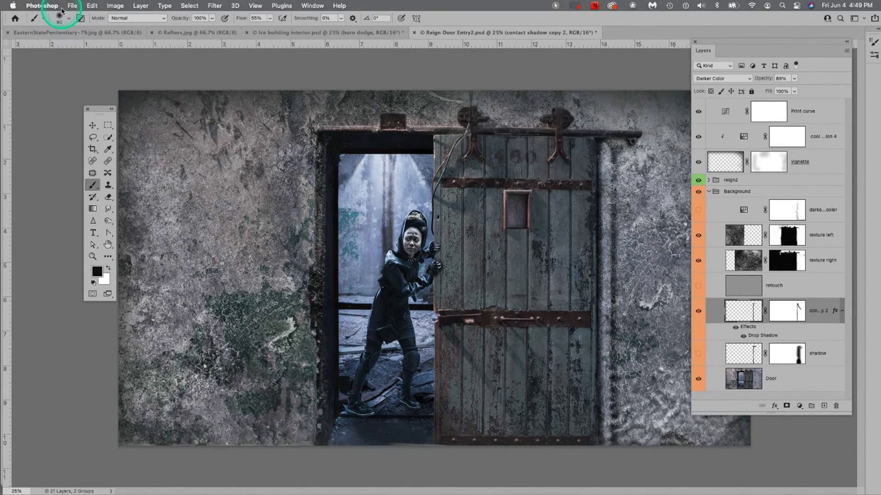
Switch to Acrobat Pro DC and open ApocBook.pdf
key(super+Tab)
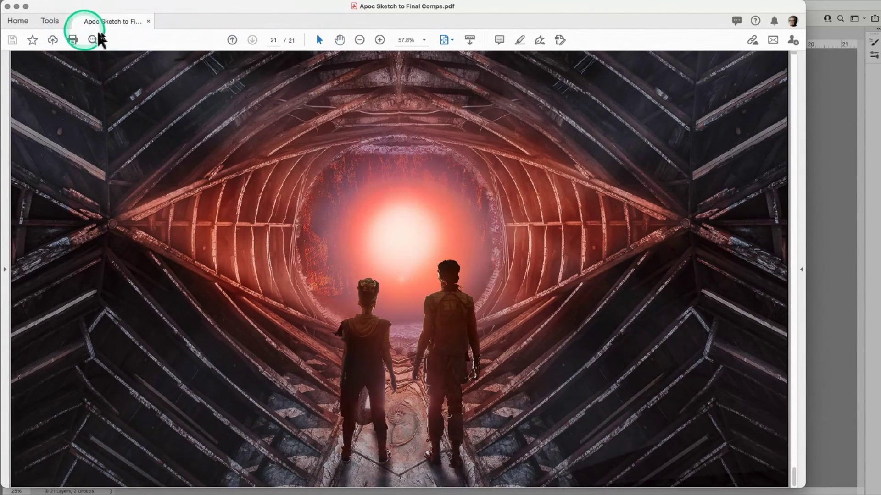
mouse_move(55, 4)
click(86, 6)
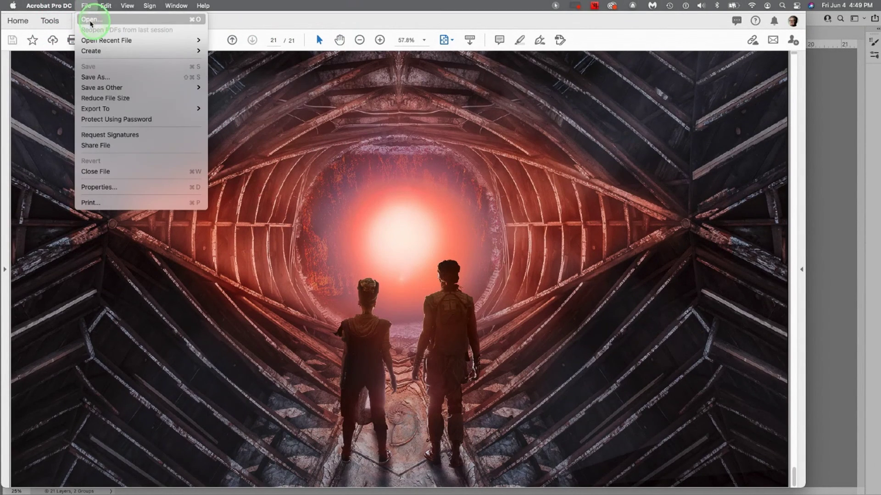
click(88, 20)
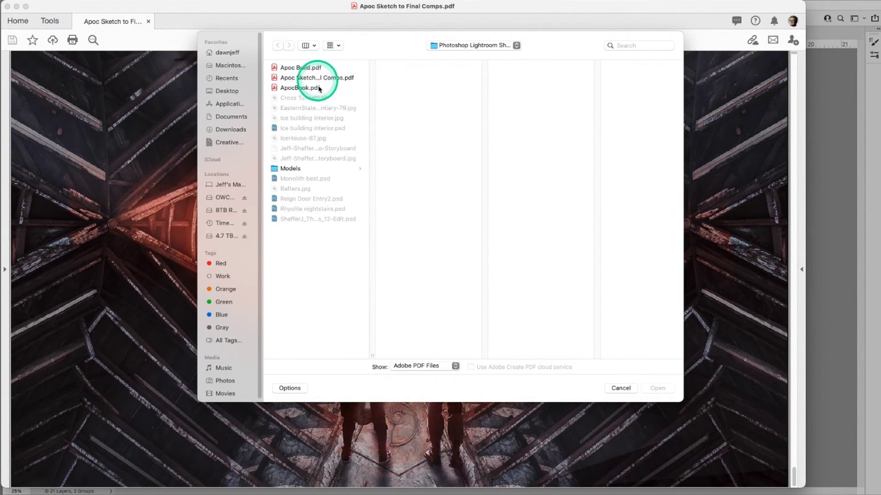
click(320, 88)
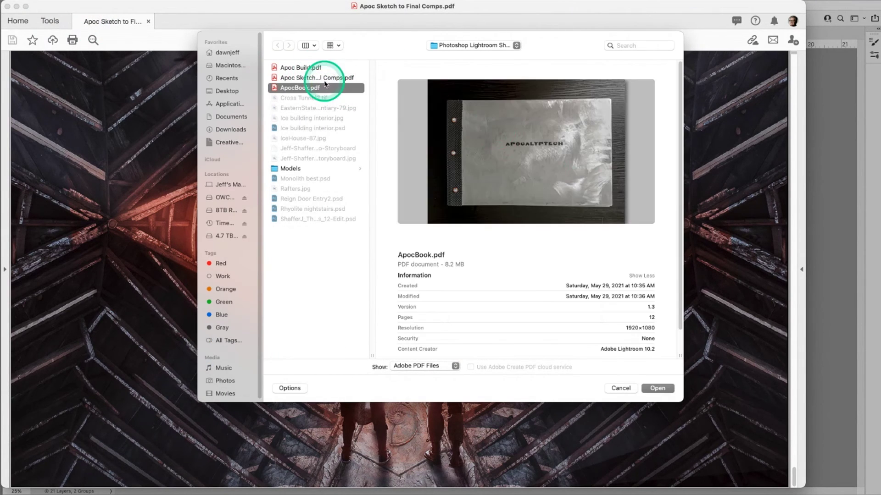
click(658, 389)
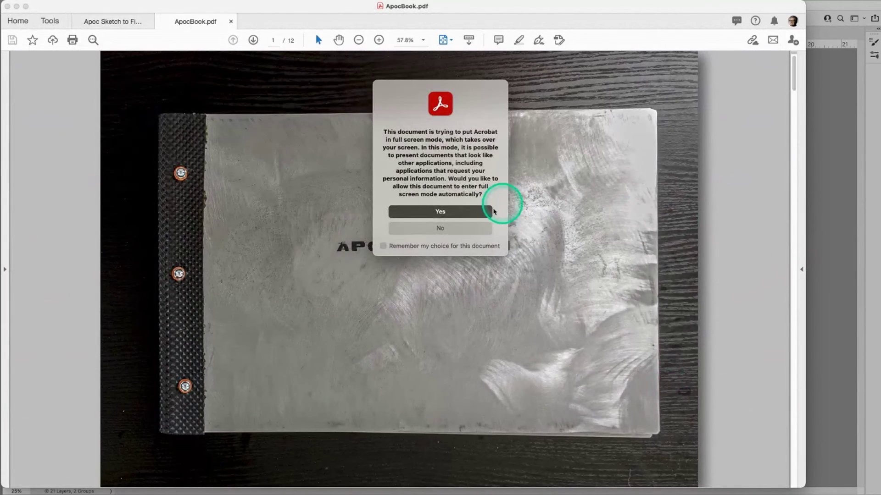